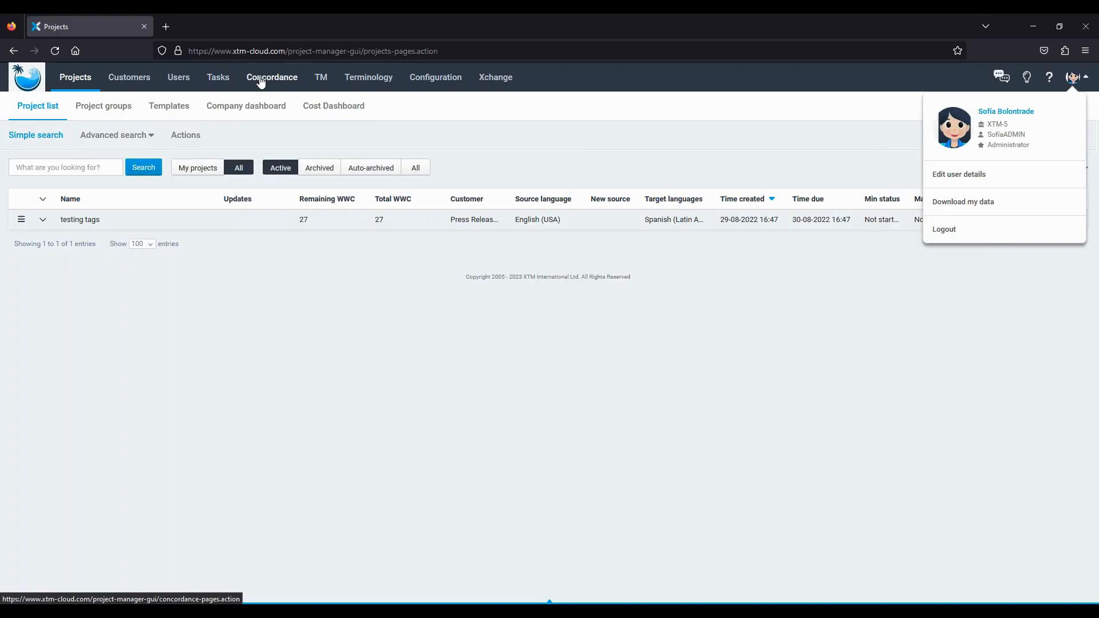
- Confirm Enable subcontracting is ticked under Settings > System, then go to the Users list
left_click(432, 81)
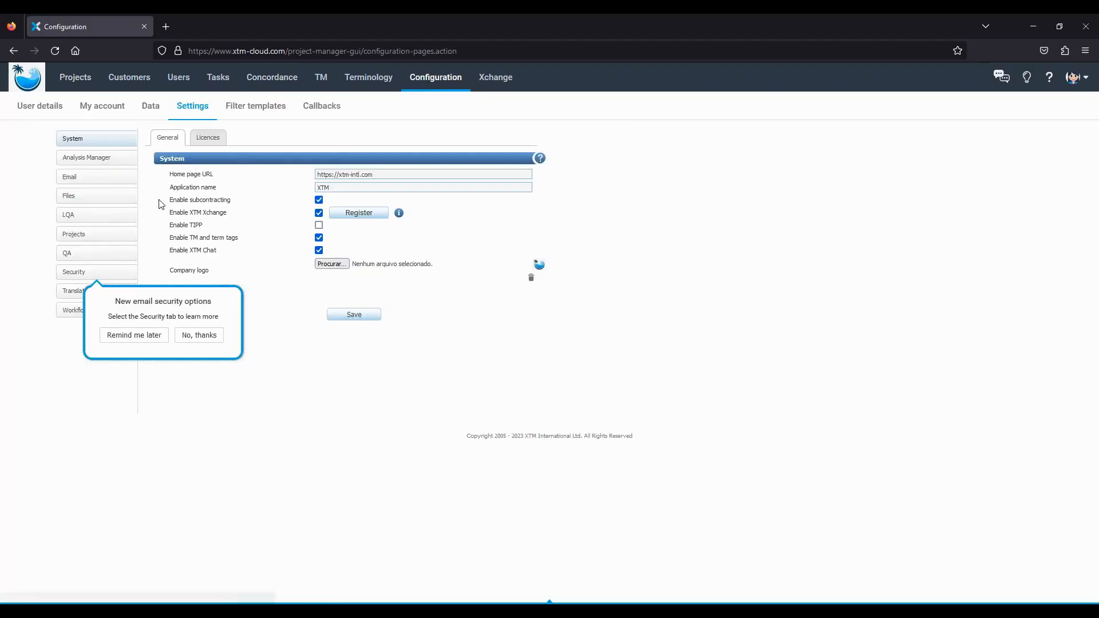
left_click_drag(169, 202, 324, 205)
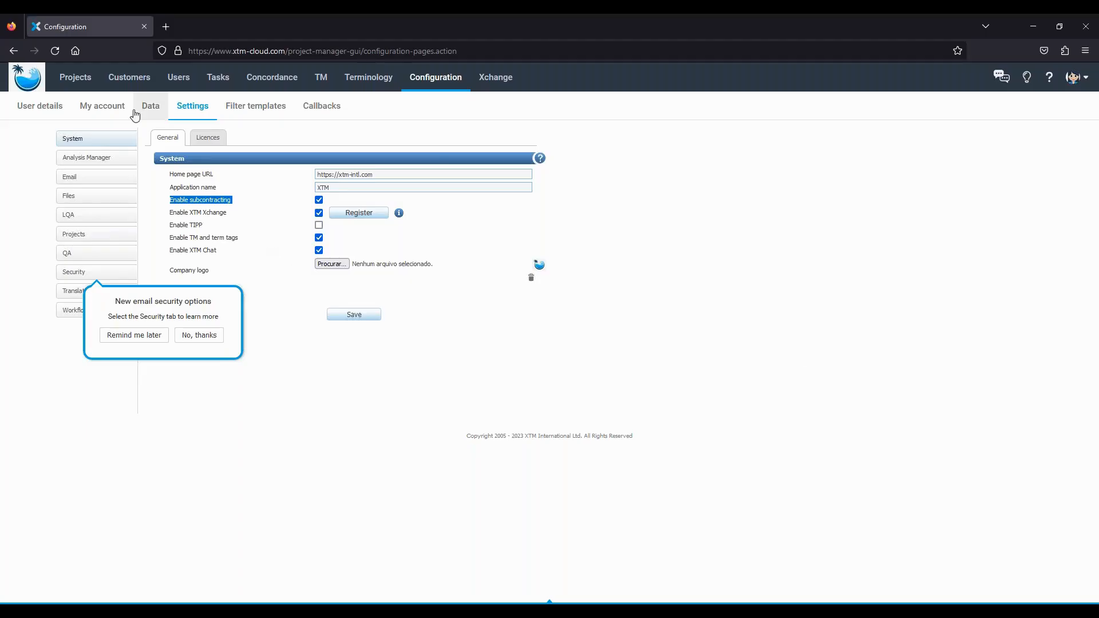
left_click(175, 85)
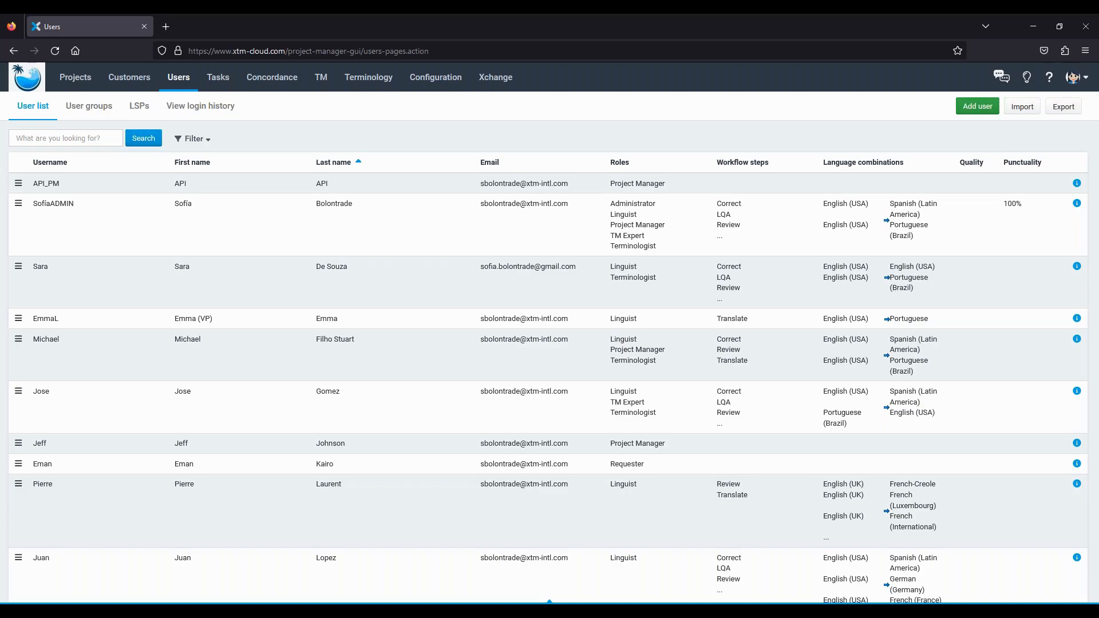
- Look at the blank Add LSP form, then open SofiaLSP in the LSP Editor
left_click(143, 109)
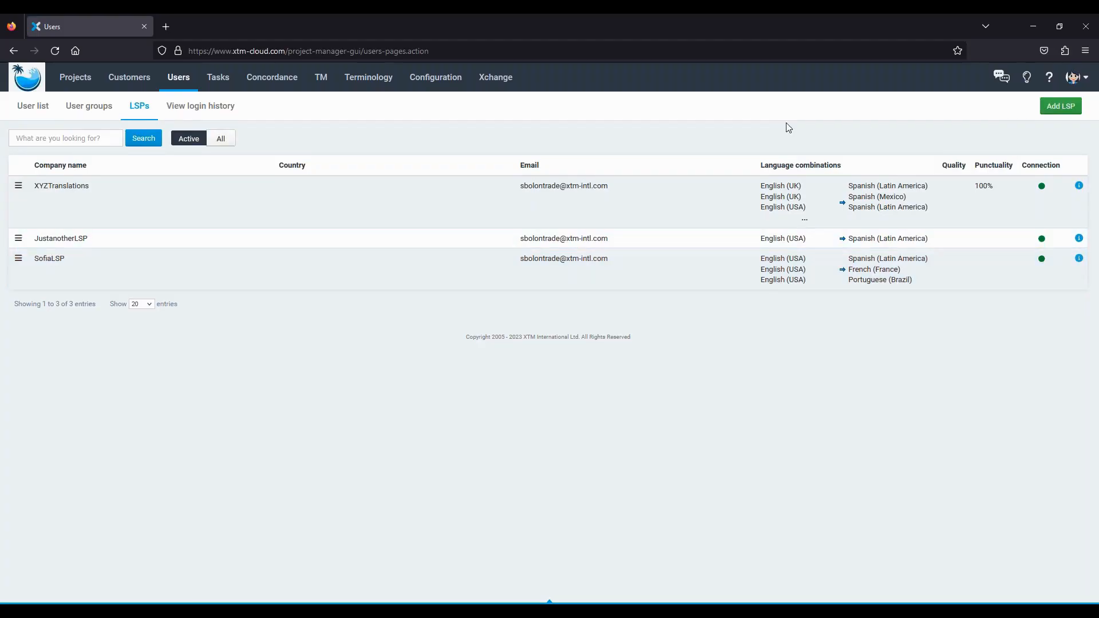
left_click(1067, 111)
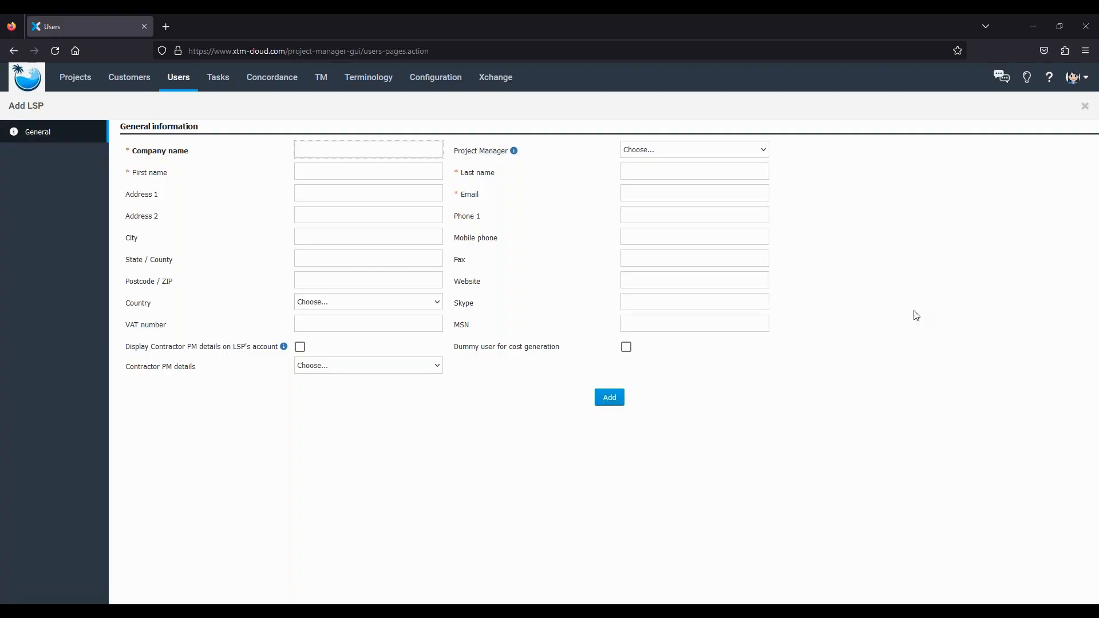
left_click(171, 82)
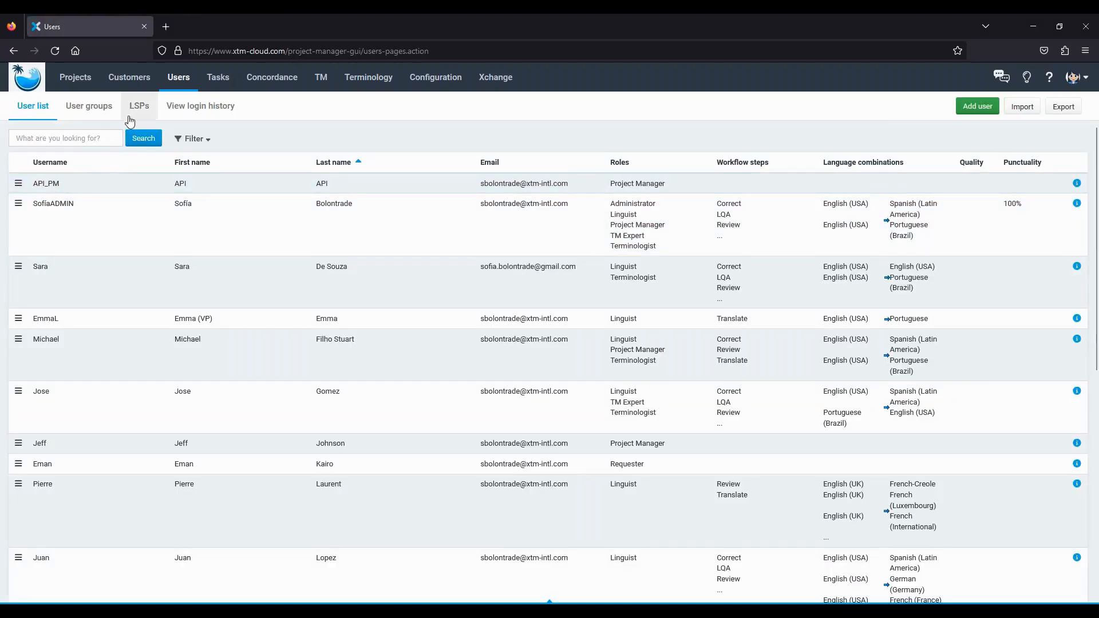
left_click(141, 110)
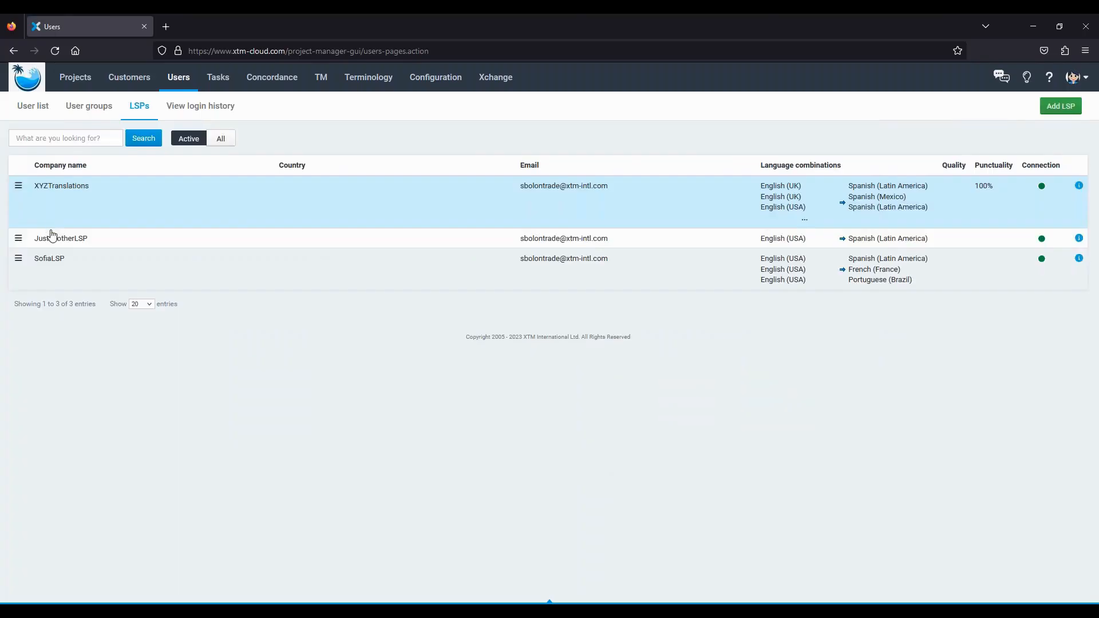
left_click(50, 262)
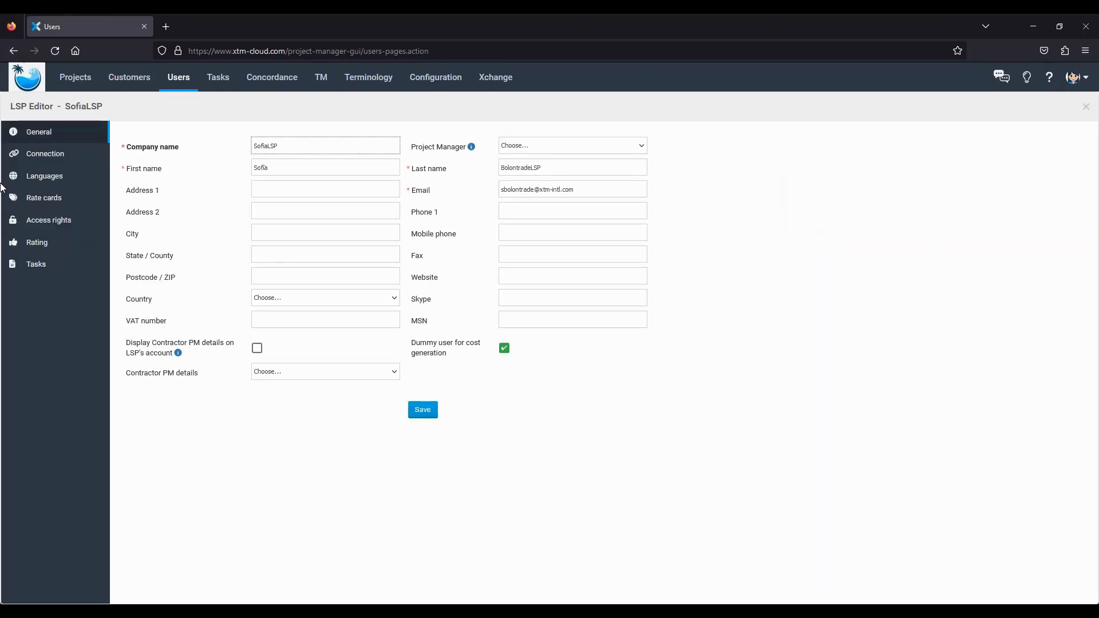
- Show SofiaLSP's Connection page: two-way task exchange, 2 shared licences and server details
left_click(30, 155)
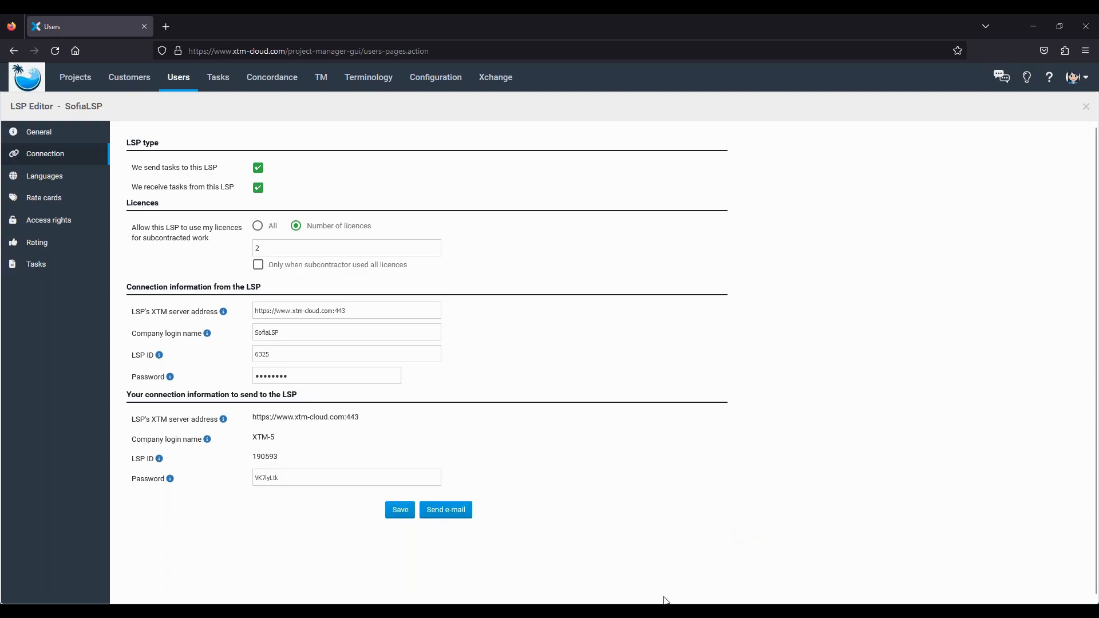
mouse_move(777, 612)
left_click(578, 611)
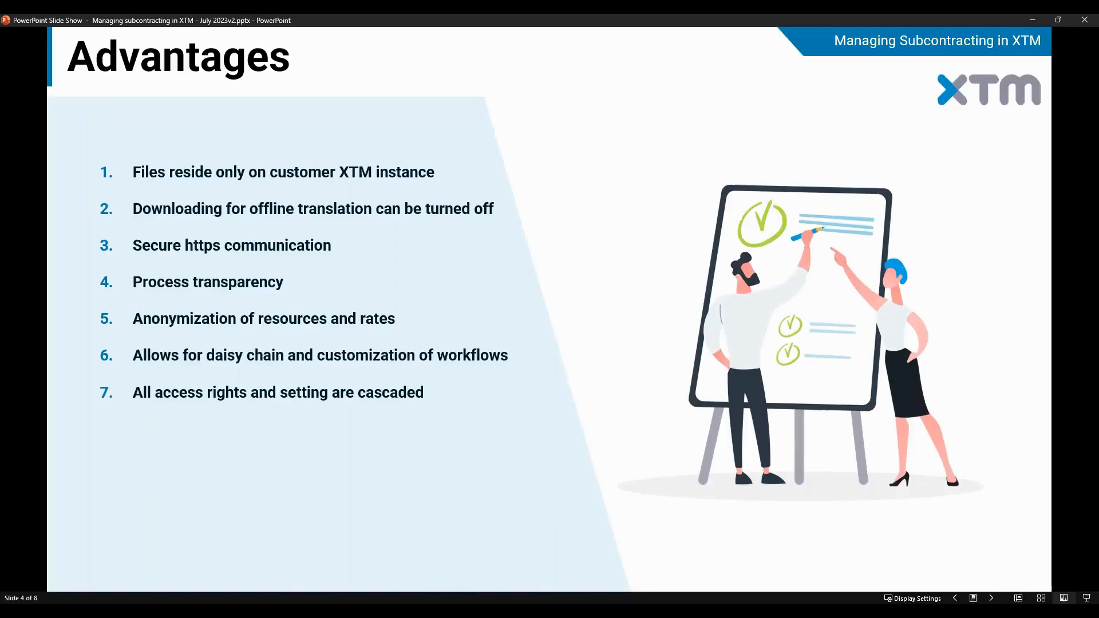
left_click(580, 542)
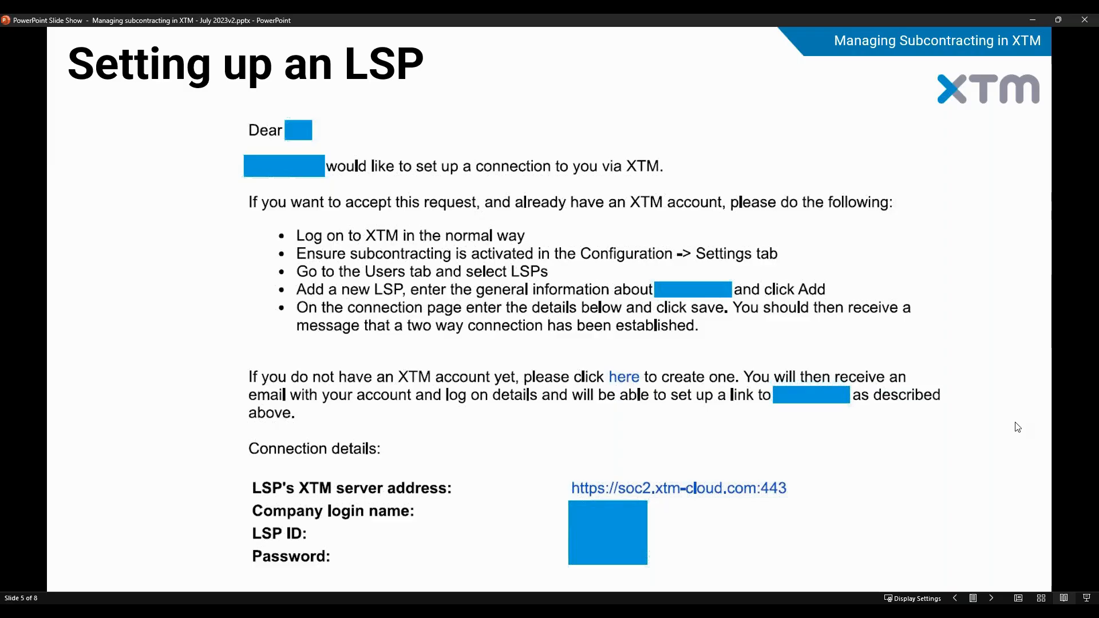
left_click(727, 614)
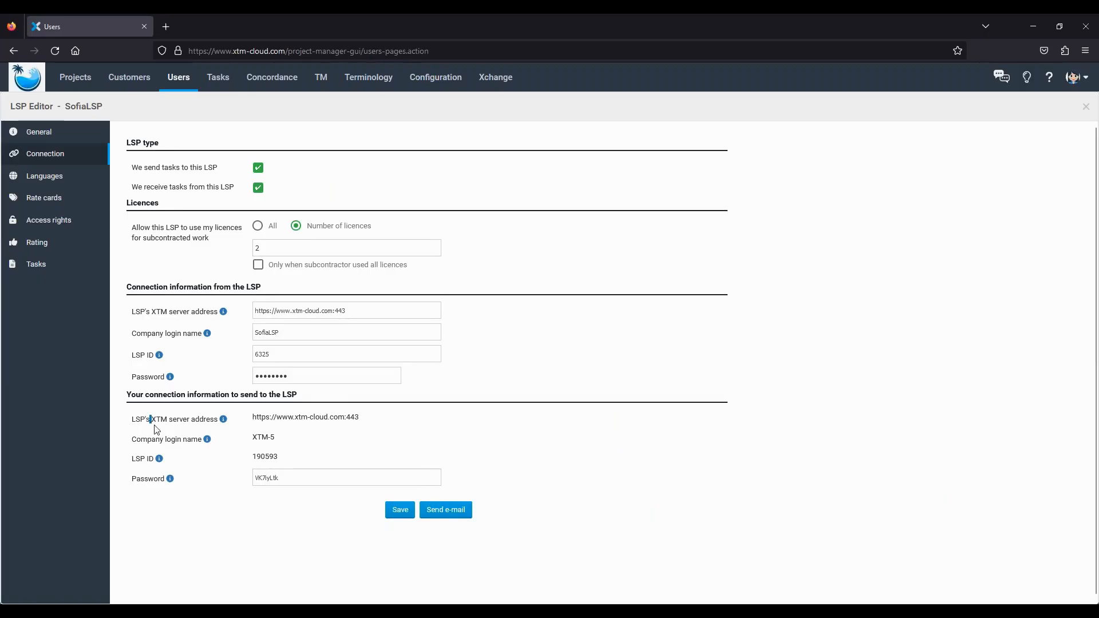
- Save SofiaLSP's send and receive connection details, declining Firefox's offer to store the login
left_click_drag(150, 419, 286, 463)
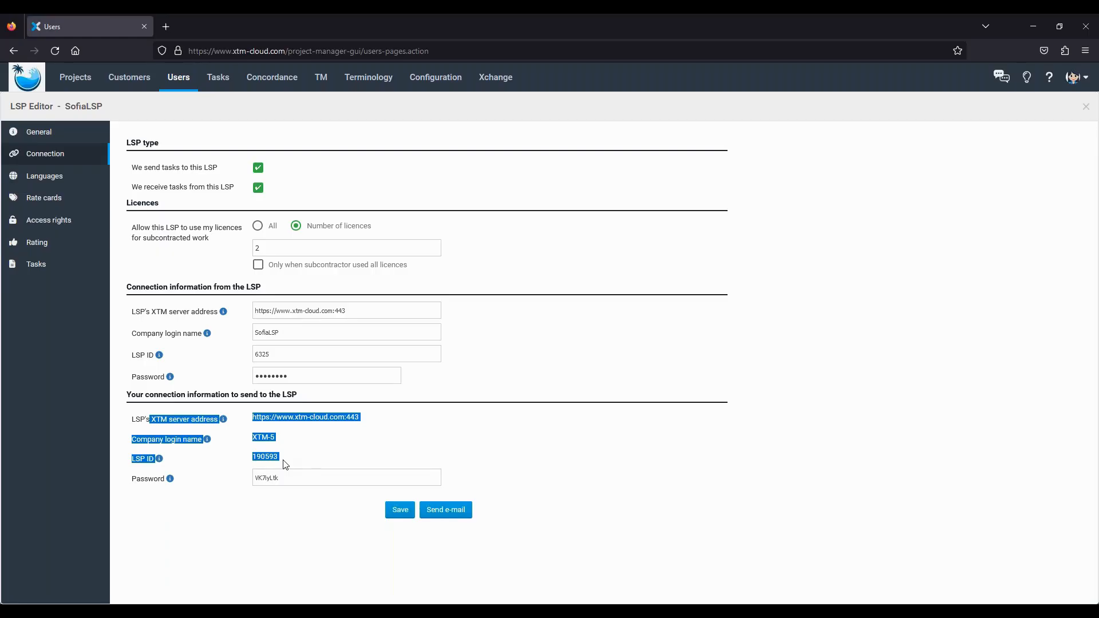
left_click_drag(142, 310, 319, 373)
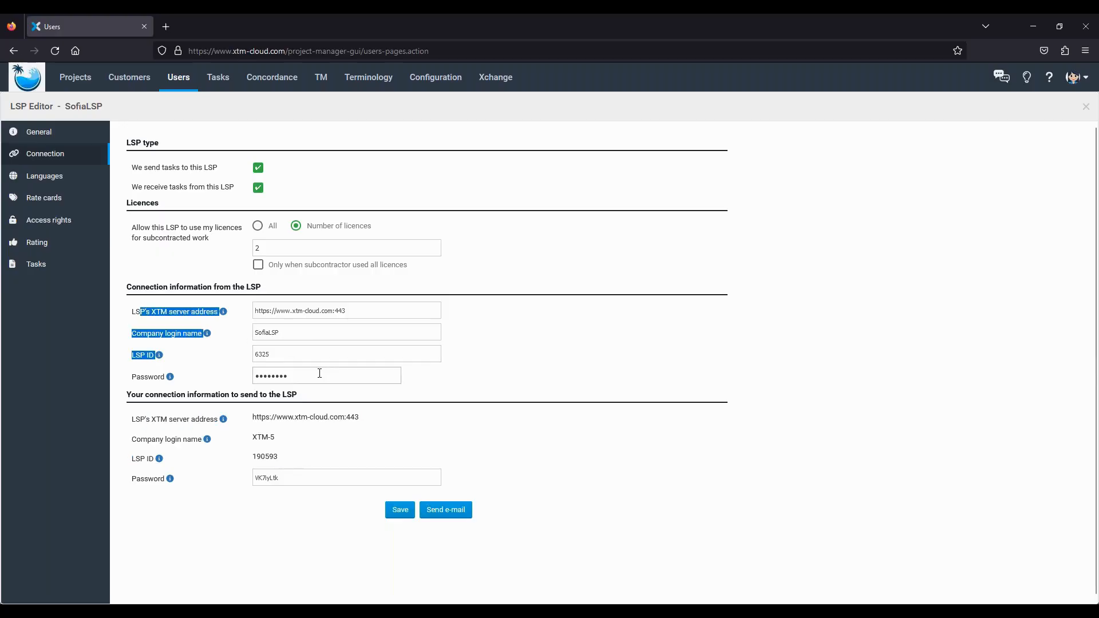
left_click(399, 518)
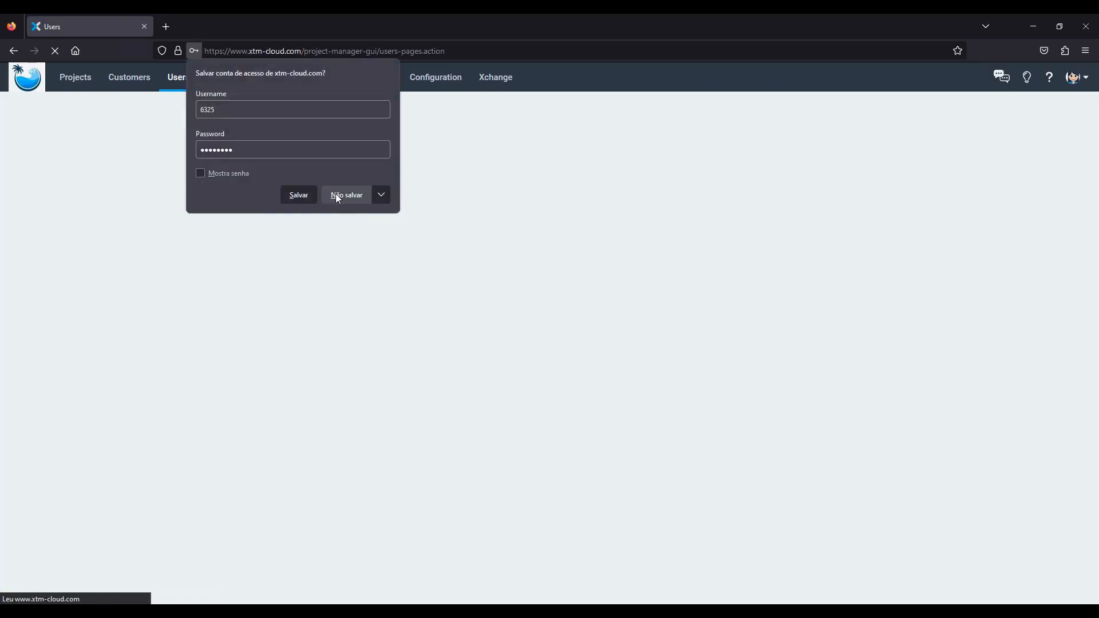
left_click(335, 194)
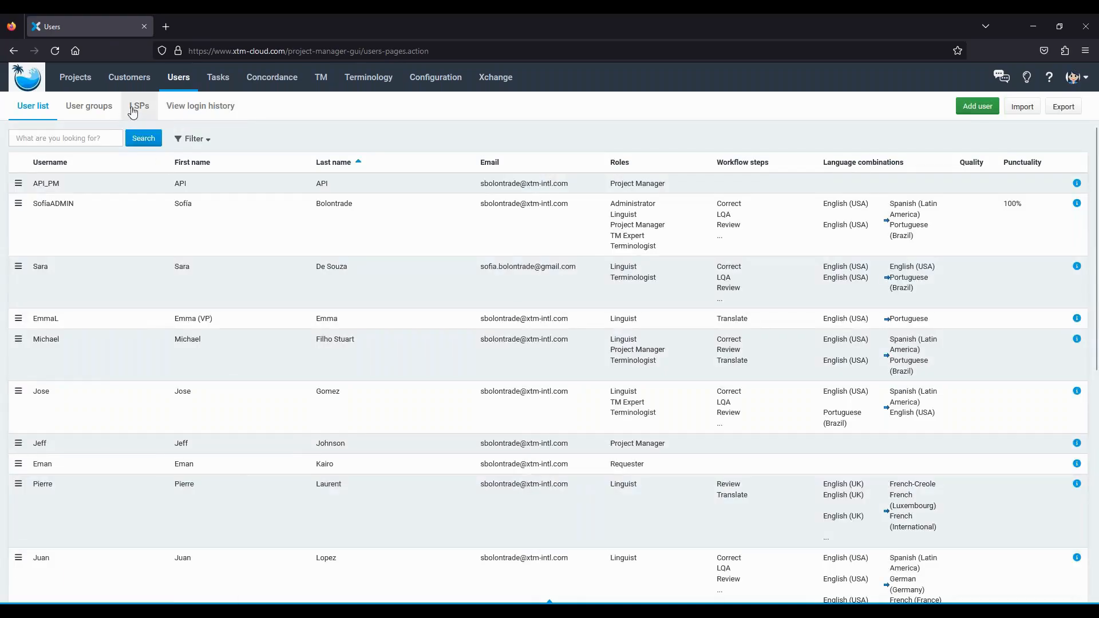
- Reopen SofiaLSP, review its language combinations, then view its US Dollar sample rate card
left_click(135, 107)
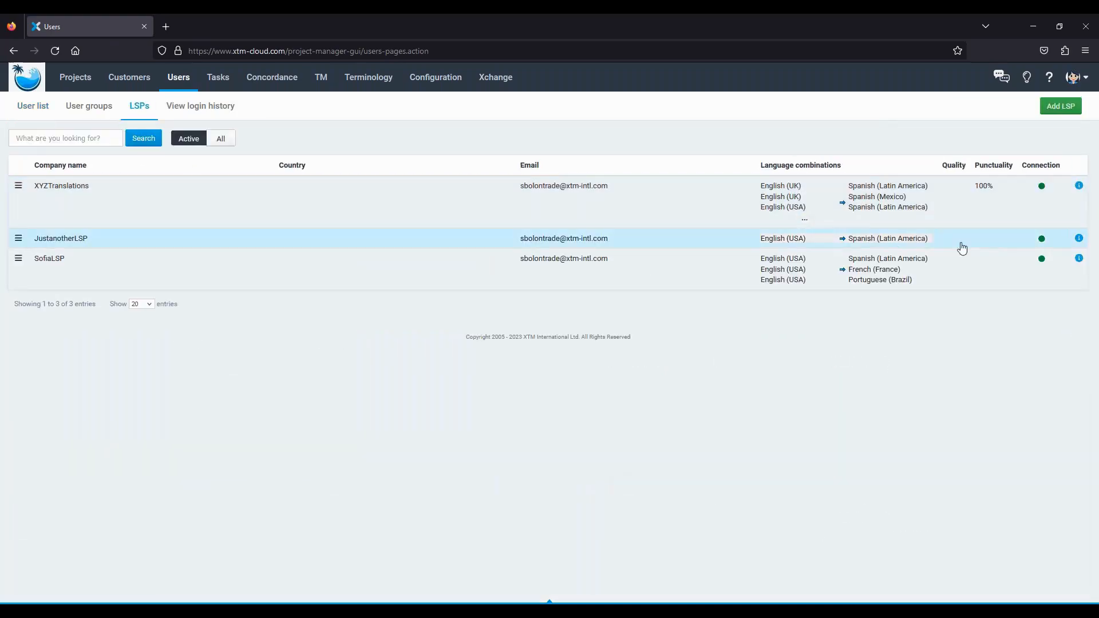
mouse_move(1041, 191)
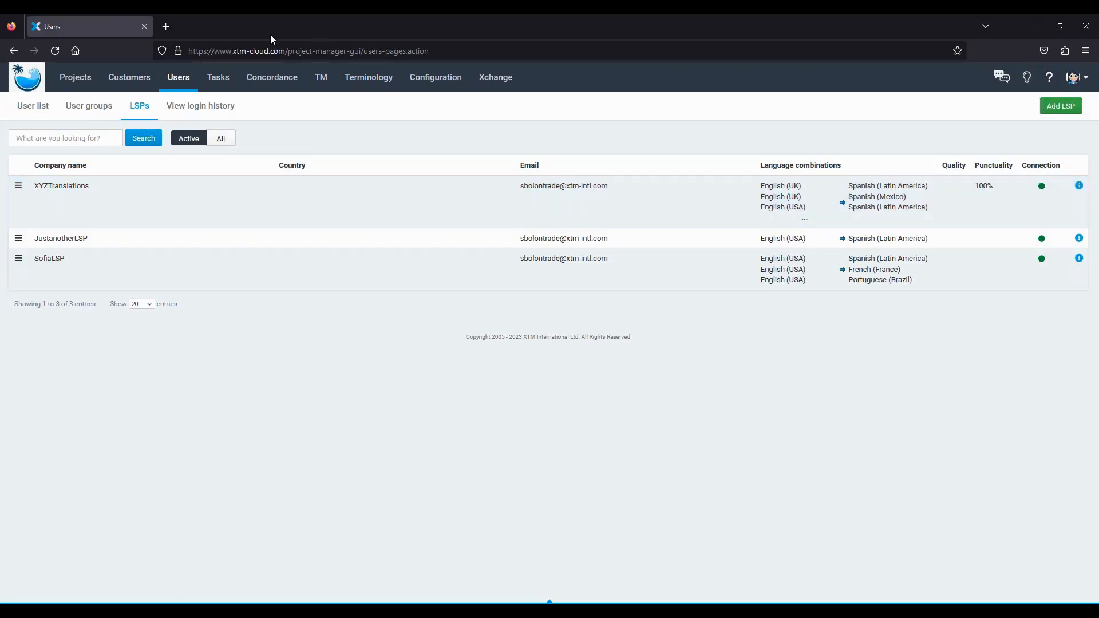
left_click(63, 273)
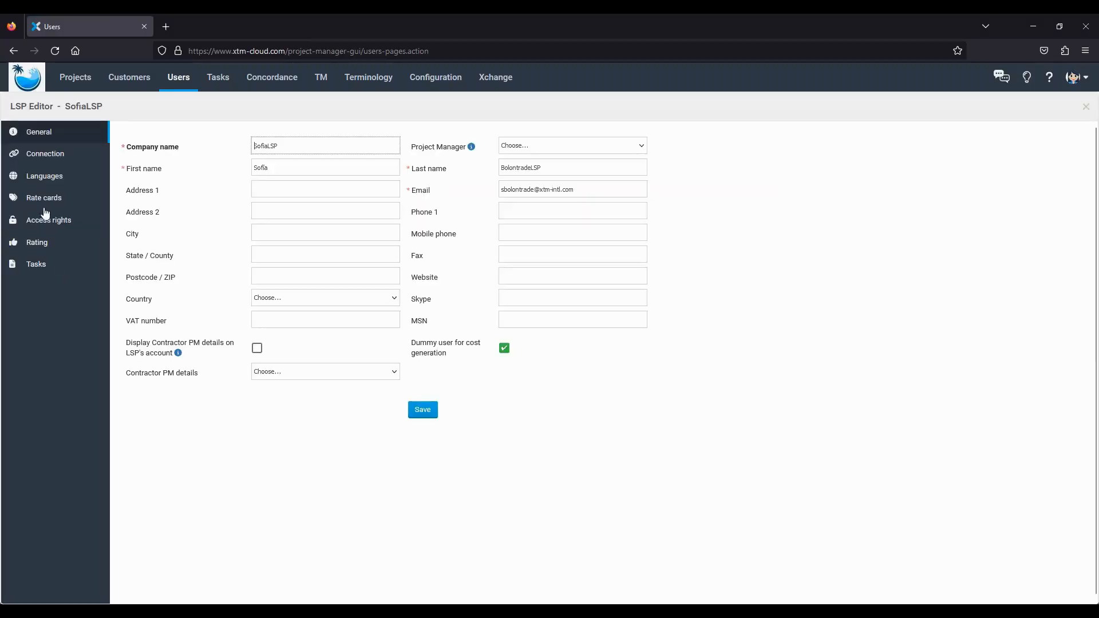
left_click(42, 177)
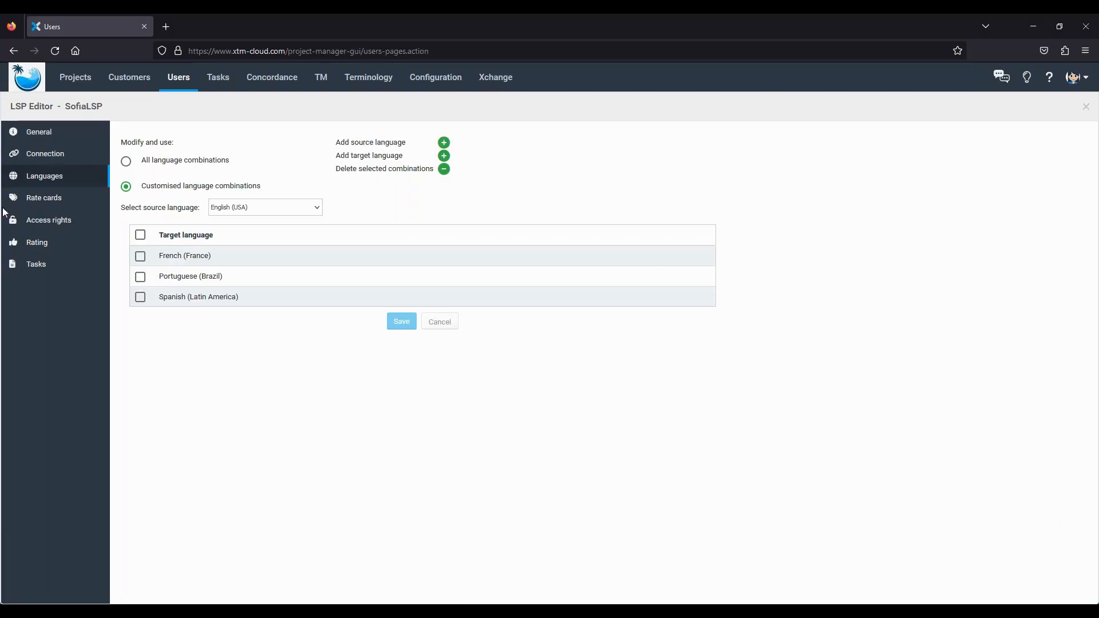
left_click(46, 204)
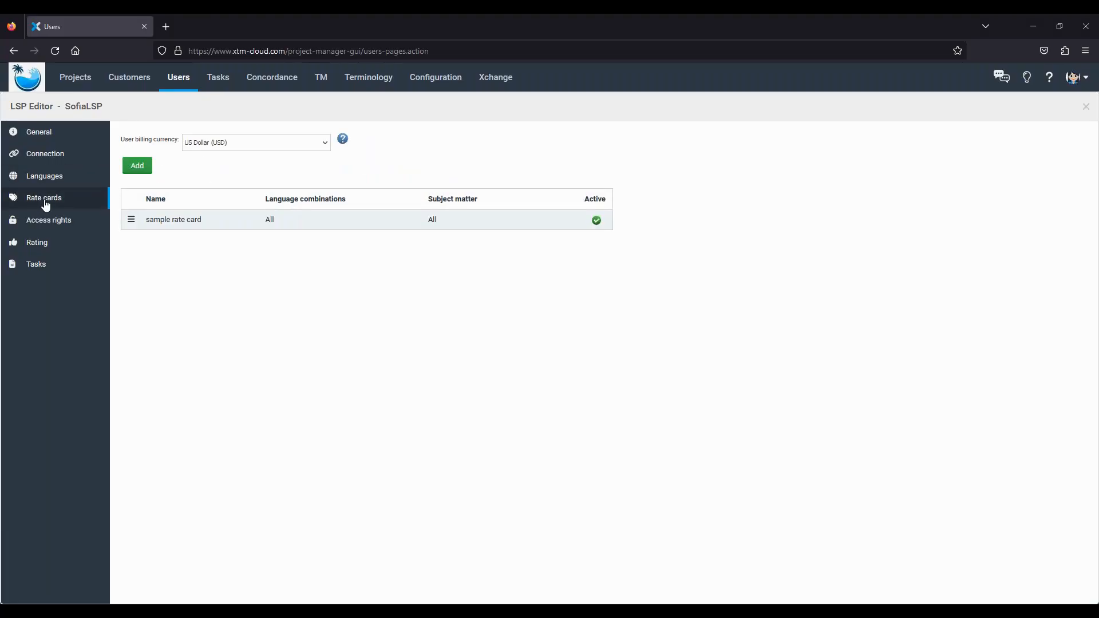
- Open SofiaLSP's 'sample rate card' in the Edit rate card dialog
left_click(187, 221)
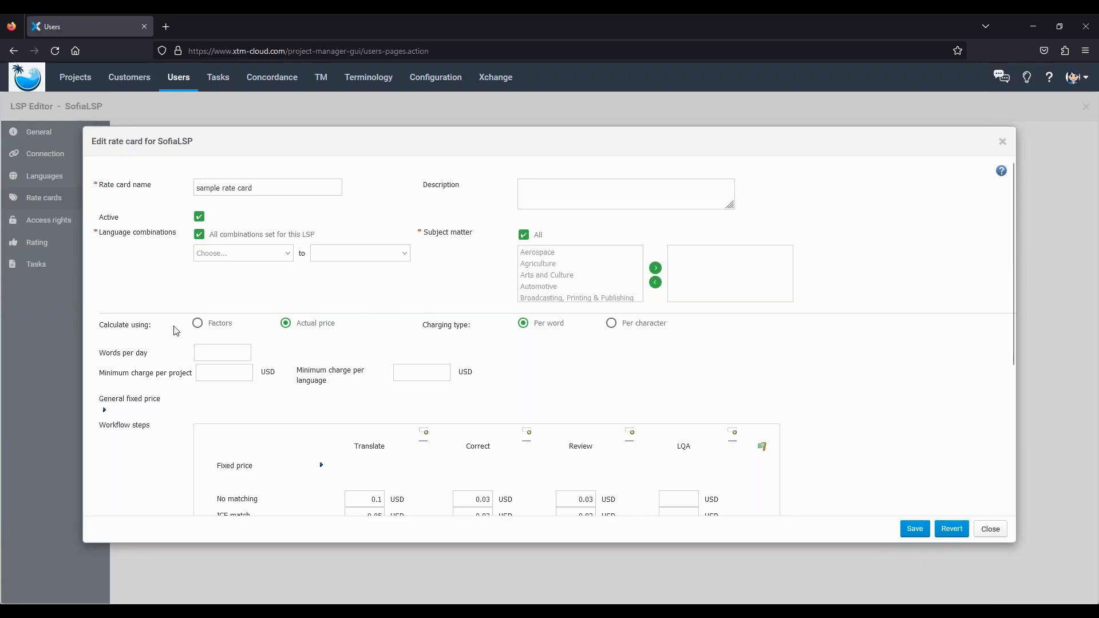
- Switch the sample rate card to factor-based calculation, review its base rate, then close it
left_click_drag(98, 232, 156, 235)
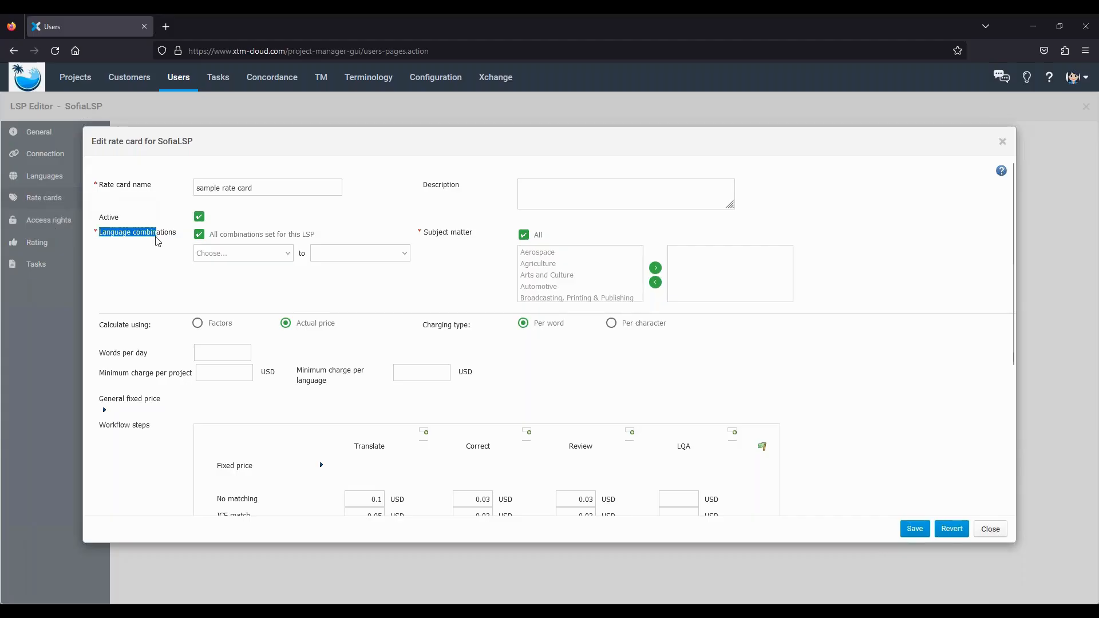
left_click(557, 187)
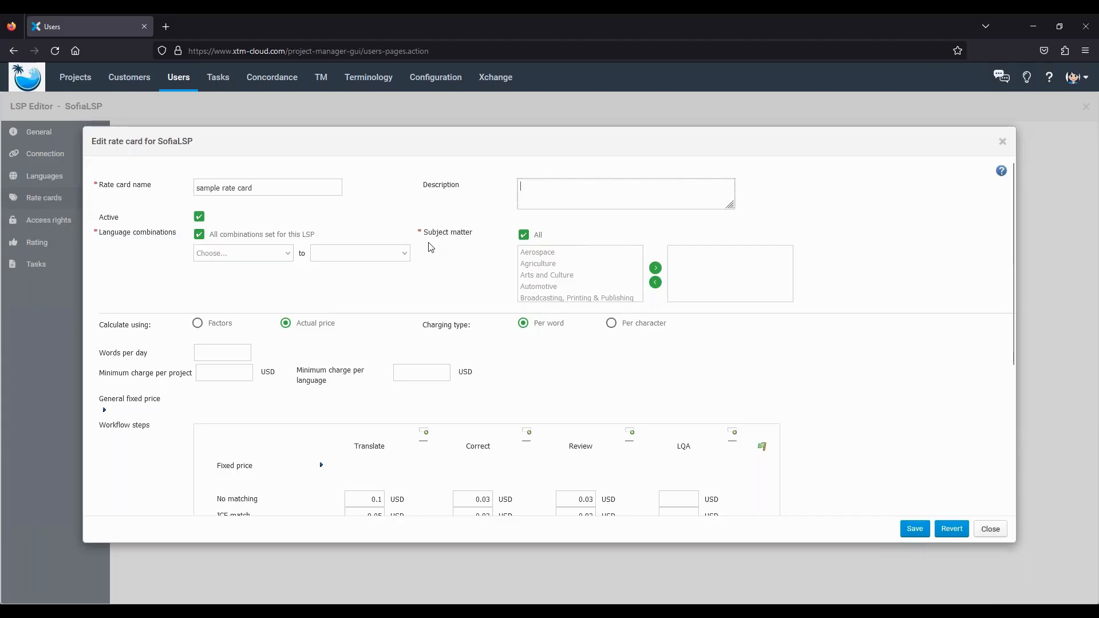
left_click(199, 324)
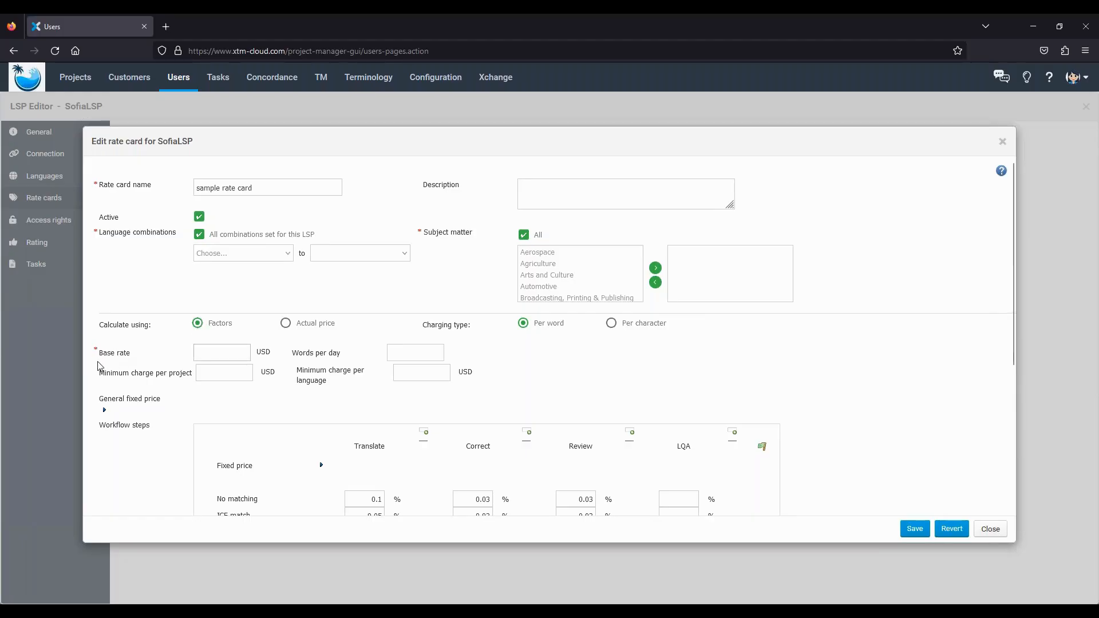
left_click_drag(100, 365, 124, 367)
left_click(989, 531)
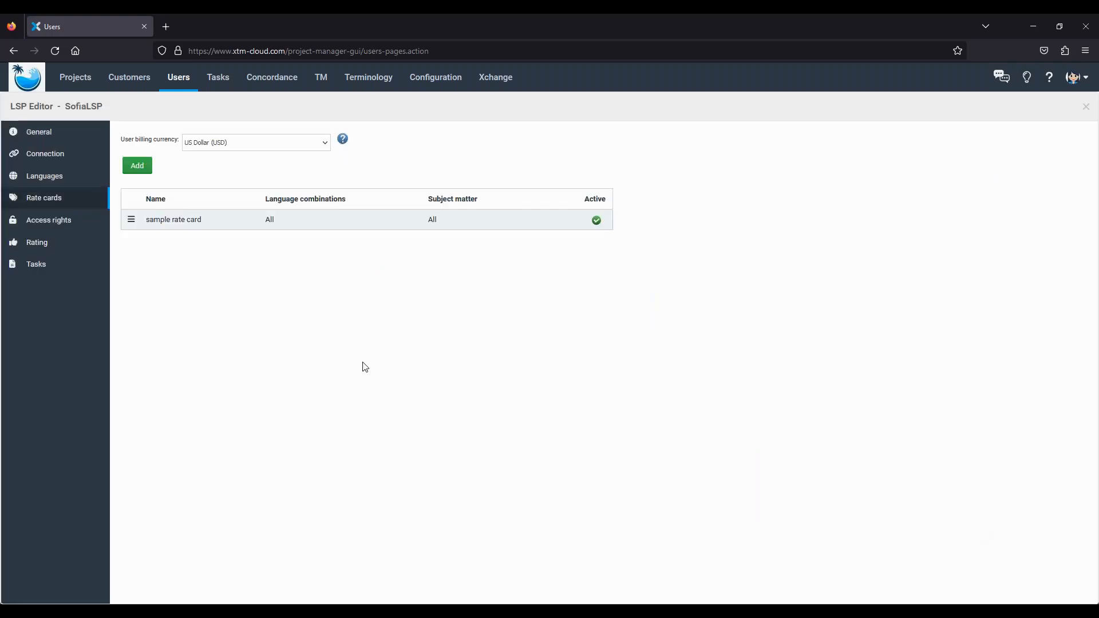
- Show SofiaLSP's access rights: all customers, LQA unticked, no terminology or TM rights
left_click(62, 224)
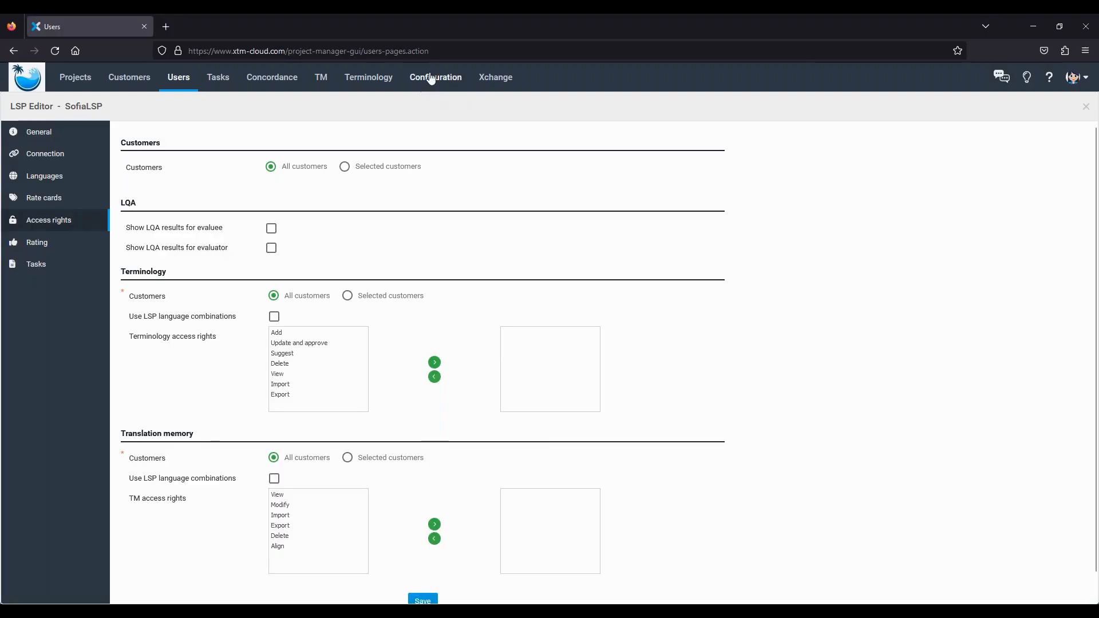
- Show the Licences settings (SofiaLSP 2, XYZTranslations 2, JustanotherLSP all) and briefly the Demo slide
left_click(429, 78)
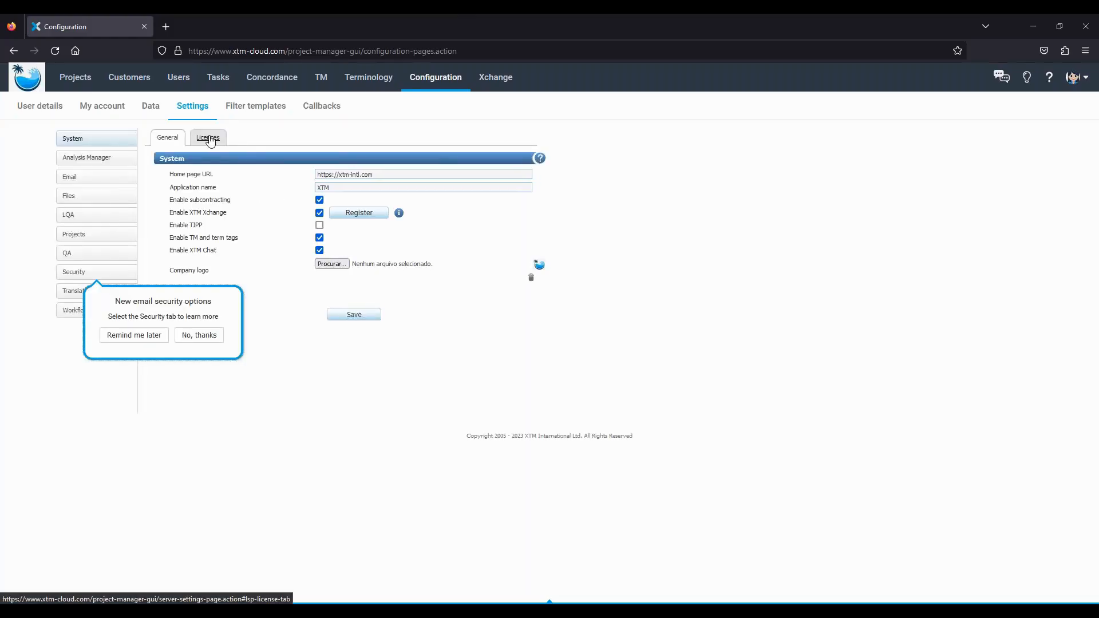
left_click(208, 138)
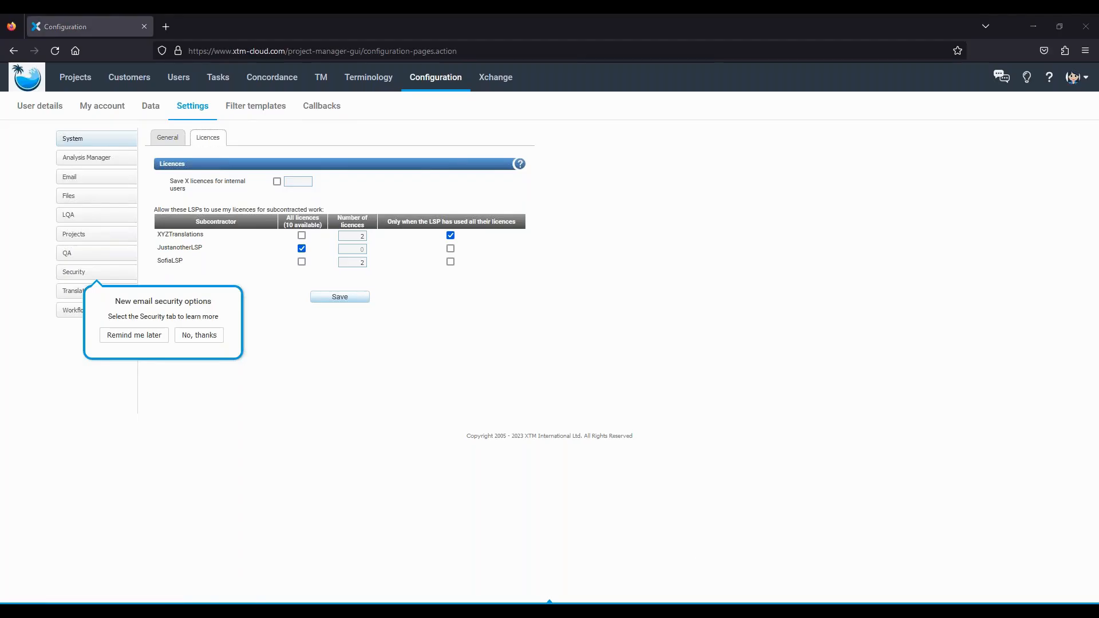
key("alt+Tab")
key("Right")
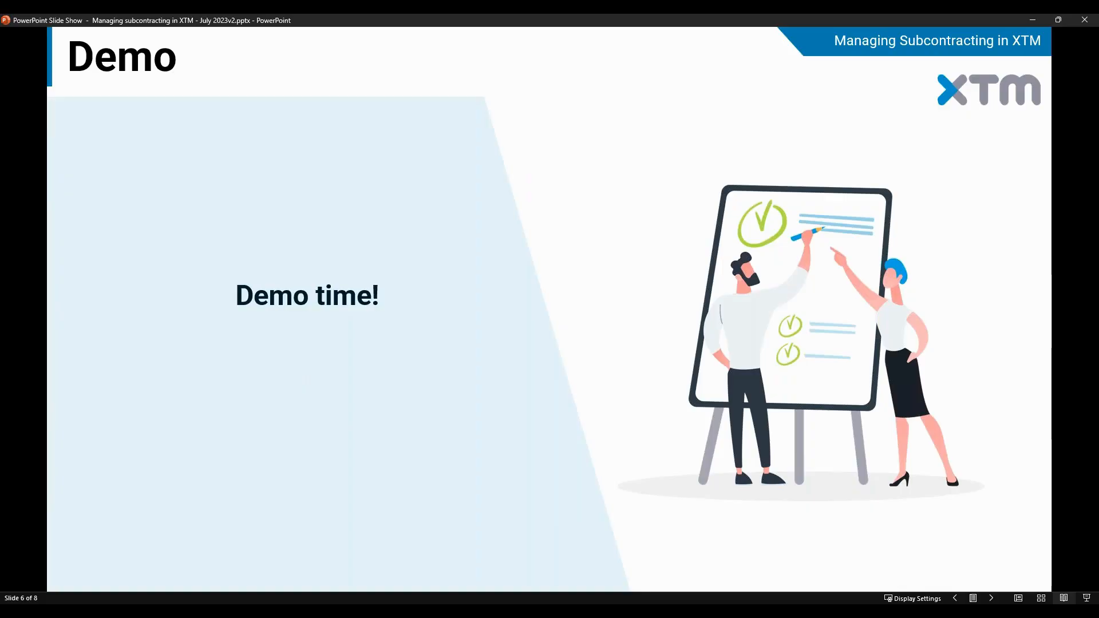
left_click(777, 610)
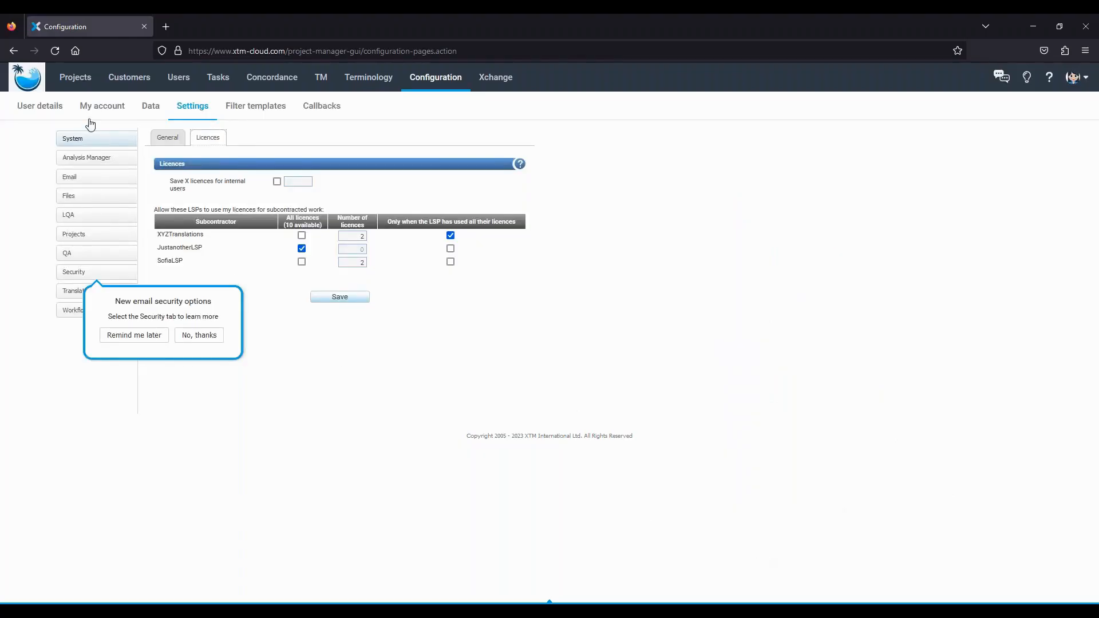
- Start a new project for customer Webinar named 'demo'
left_click(67, 83)
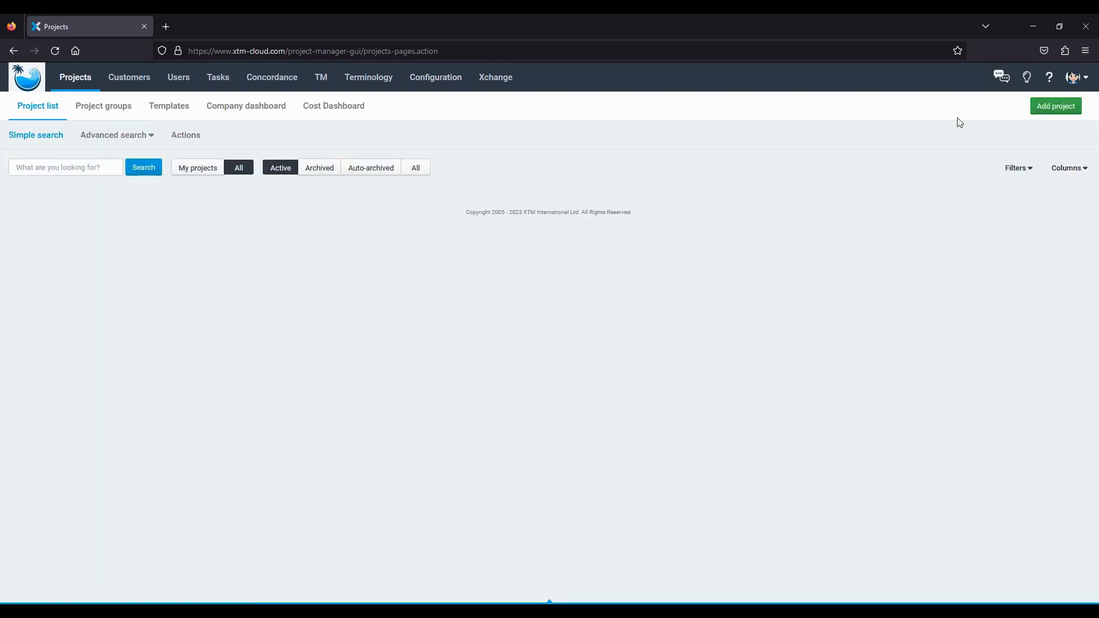
left_click(1040, 113)
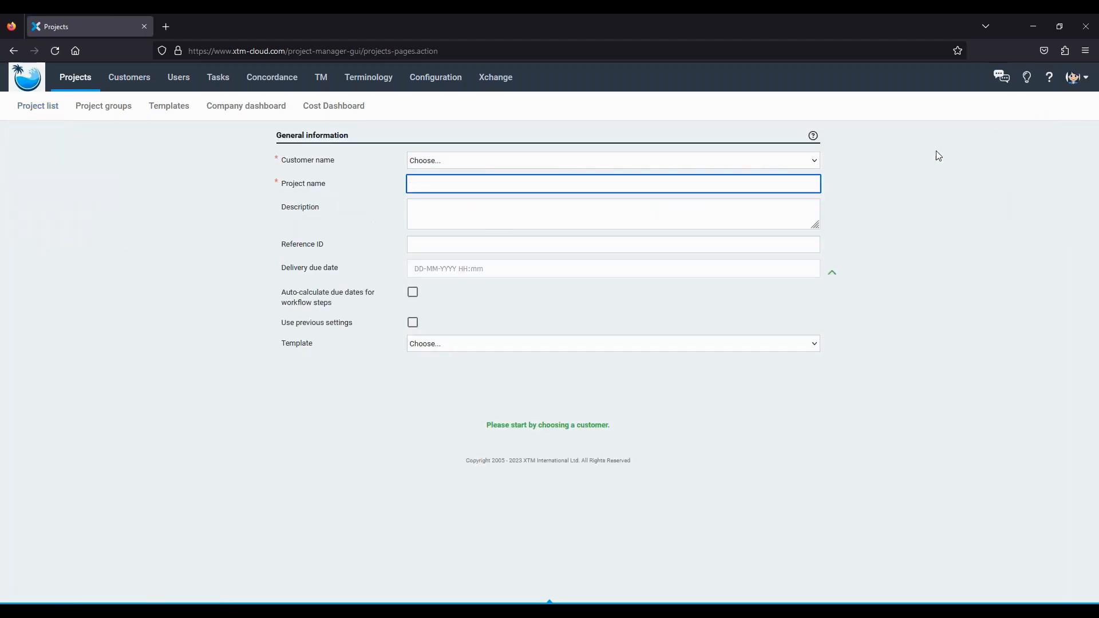
left_click(421, 162)
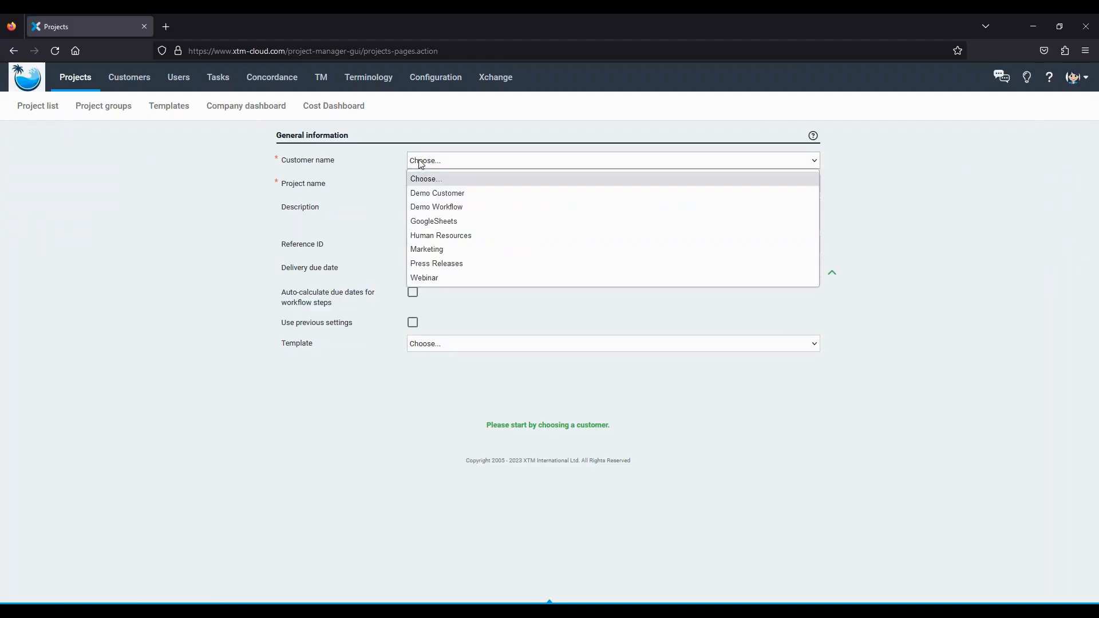
left_click(437, 279)
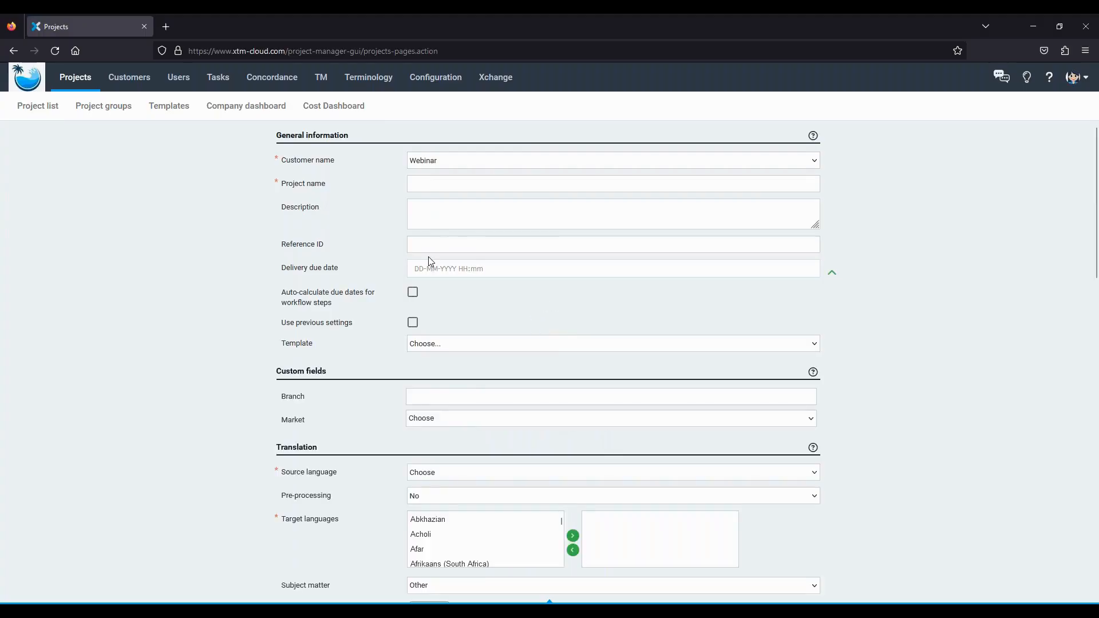
left_click(448, 182)
type("demo")
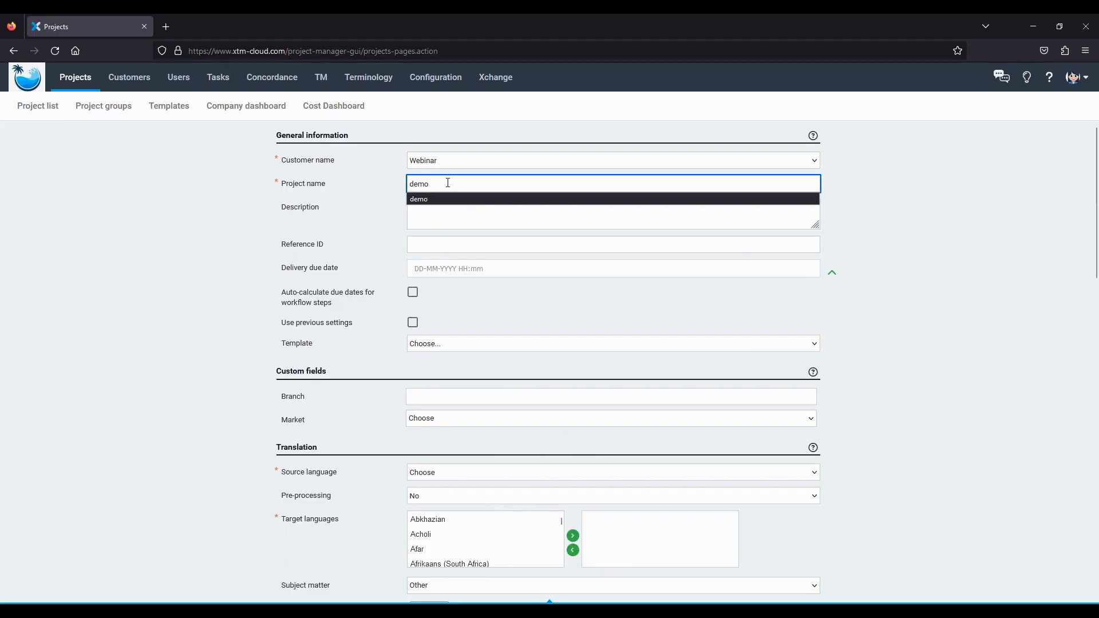
left_click(374, 204)
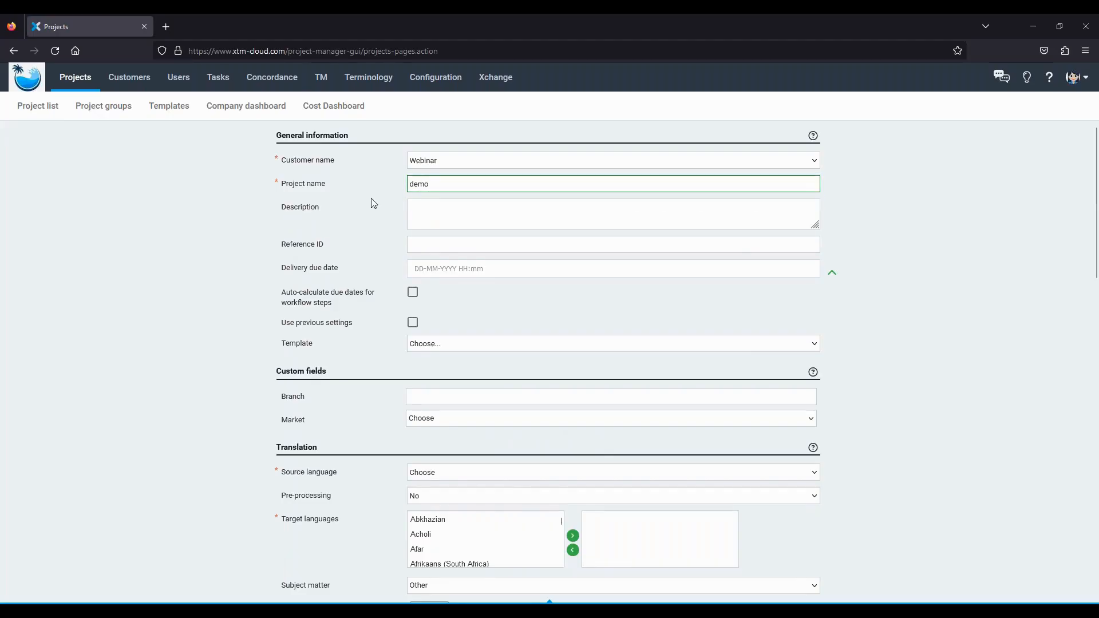
- Set the due date to 19 August 2023 and apply the Translate Correct_ENUS_ESLA template
left_click(419, 268)
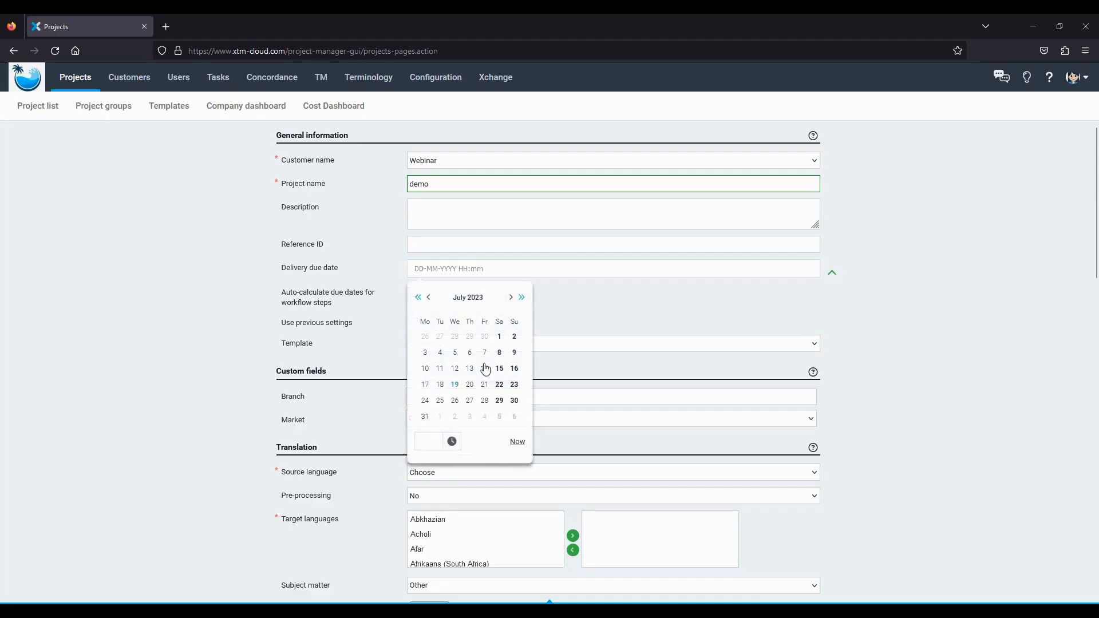
left_click(510, 297)
left_click(500, 368)
left_click(370, 267)
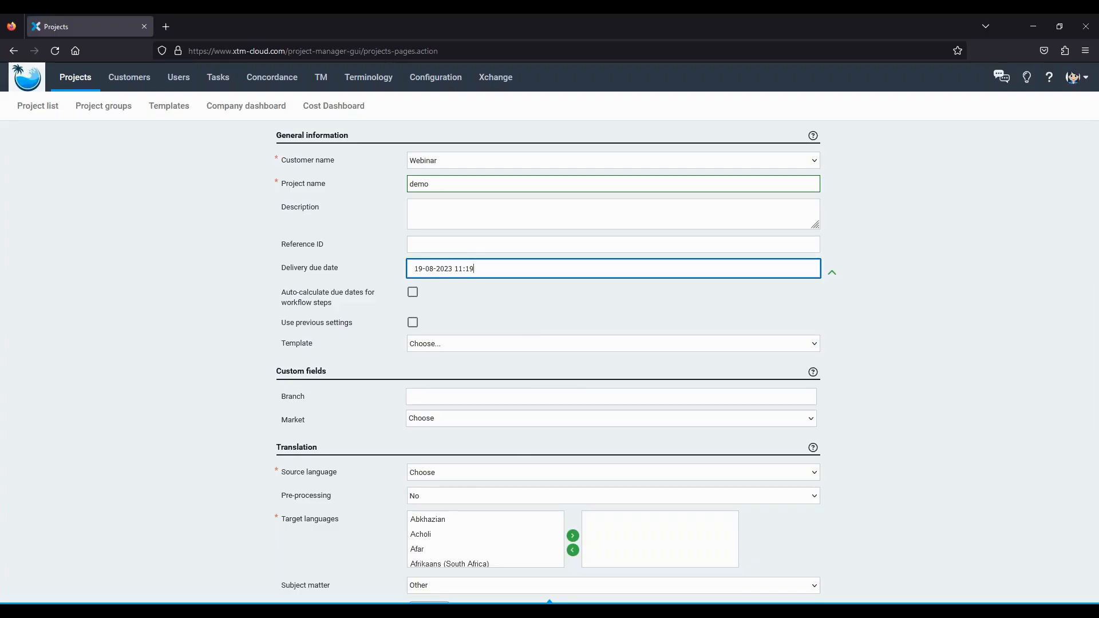
left_click(419, 348)
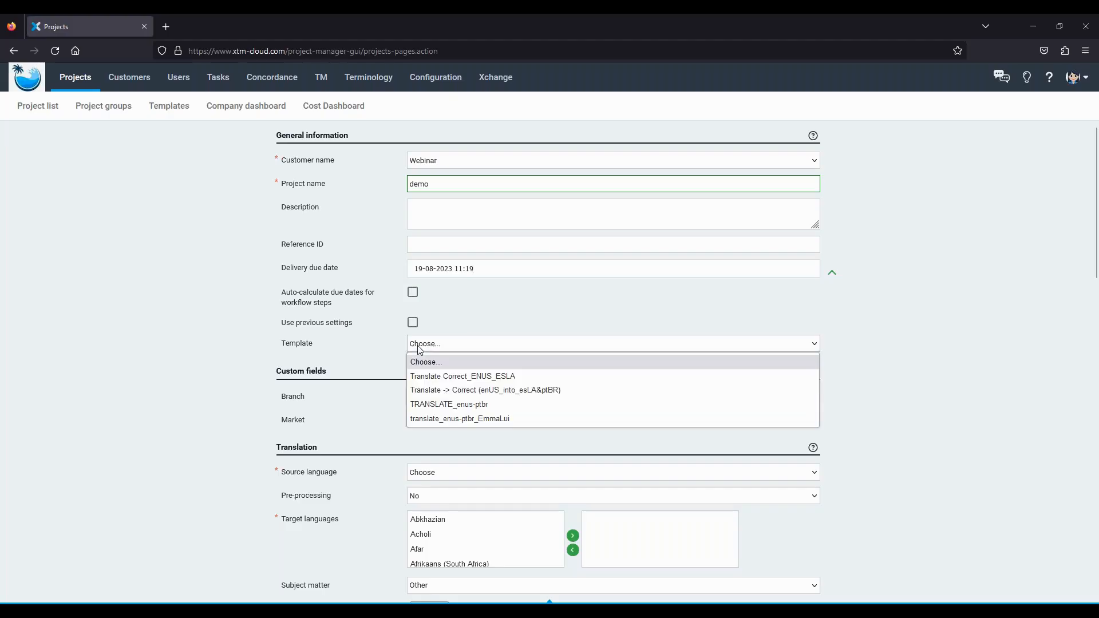
left_click(438, 378)
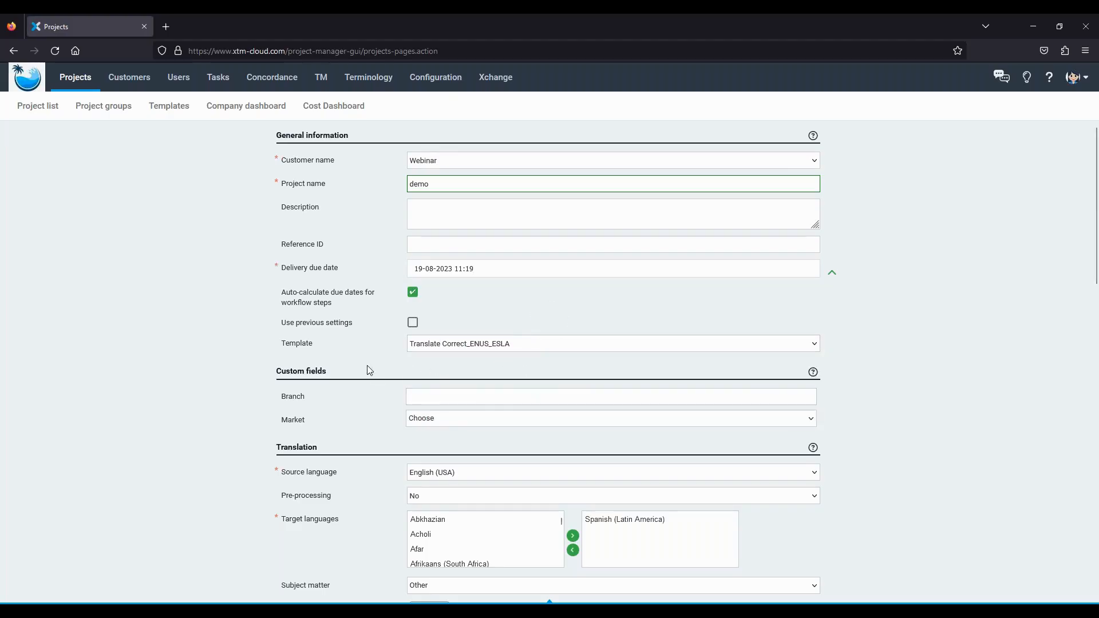
- Attach translation versus localization.docx as the file to translate and create the project
scroll(366, 365, "down", 3)
left_click(448, 474)
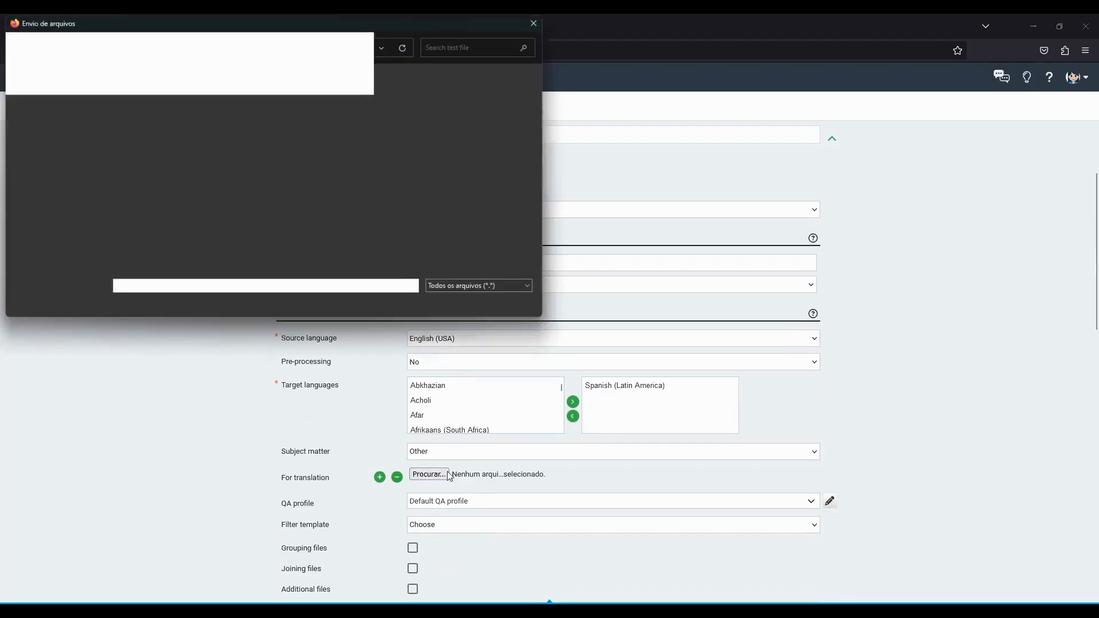
left_click(167, 107)
left_click(435, 307)
scroll(371, 403, "down", 12)
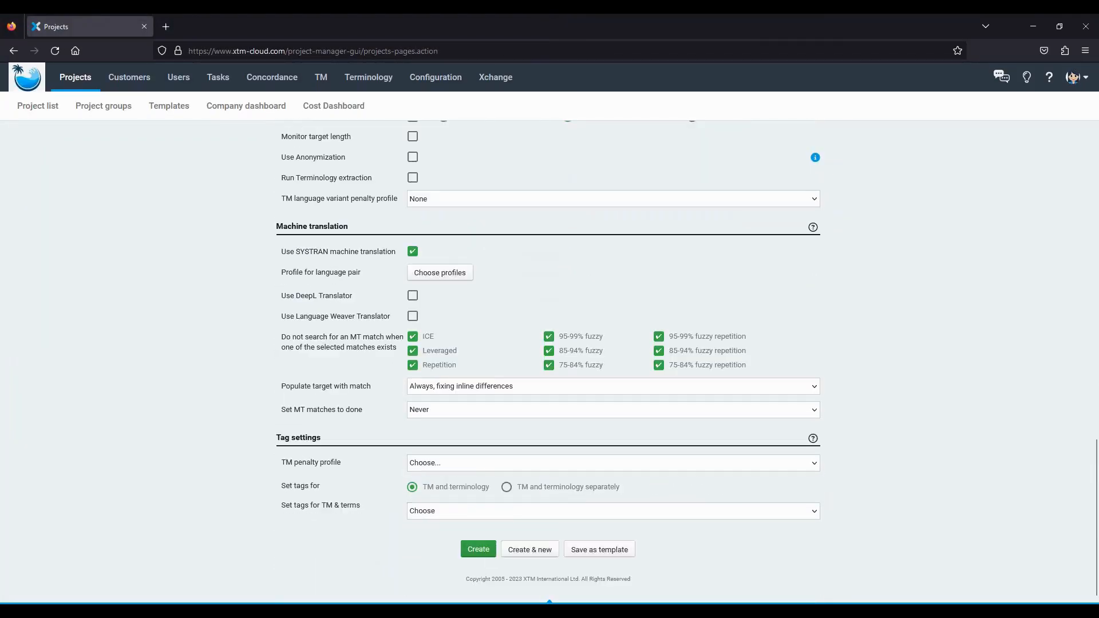
left_click(485, 544)
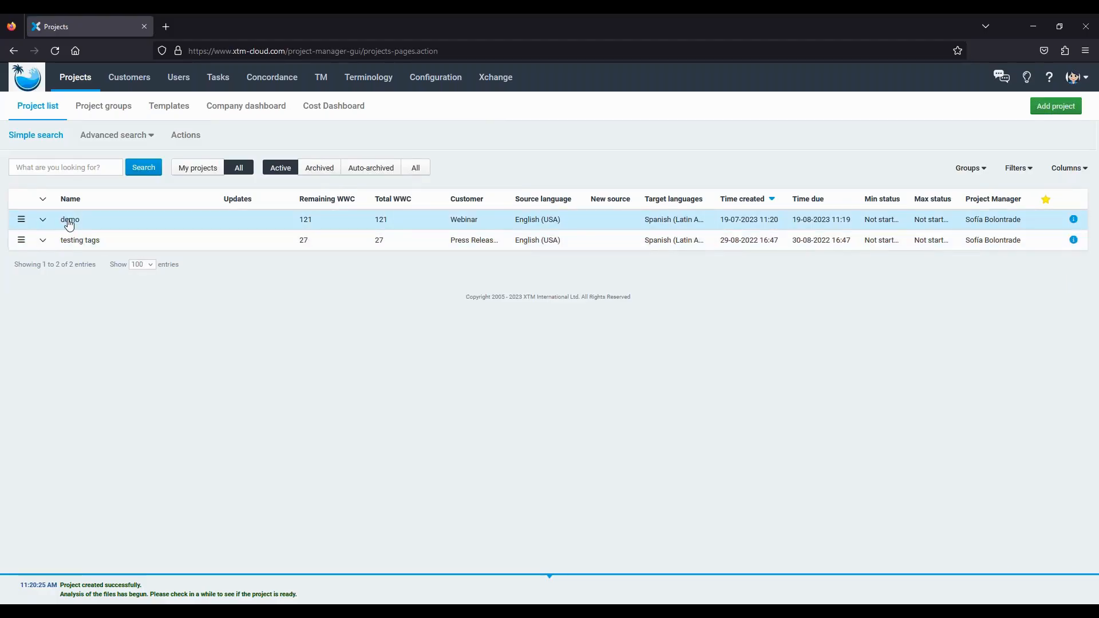
- Review the demo project's General info, then check that its workflow assigns SofiaLSP to Translate 1 and JustanotherLSP to Correct 1
left_click(69, 221)
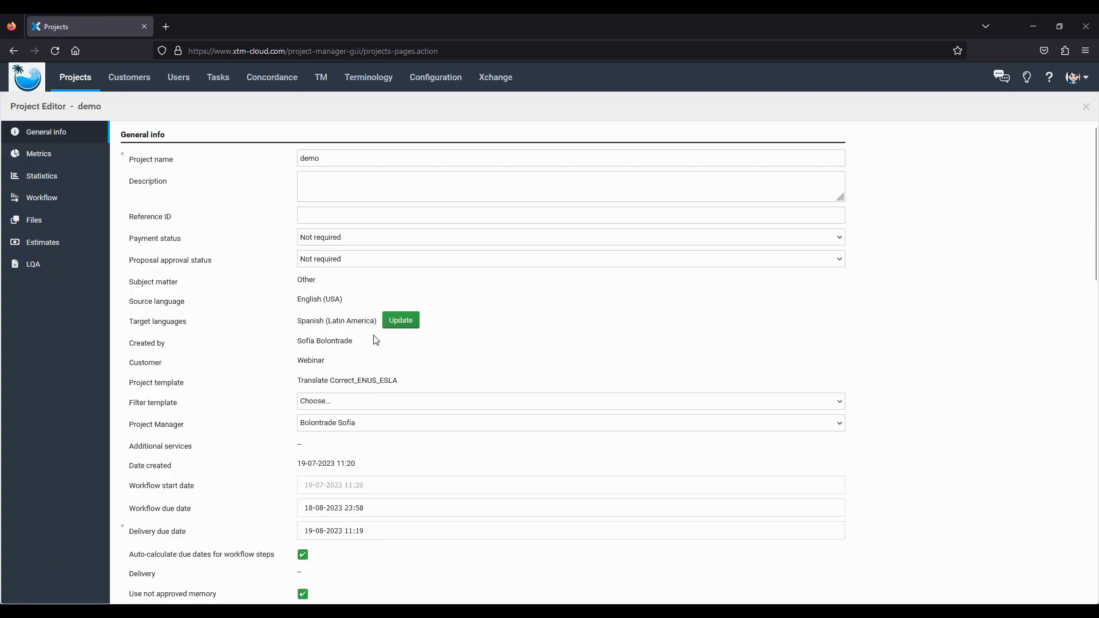
scroll(378, 416, "down", 3)
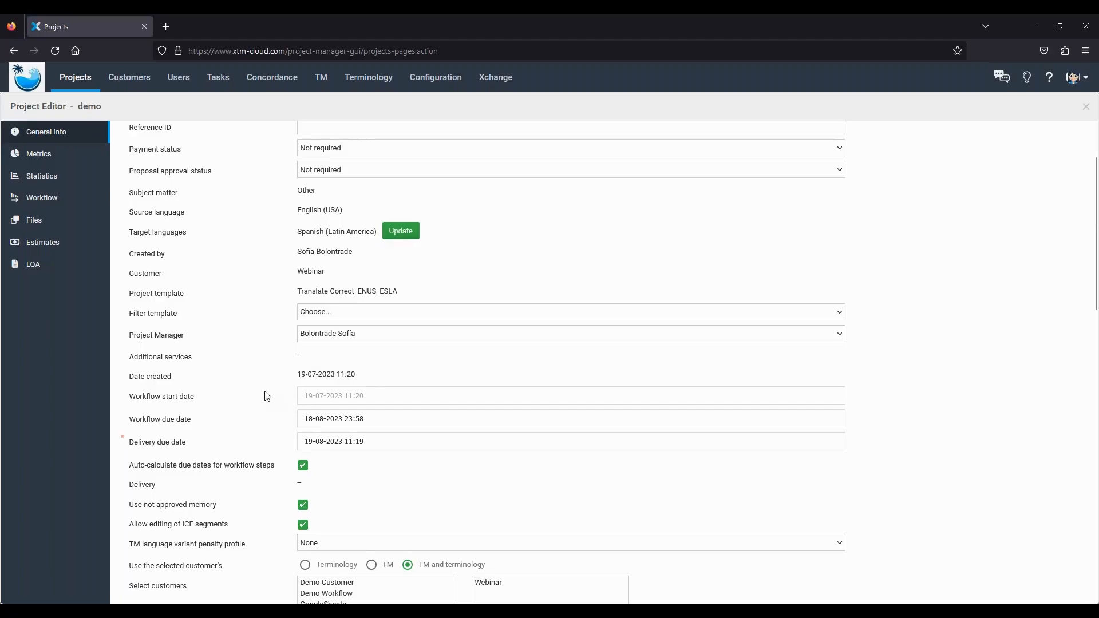
scroll(266, 395, "down", 1)
scroll(267, 395, "down", 10)
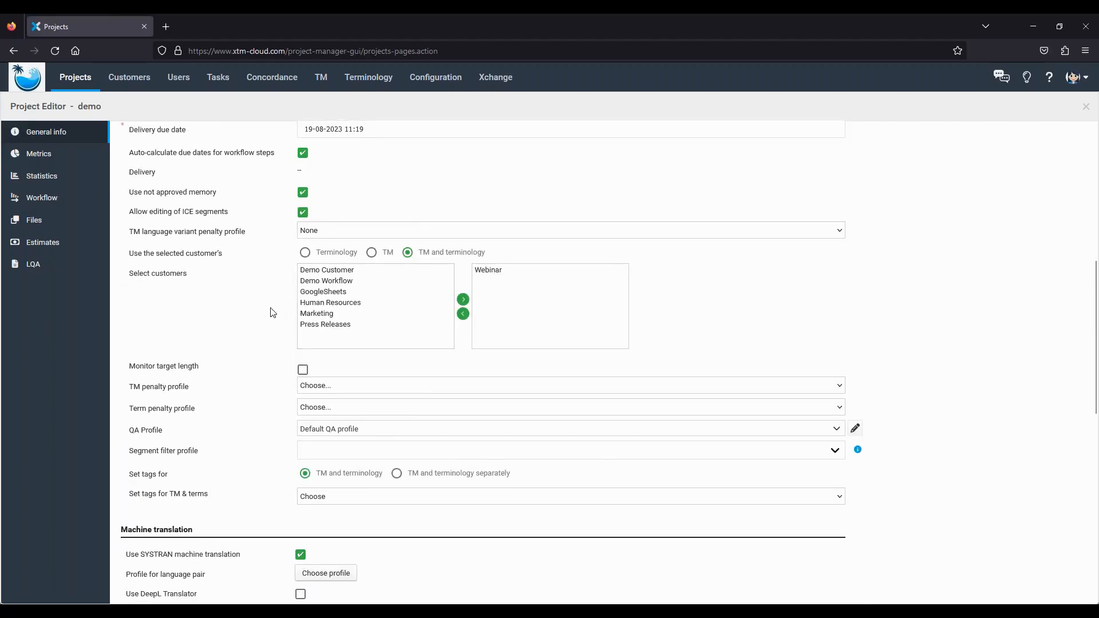
scroll(282, 347, "down", 13)
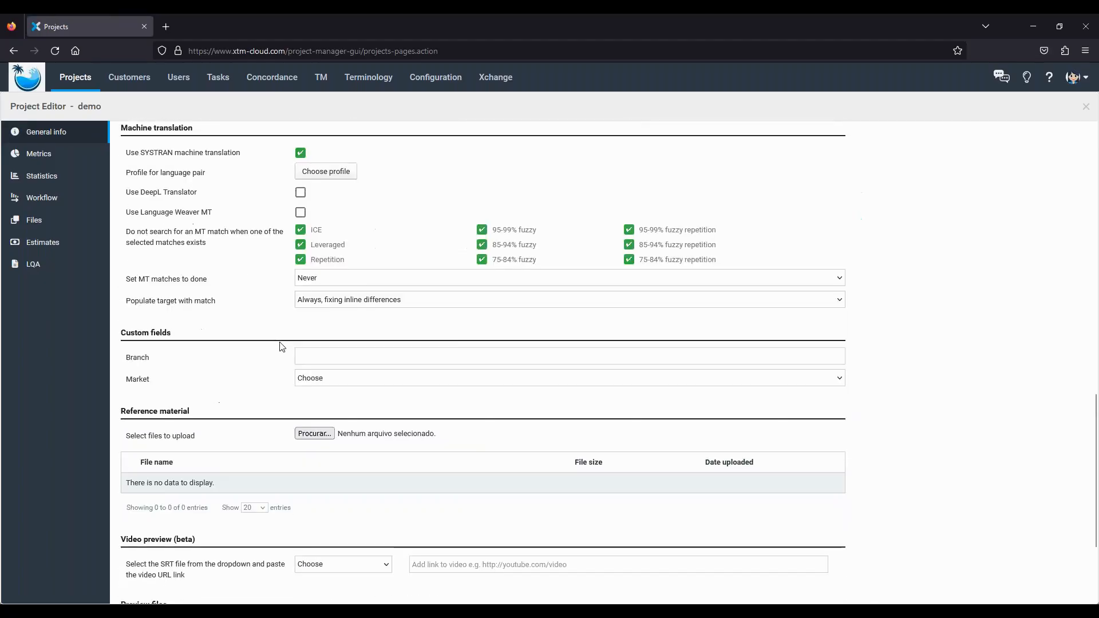
scroll(282, 347, "down", 2)
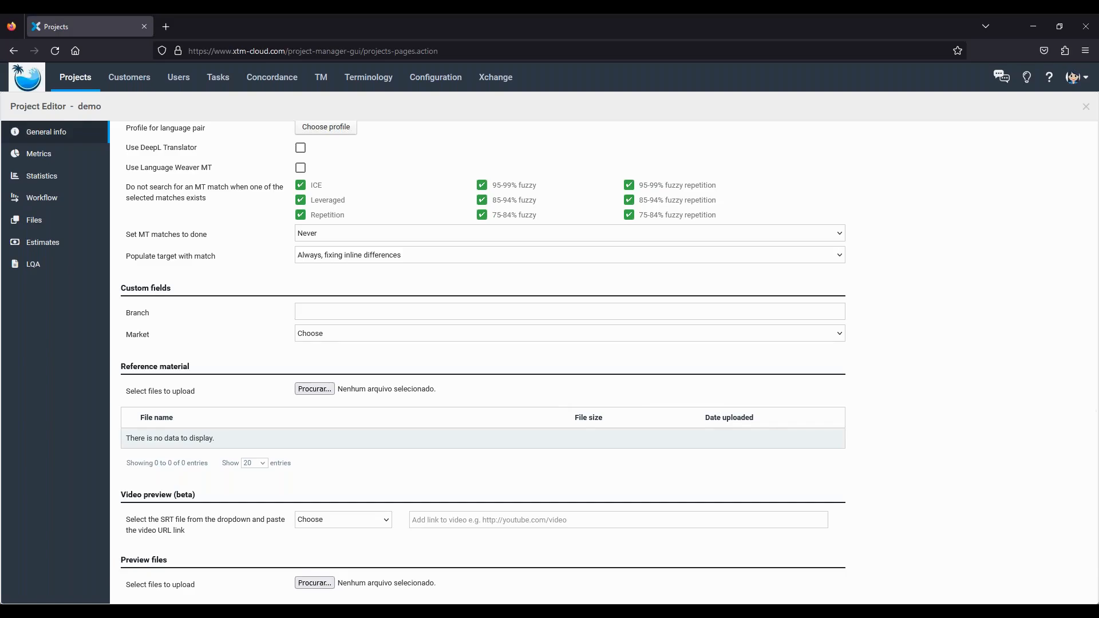
left_click(43, 205)
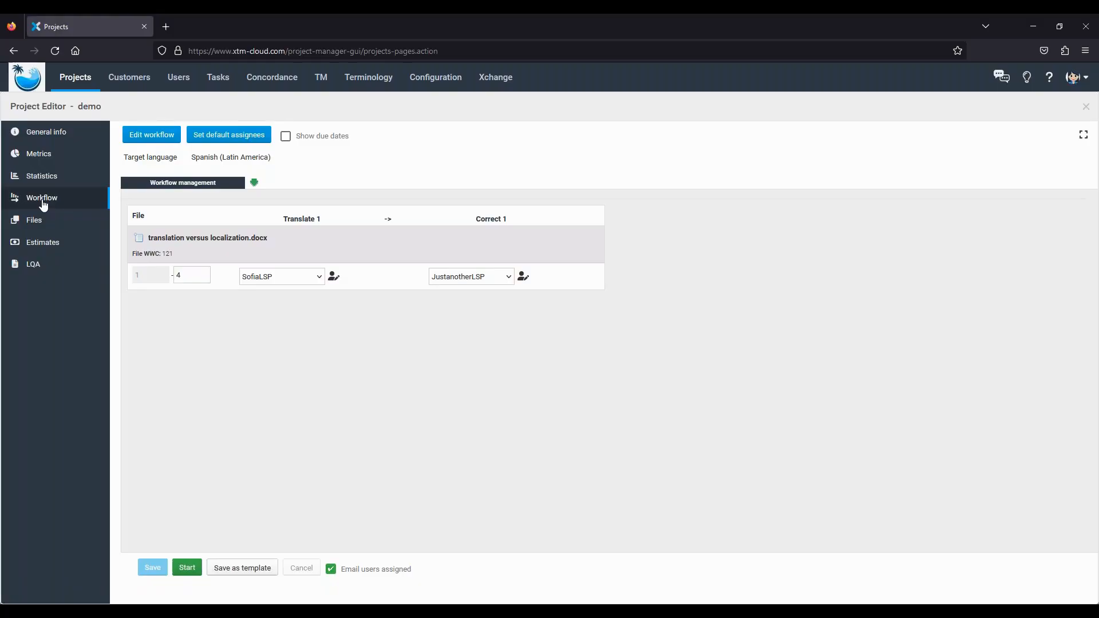
- Review the demo project's metrics and its cost estimate of $12.10 for 242 words
left_click(40, 160)
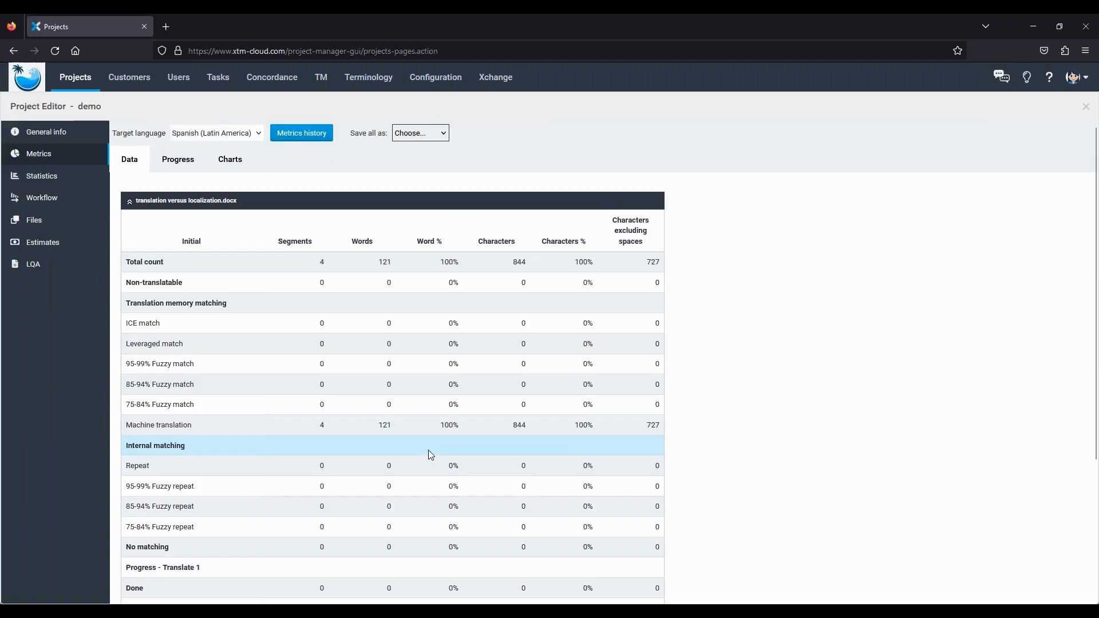
left_click(40, 246)
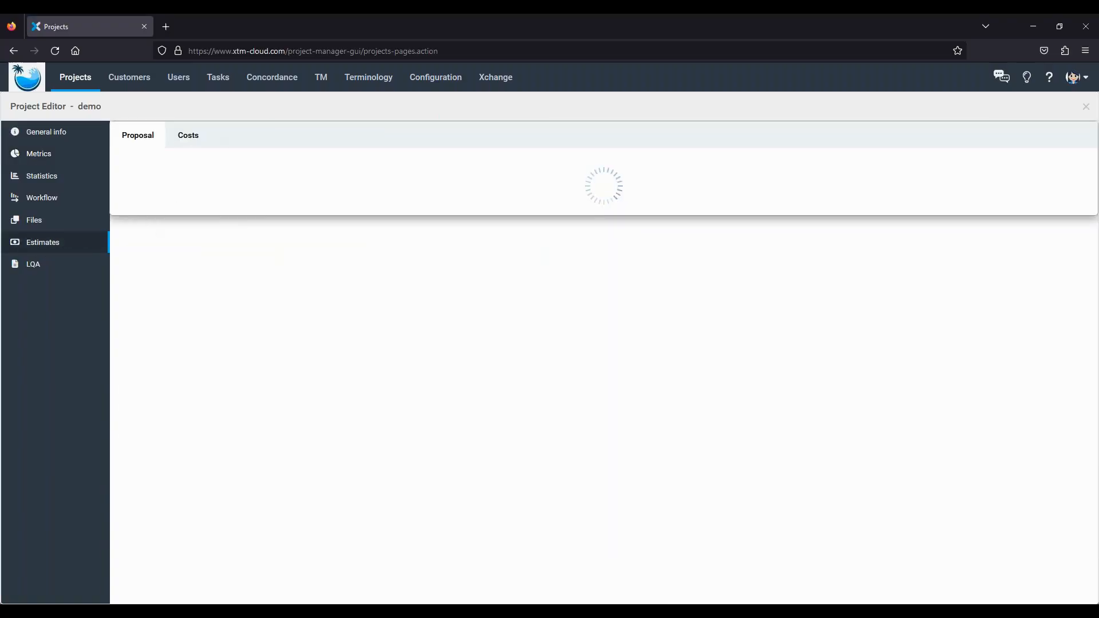
left_click(192, 136)
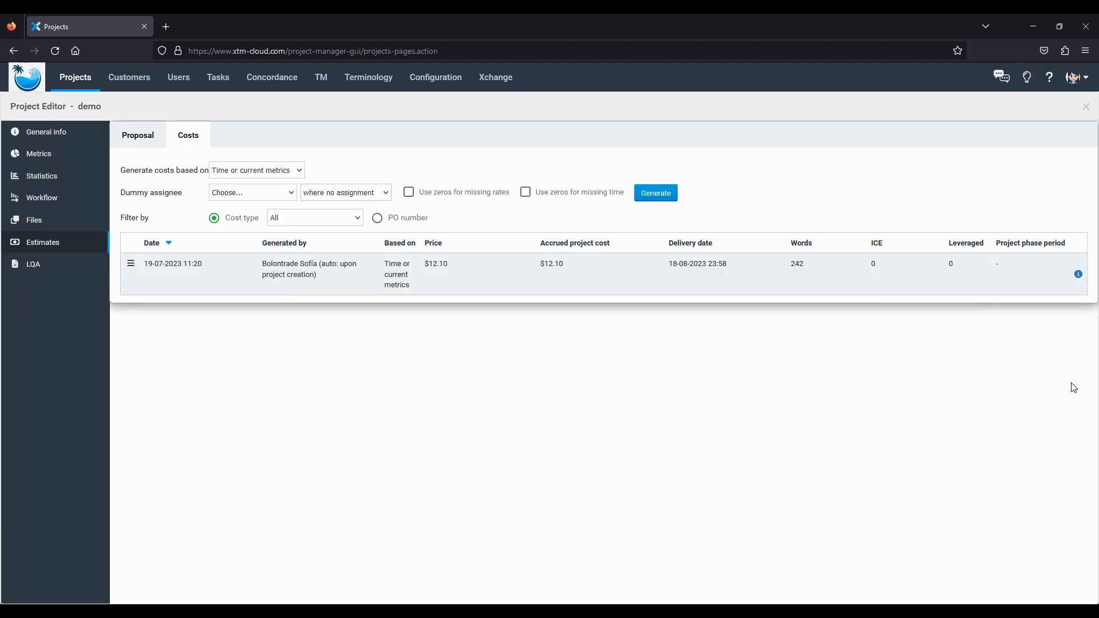
left_click(34, 200)
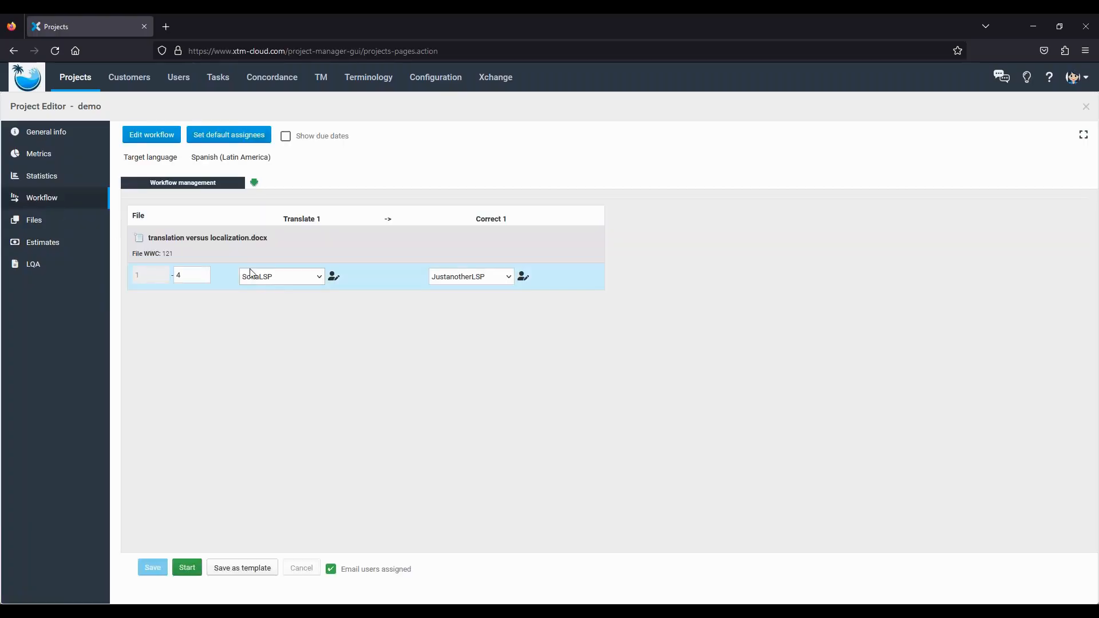
- Start the demo project's workflow so Translate 1 begins running
left_click(187, 569)
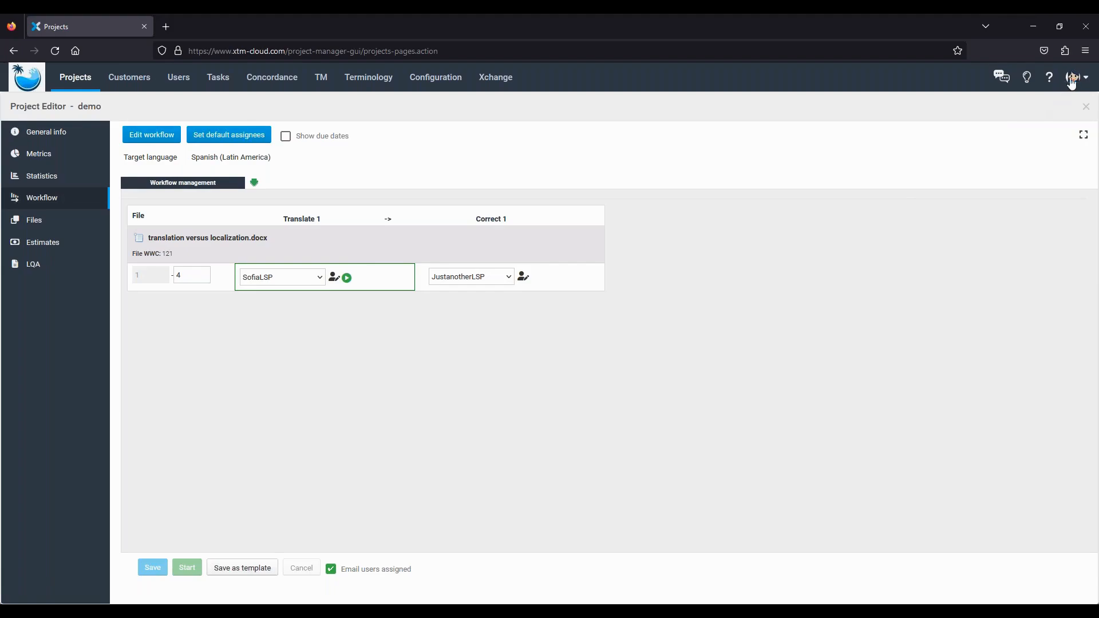
left_click(1073, 79)
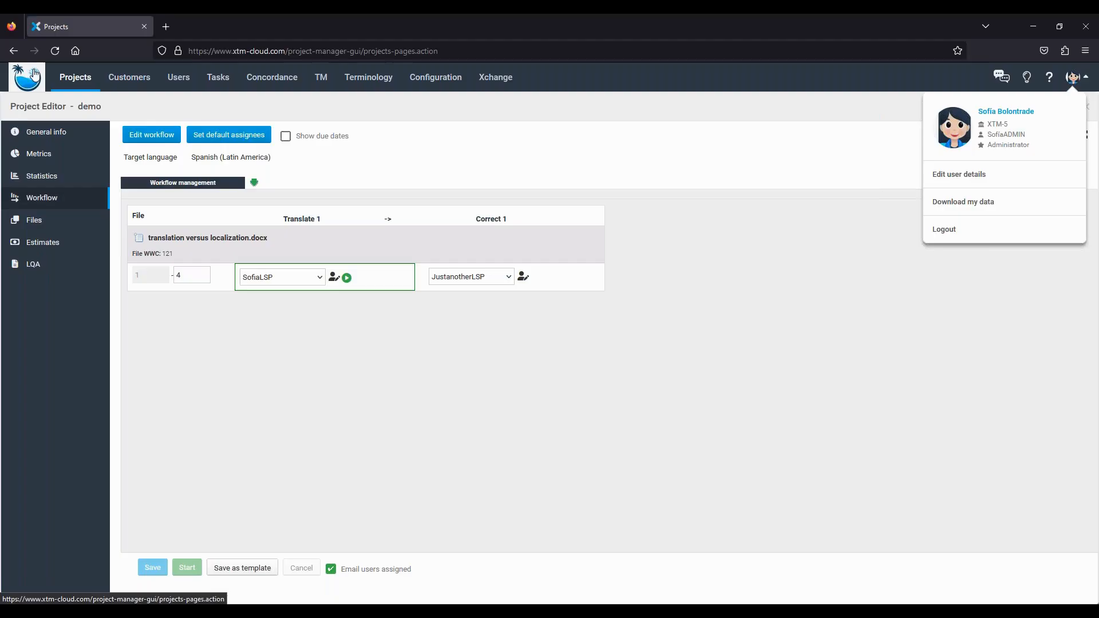
- Log out and sign in to the SofiaLSP client using the saved administrator login
left_click(943, 231)
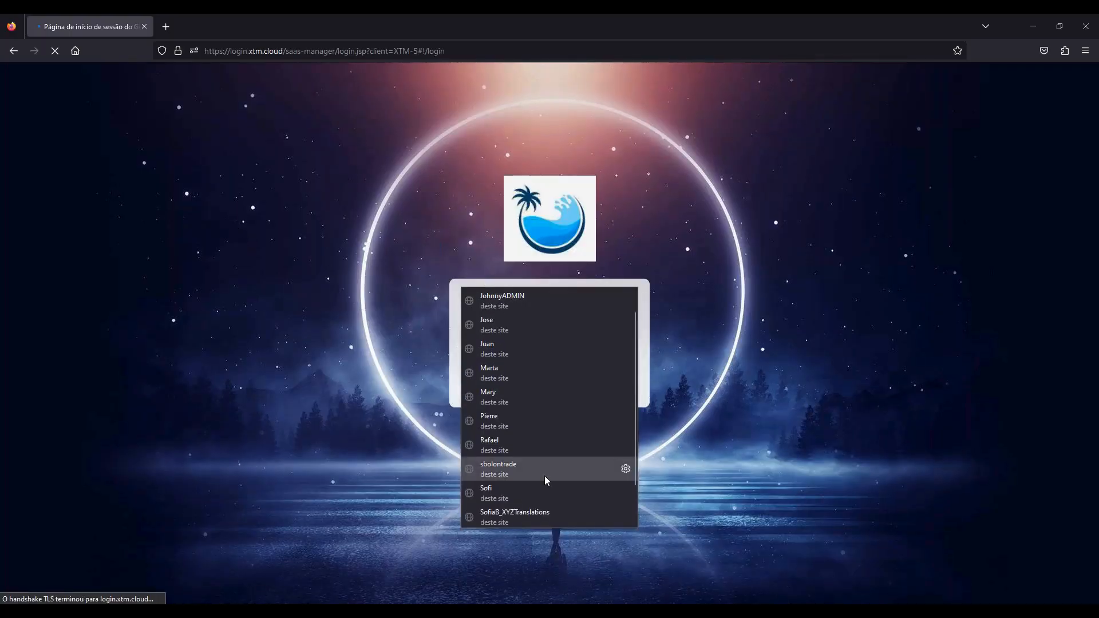
scroll(544, 477, "down", 1)
scroll(516, 493, "up", 2)
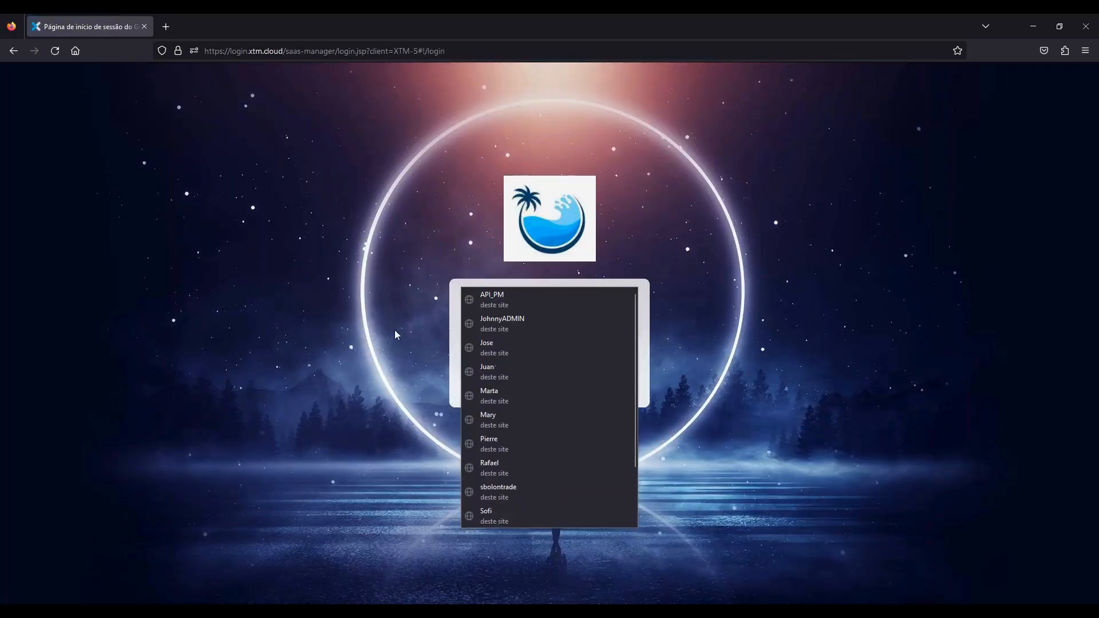
left_click(453, 306)
left_click_drag(520, 297, 453, 300)
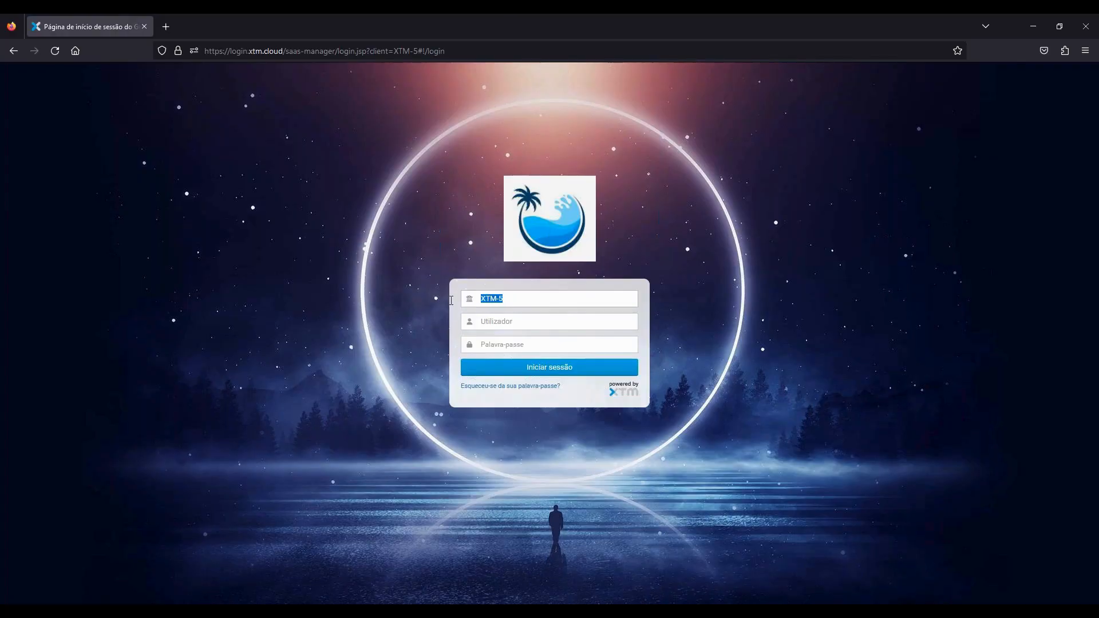
type("s")
left_click(473, 312)
left_click(488, 323)
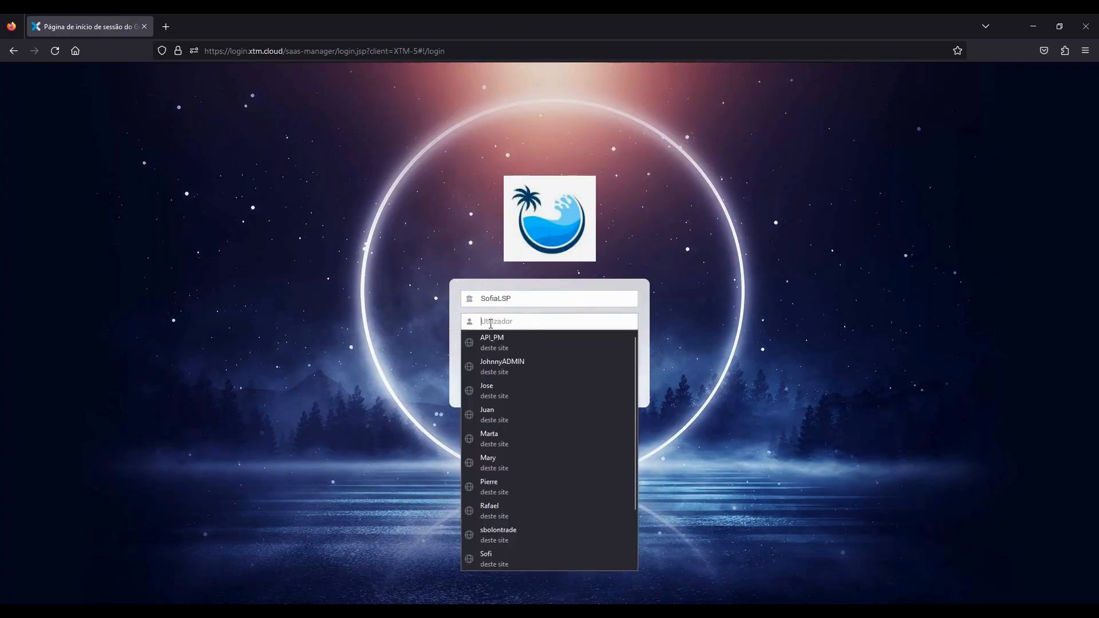
scroll(536, 432, "down", 2)
left_click(541, 544)
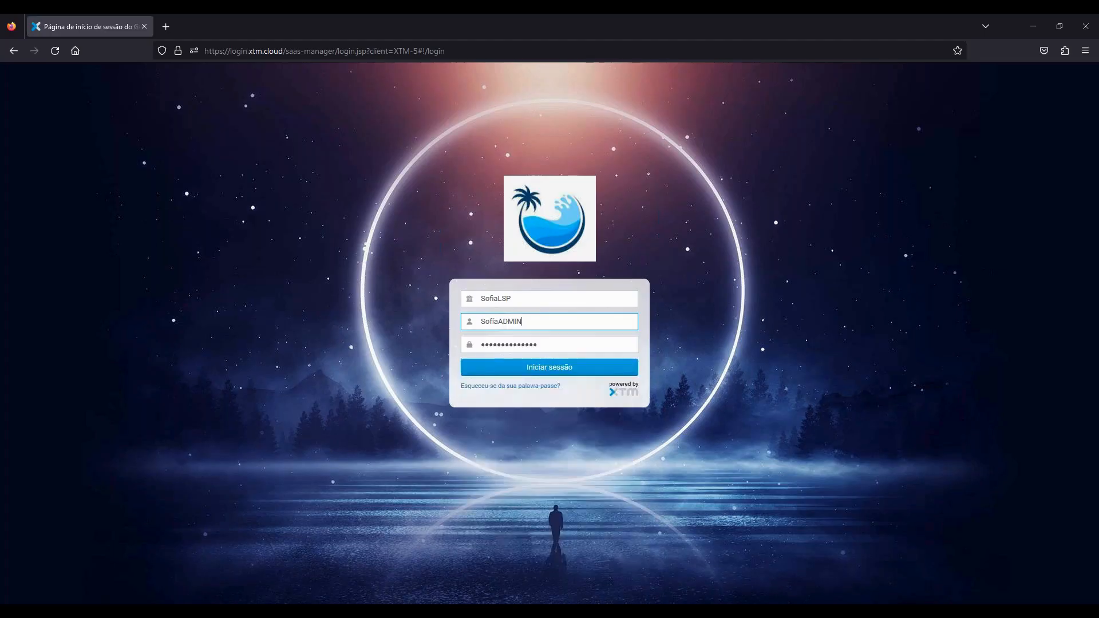
left_click(501, 369)
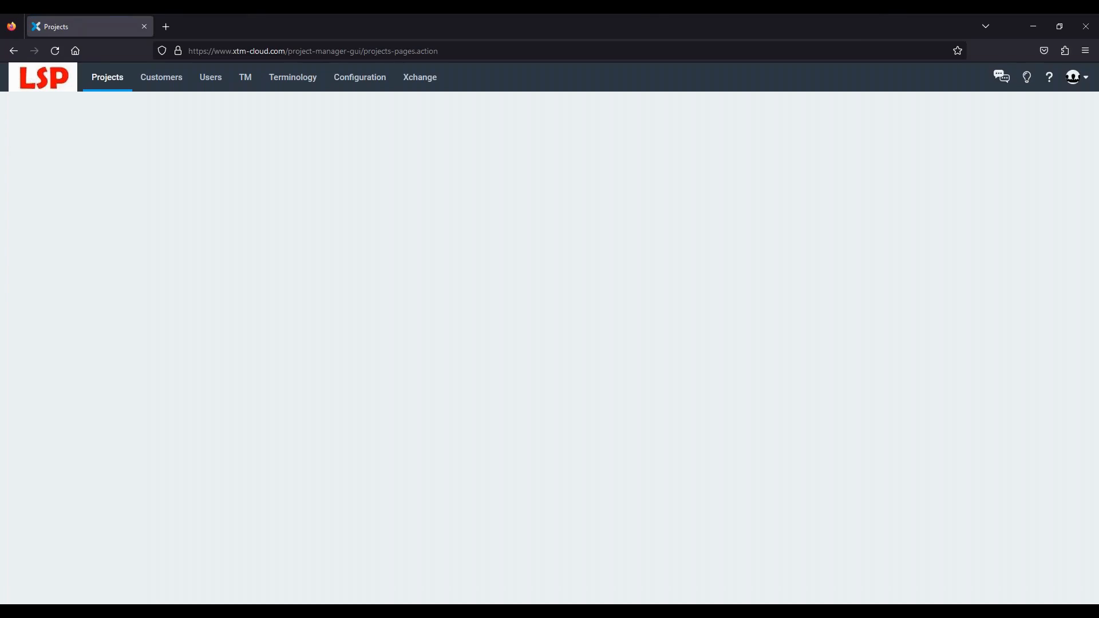
left_click(1074, 77)
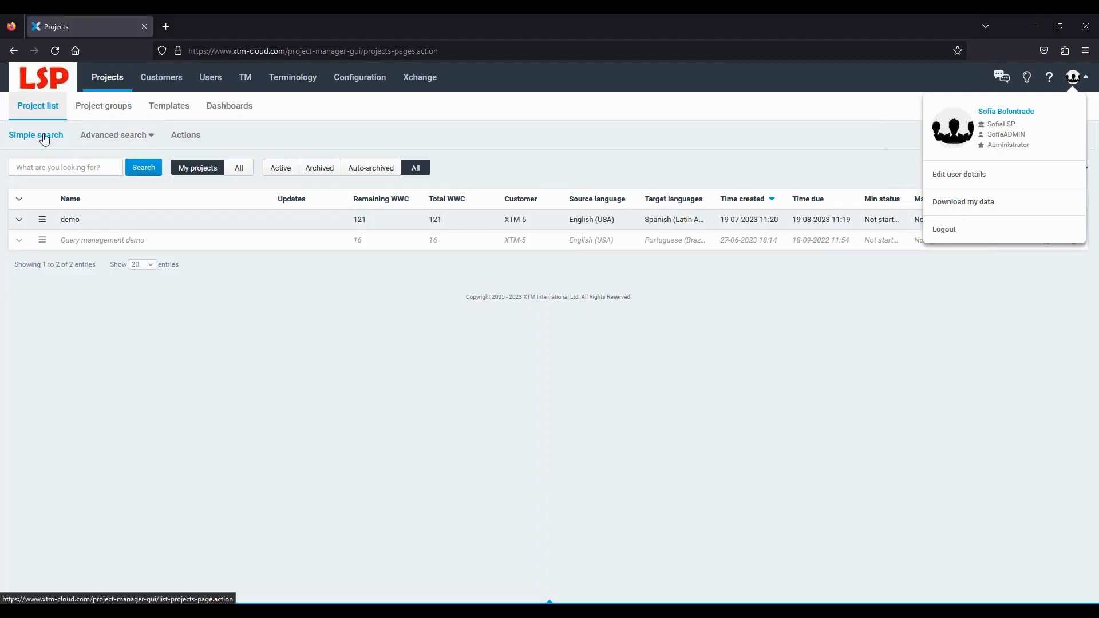
- Open the demo project in the LSP account and view its single unassigned Translate 1 step
left_click(71, 221)
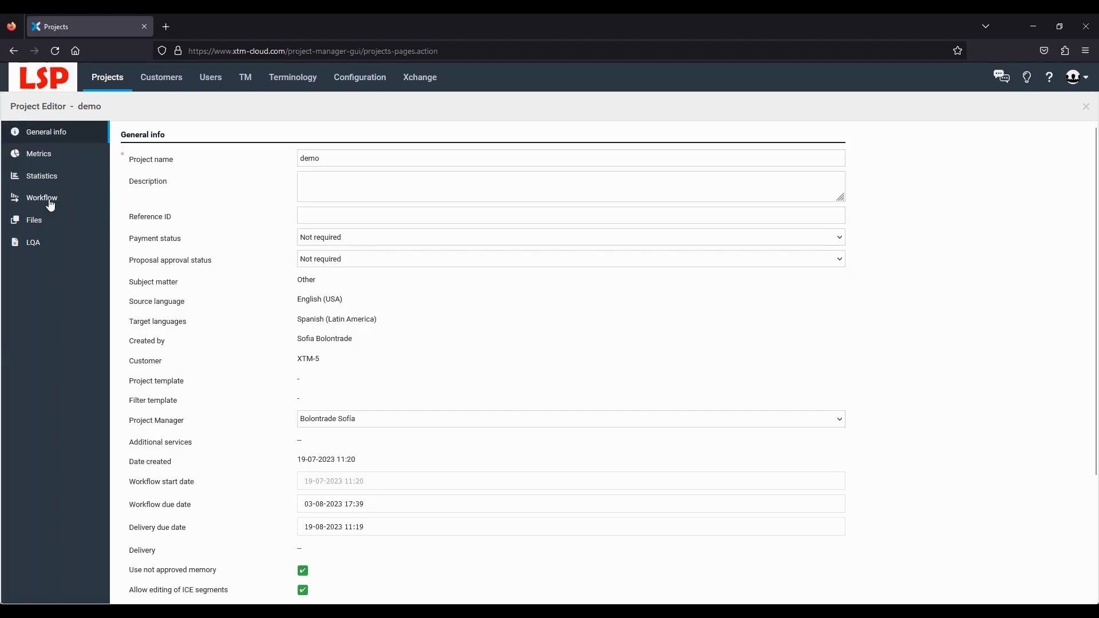
left_click(52, 205)
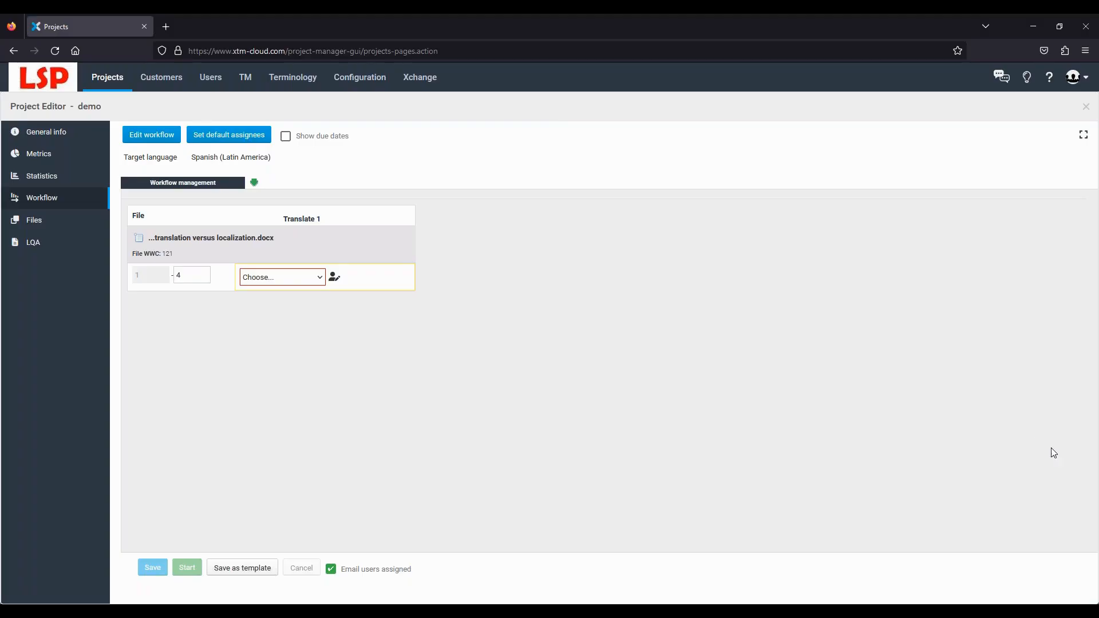
left_click(143, 136)
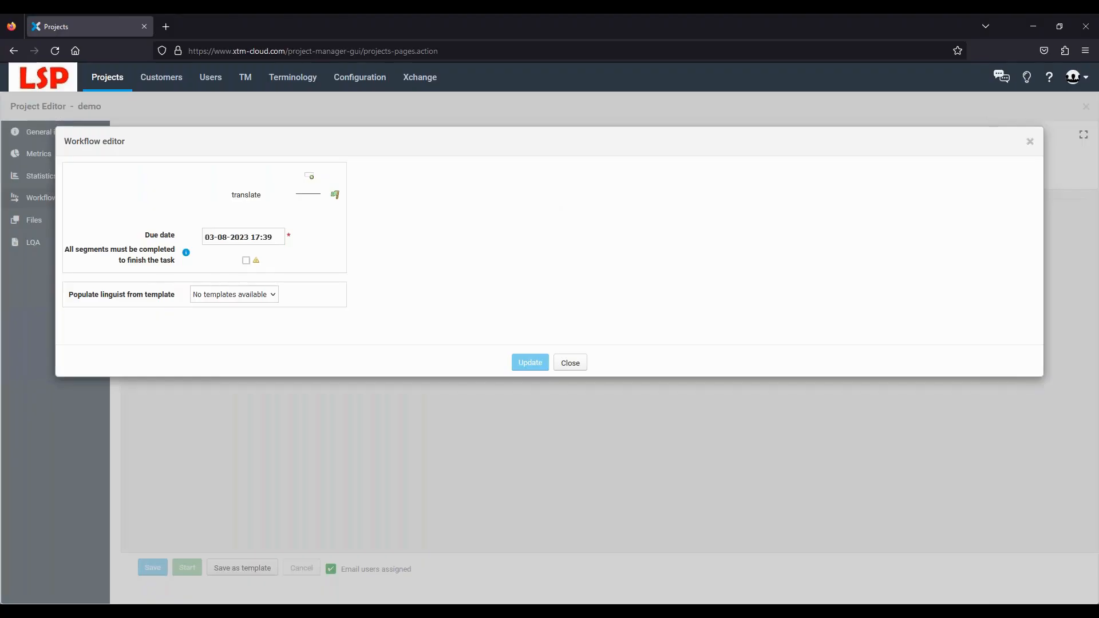
left_click(310, 176)
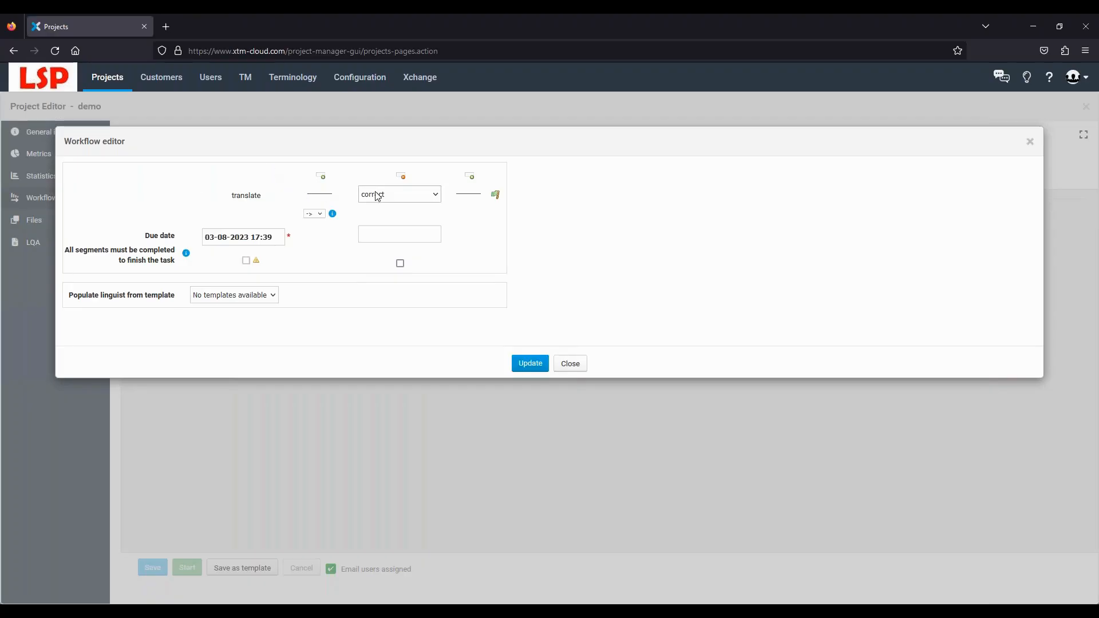
left_click(392, 236)
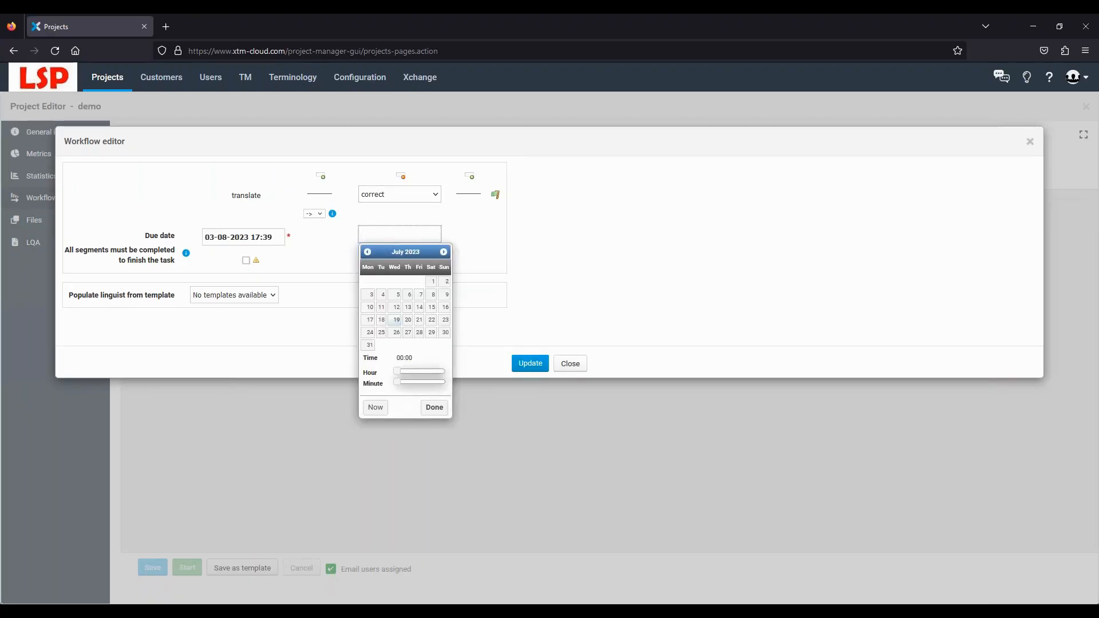
left_click(443, 252)
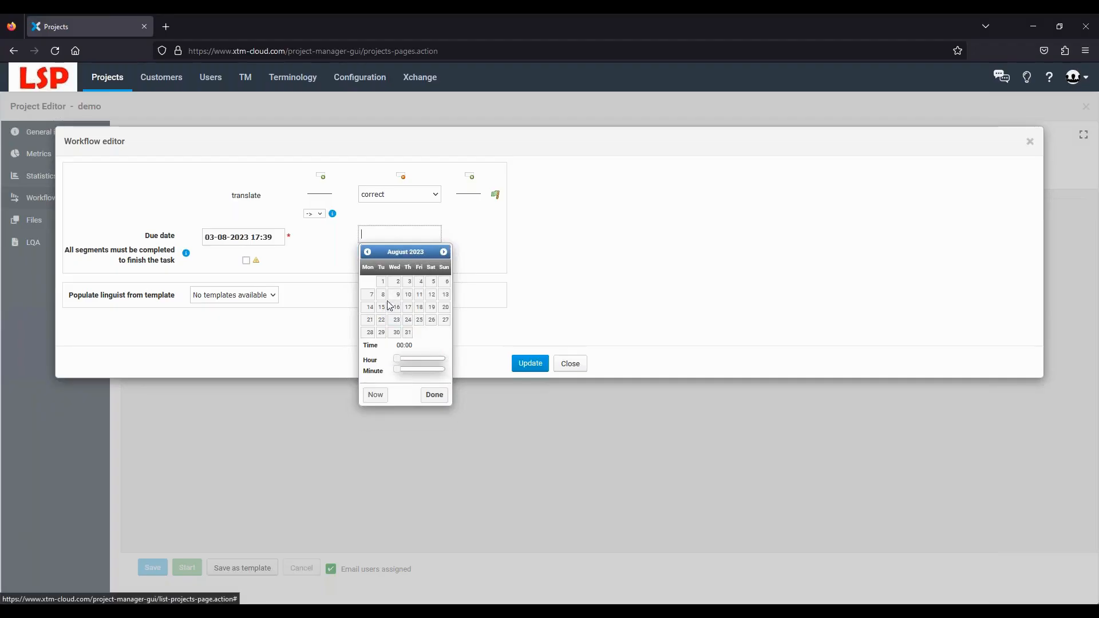
left_click(420, 281)
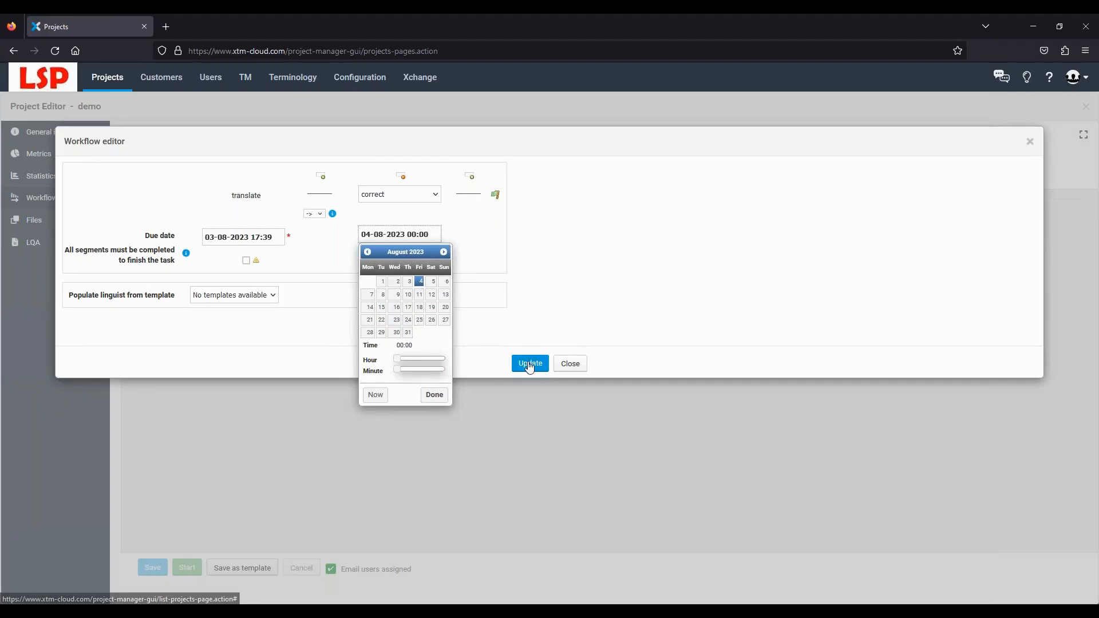
left_click(530, 366)
left_click(531, 441)
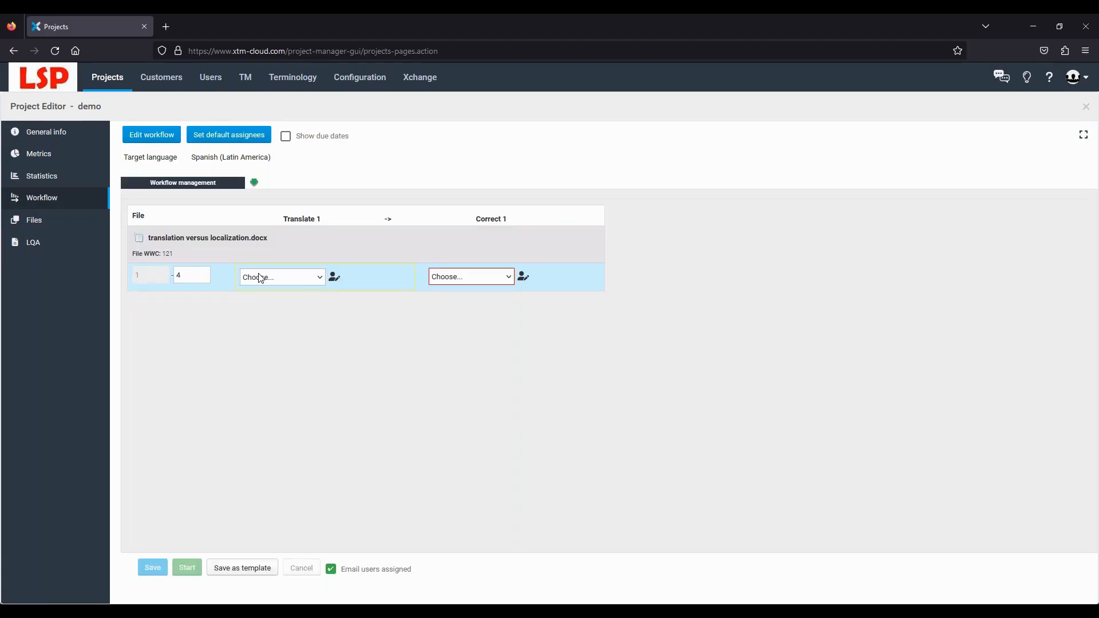
- Assign one linguist to Translate 1 and another to Correct 1, save, and start the workflow
left_click(260, 278)
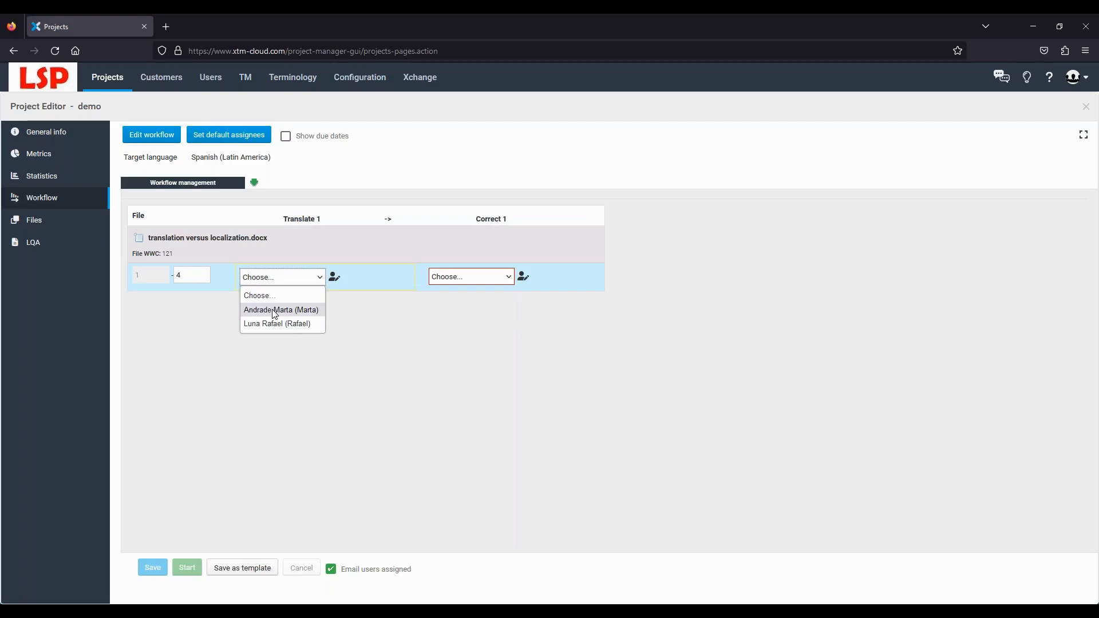
left_click(276, 310)
left_click(461, 277)
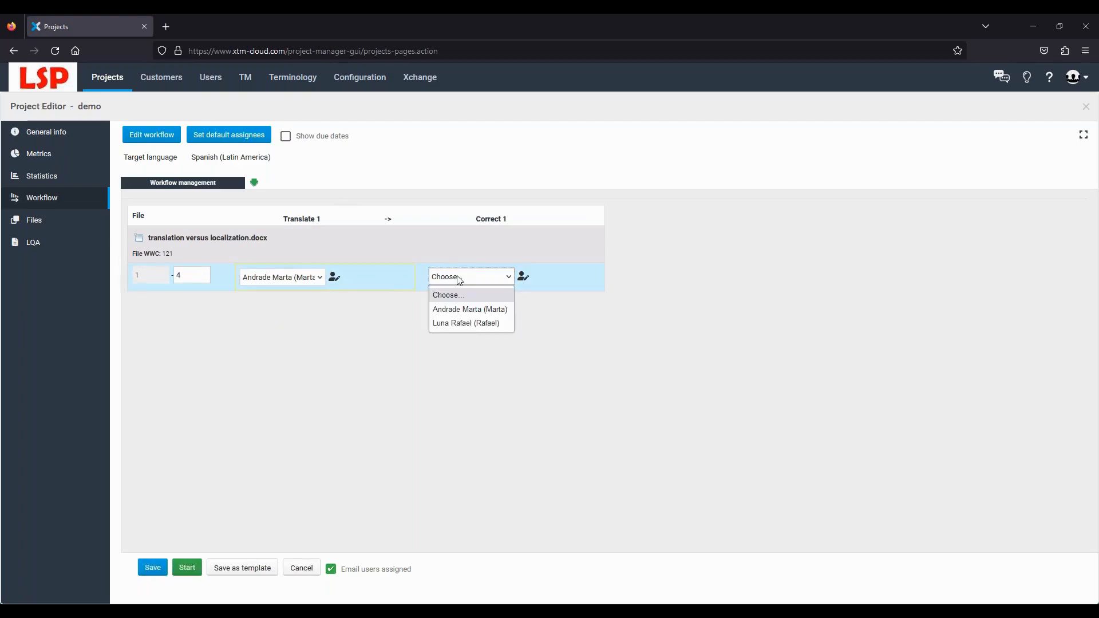
left_click(473, 323)
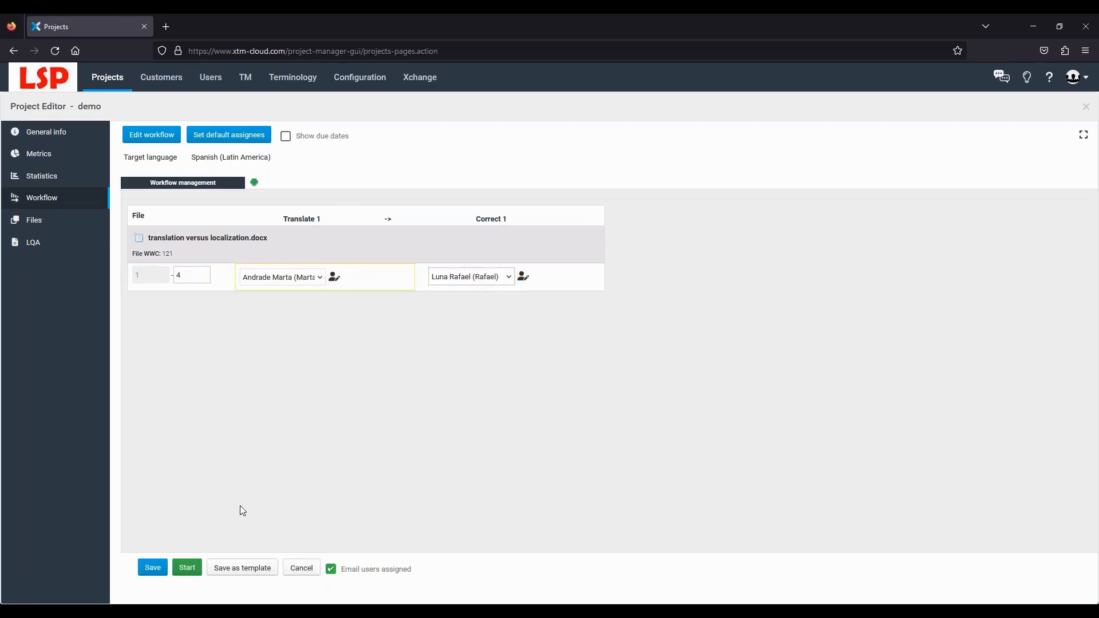
left_click(154, 570)
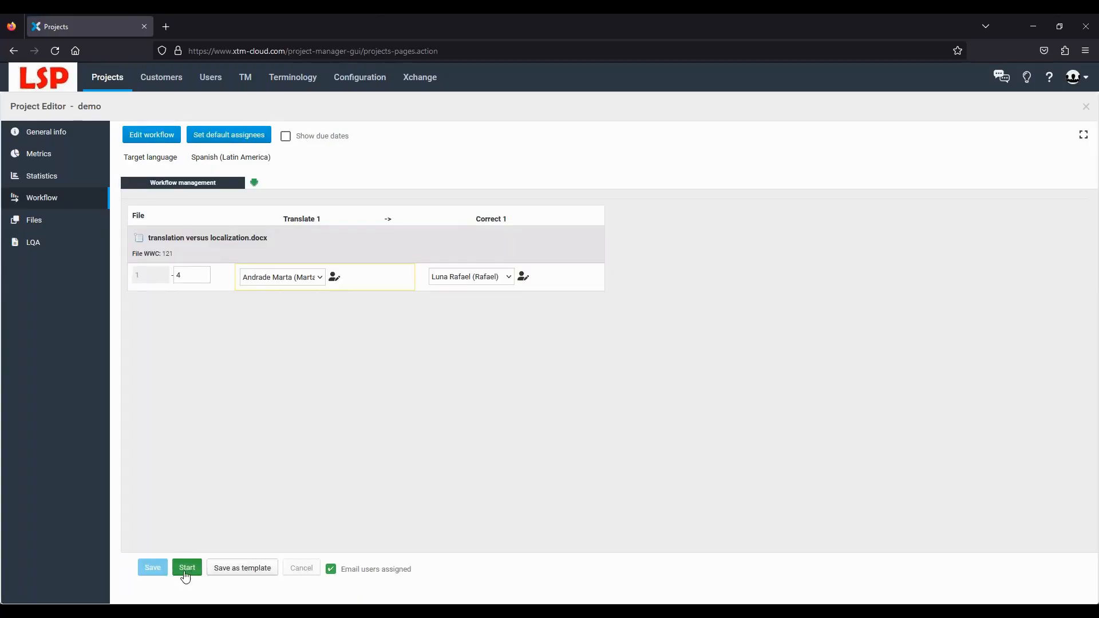
left_click(187, 567)
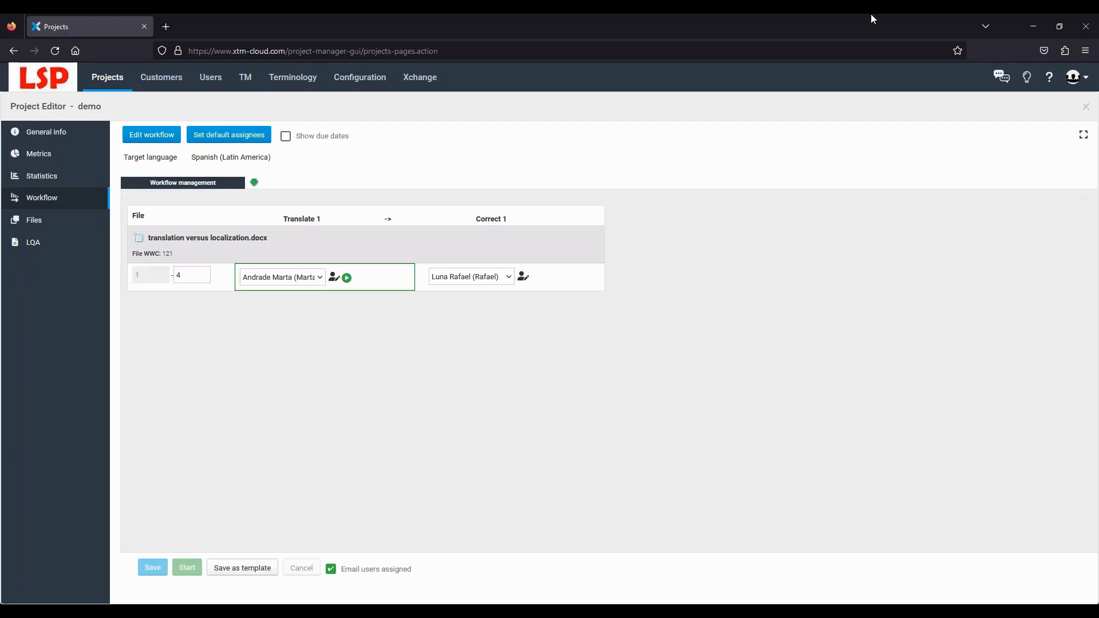
- Log out of the LSP account and sign in to the XTM-5 client company using the saved administrator login
left_click(1069, 81)
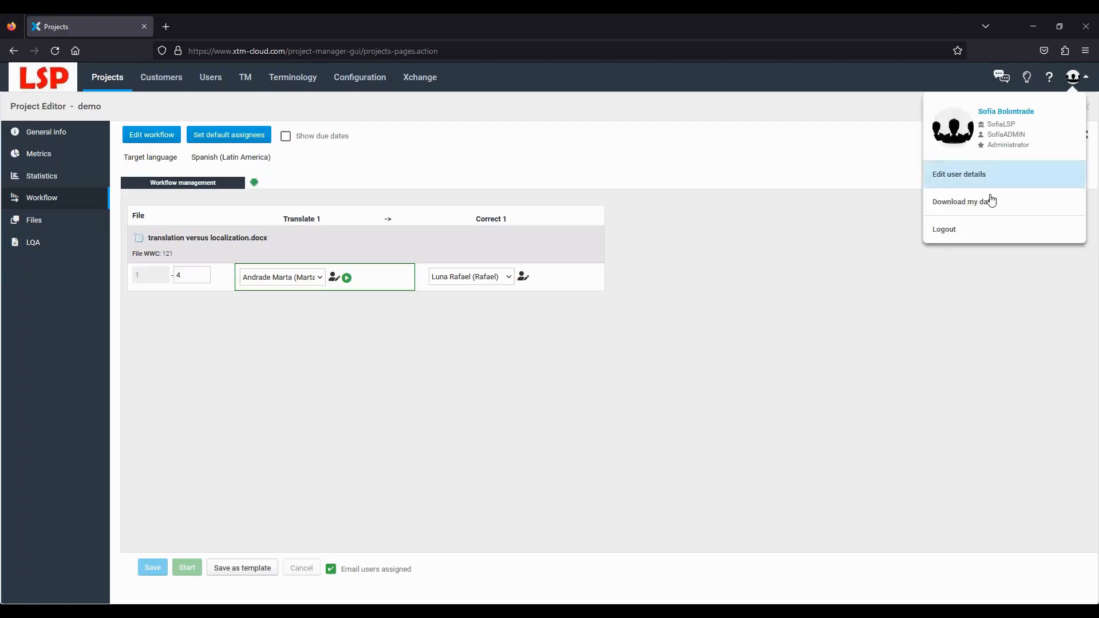
left_click(971, 229)
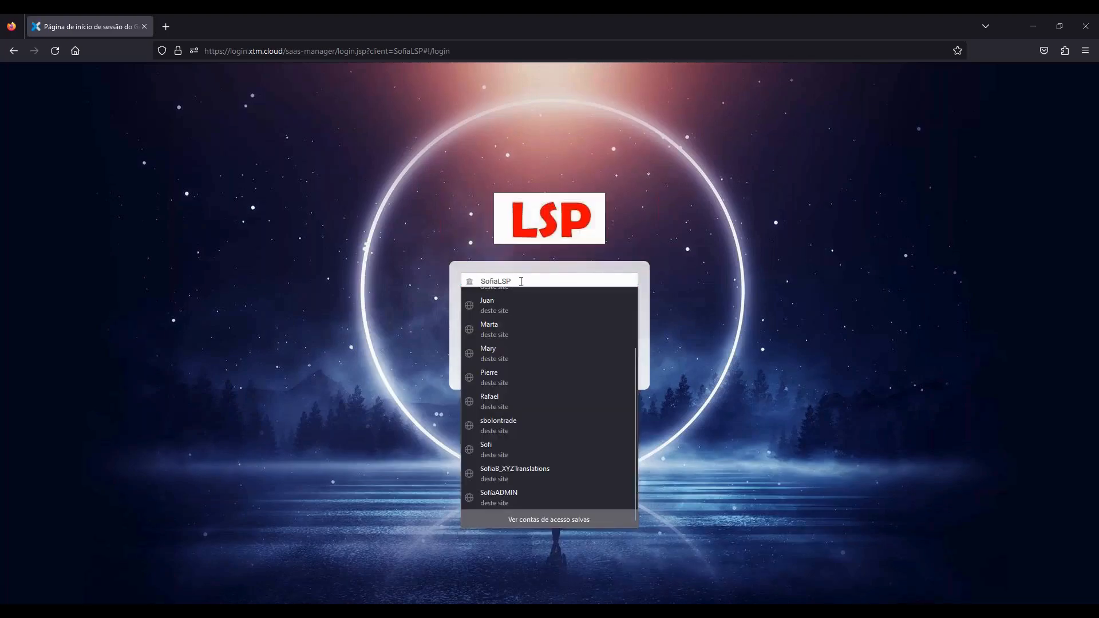
left_click_drag(521, 281, 470, 287)
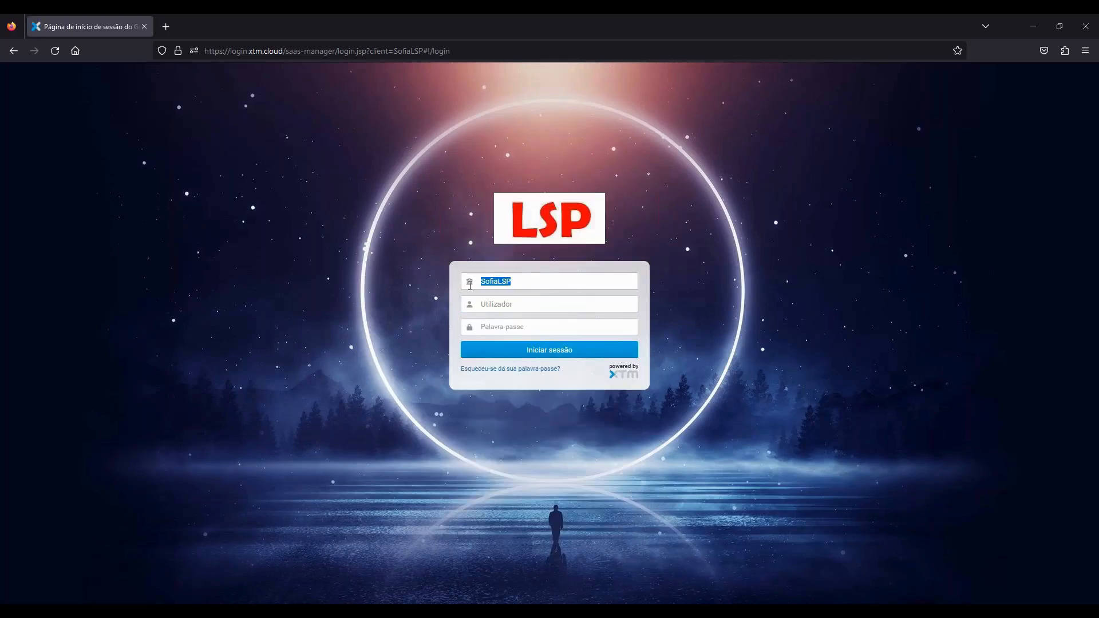
type("x")
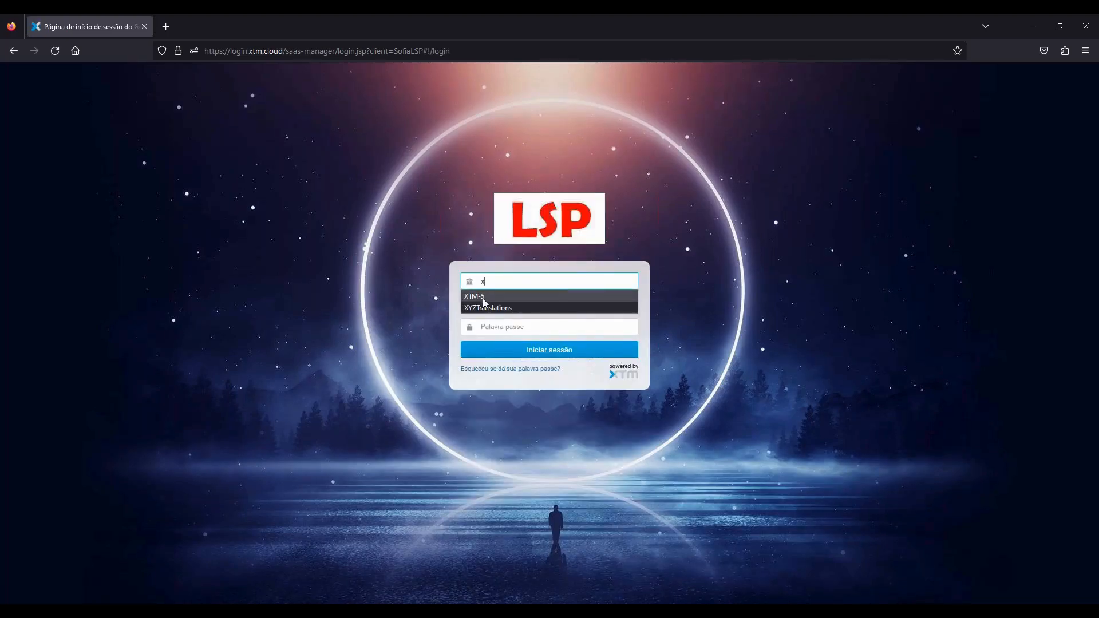
left_click(483, 298)
left_click(493, 305)
left_click(493, 305)
scroll(524, 459, "down", 5)
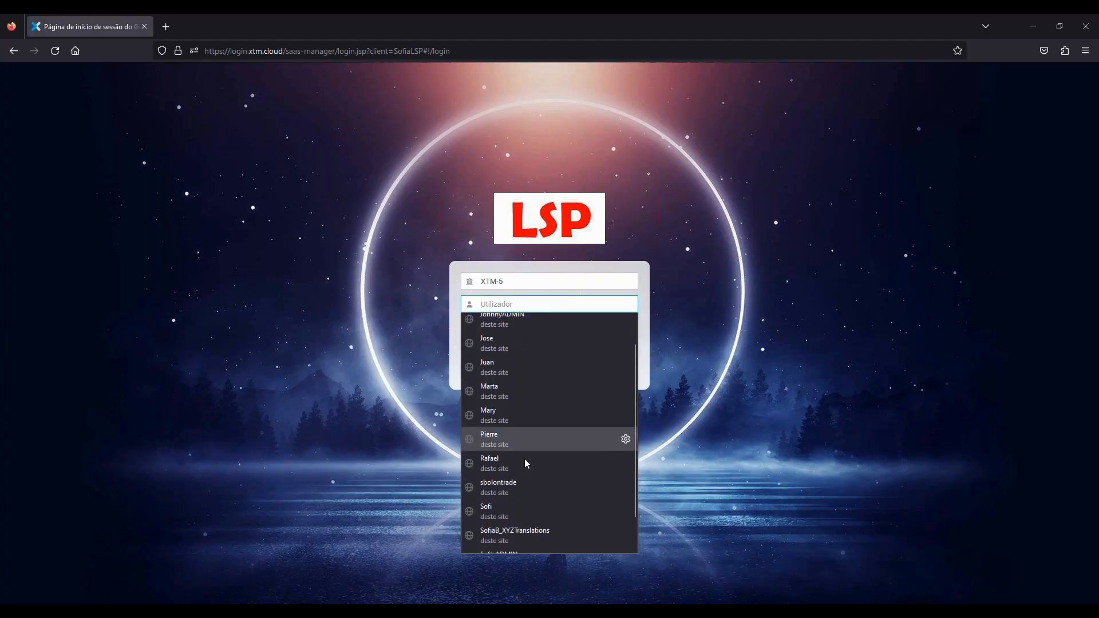
left_click(520, 517)
left_click(524, 350)
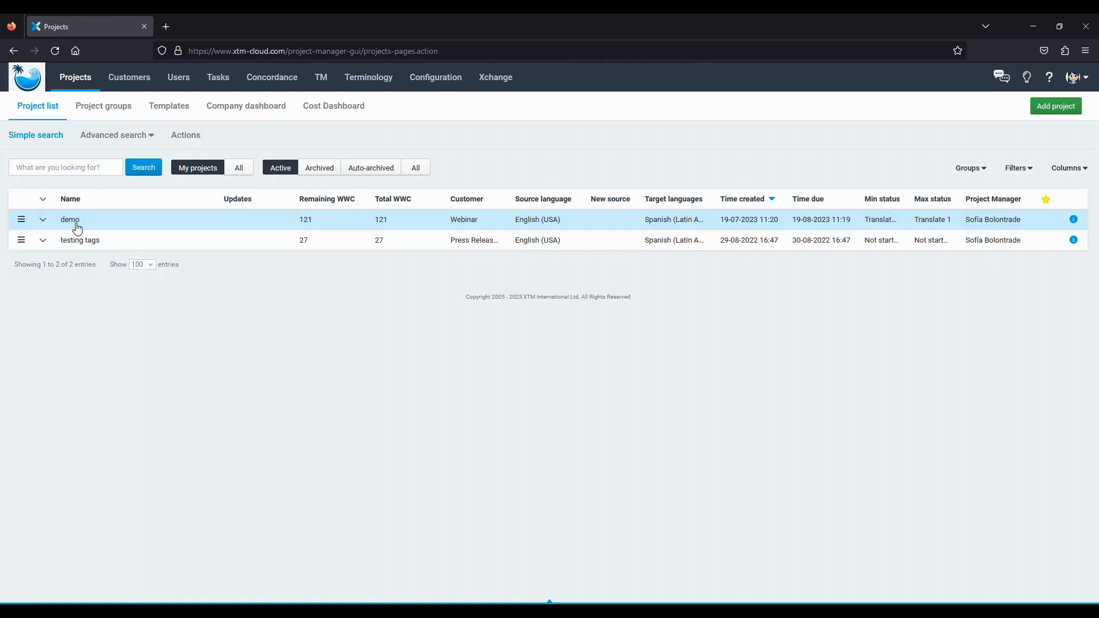
- View demo's workflow, with a subcontractor-created step between SofiaLSP's Translate 1 and JustanotherLSP's Correct 1
left_click(77, 226)
left_click(56, 201)
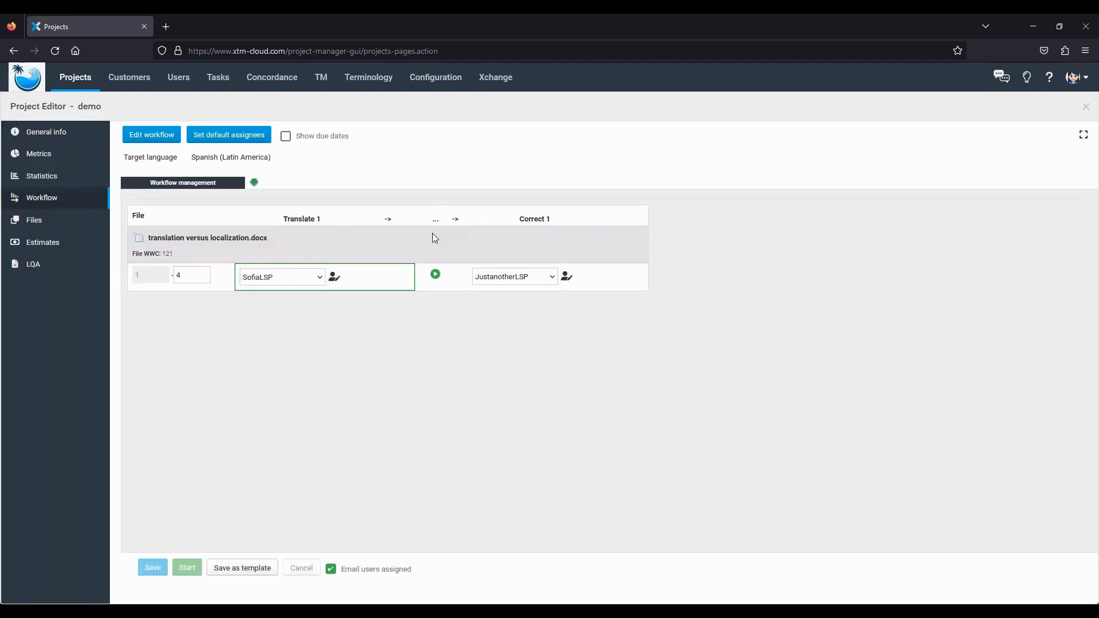
mouse_move(436, 224)
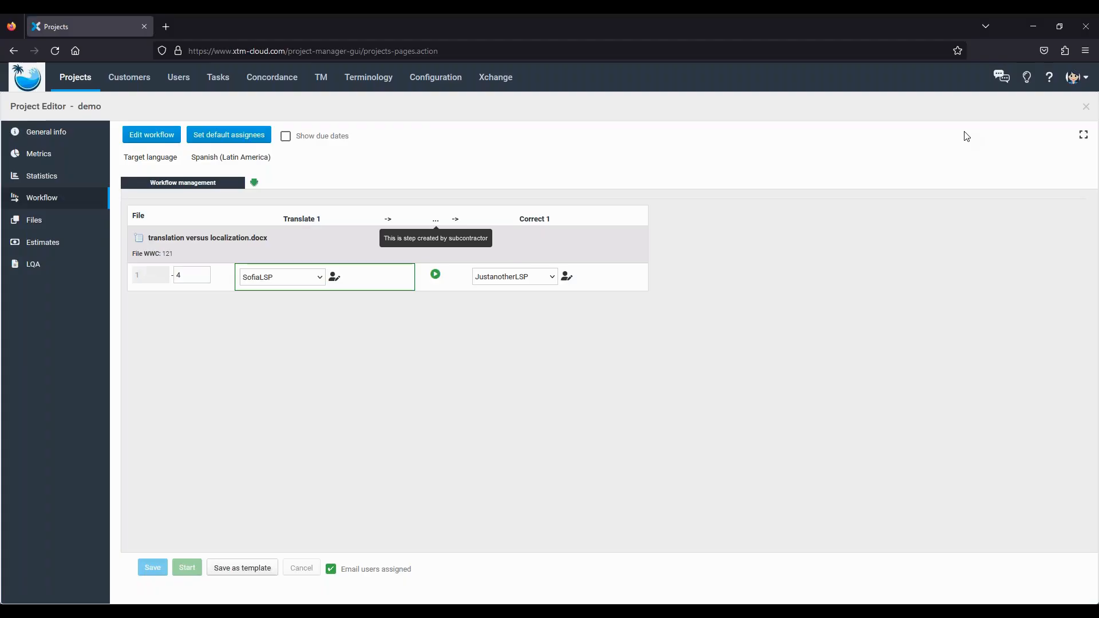
- Sign in to the SofiaLSP client using the translator's saved login and open the demo Translate 1 task
left_click(1070, 84)
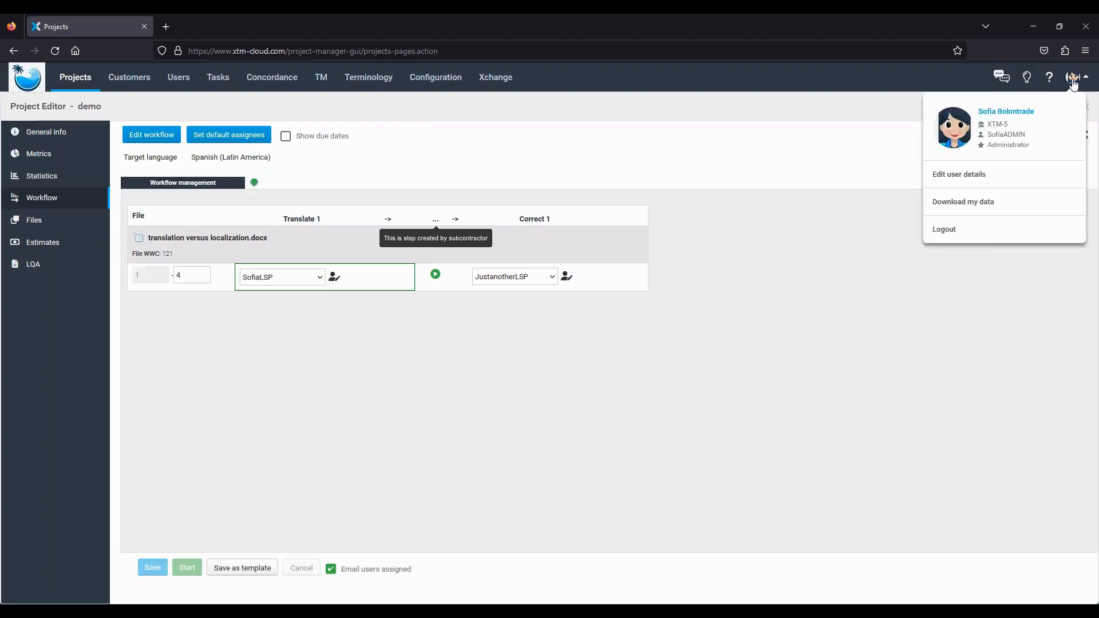
left_click(939, 228)
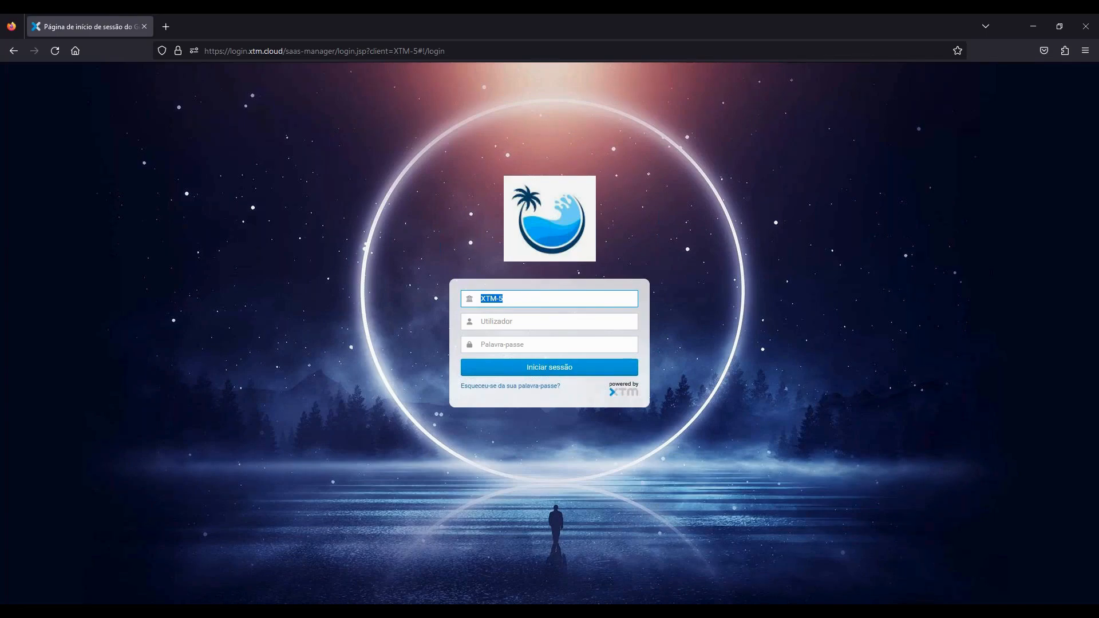
type("S")
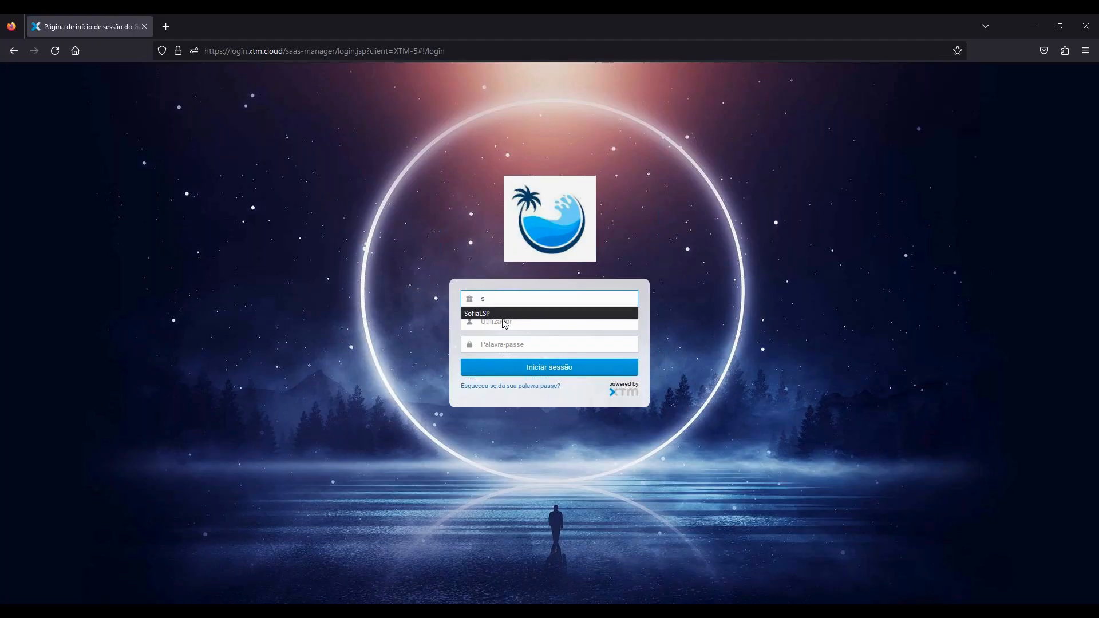
left_click(503, 314)
left_click(500, 316)
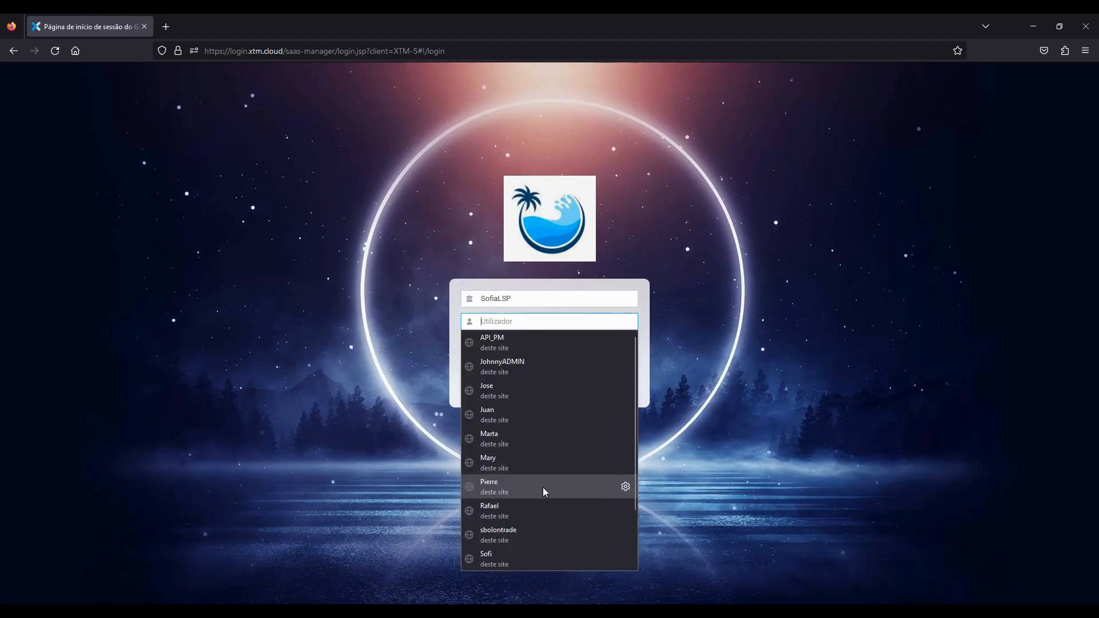
left_click(508, 438)
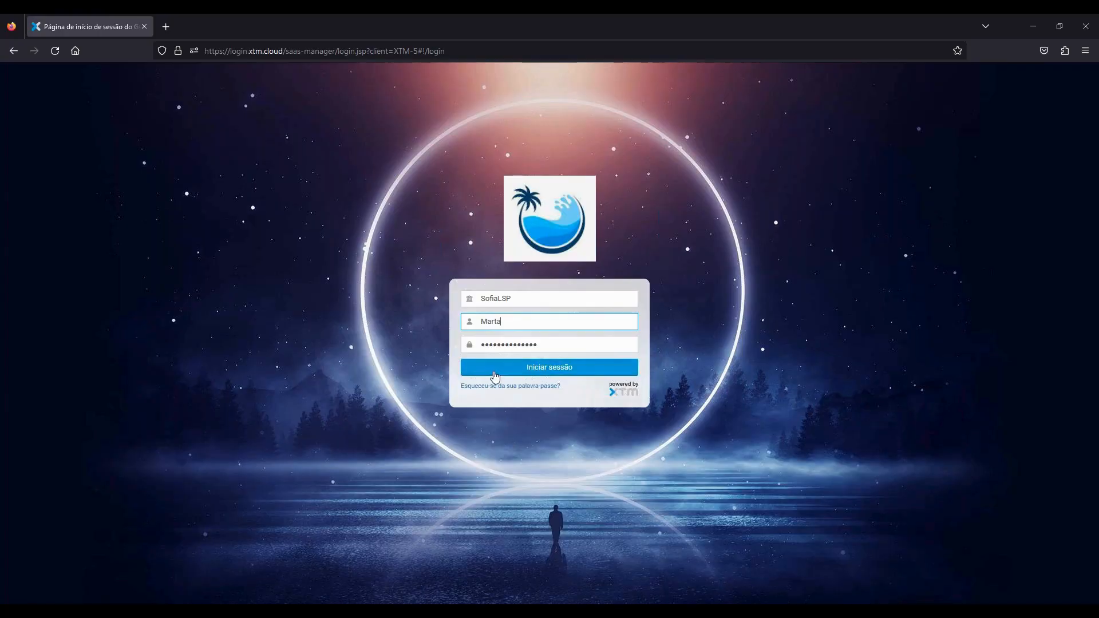
left_click(505, 369)
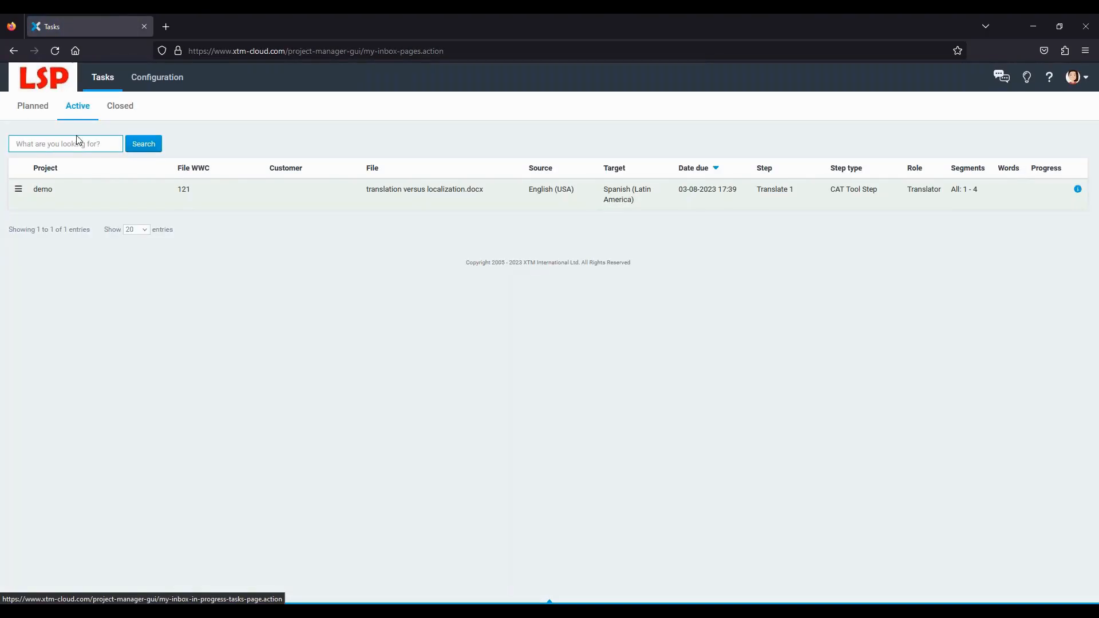
left_click(41, 192)
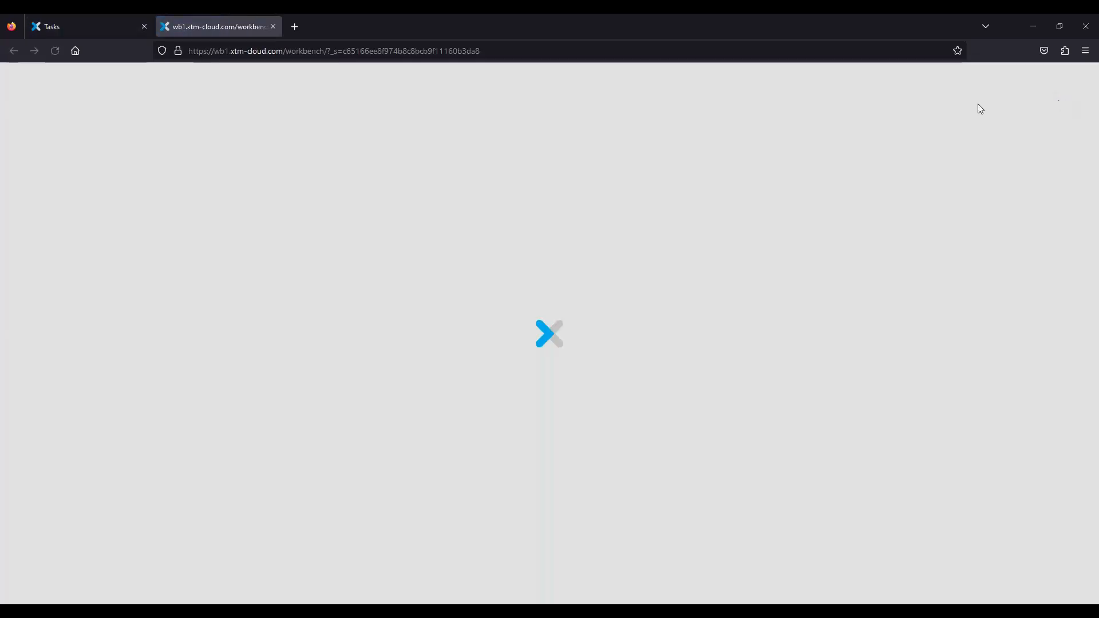
- Check which account is signed in from the active tasks list, then return to the translation editor
left_click(77, 27)
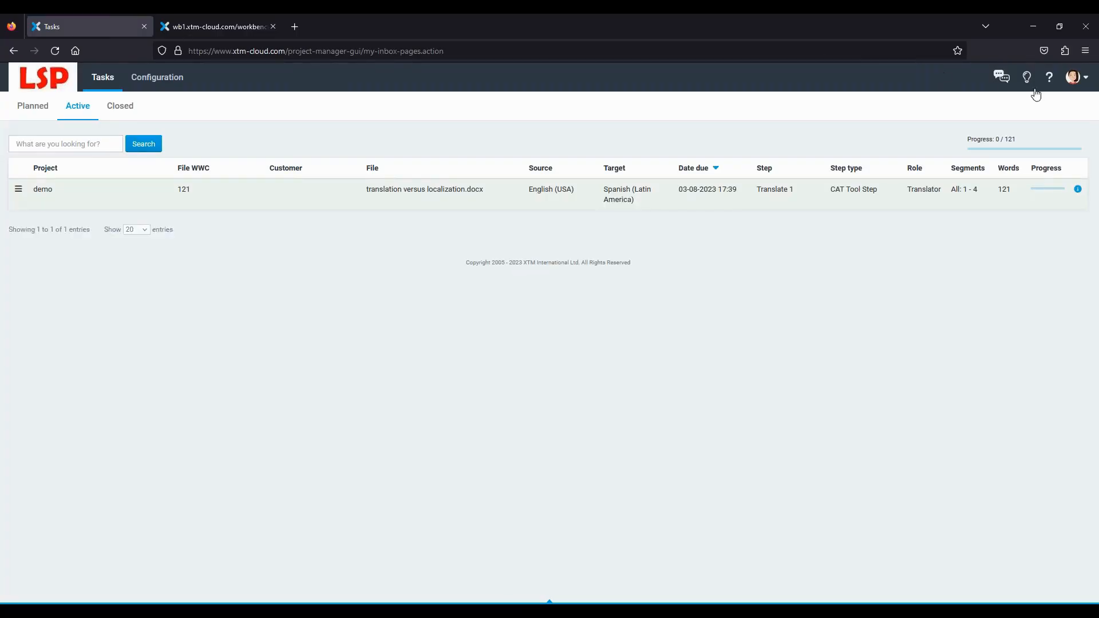
left_click(1074, 81)
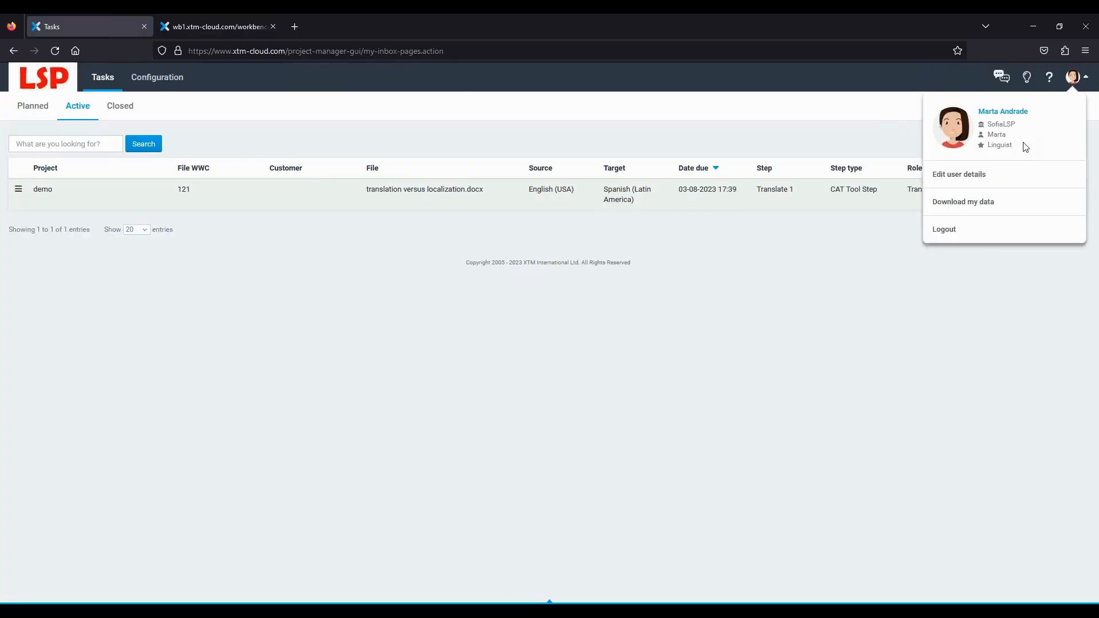
left_click(194, 29)
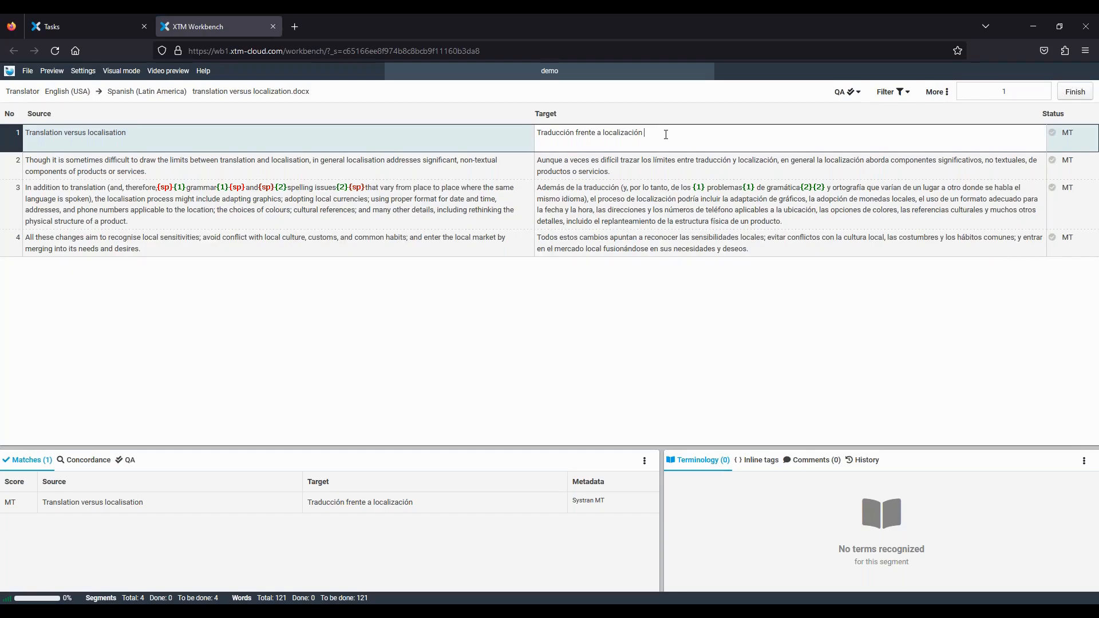
- Complete segment 1's target as 'Traducción frente a localización test' and confirm all segments
type("est")
key("ctrl+Return")
key("ctrl+Return")
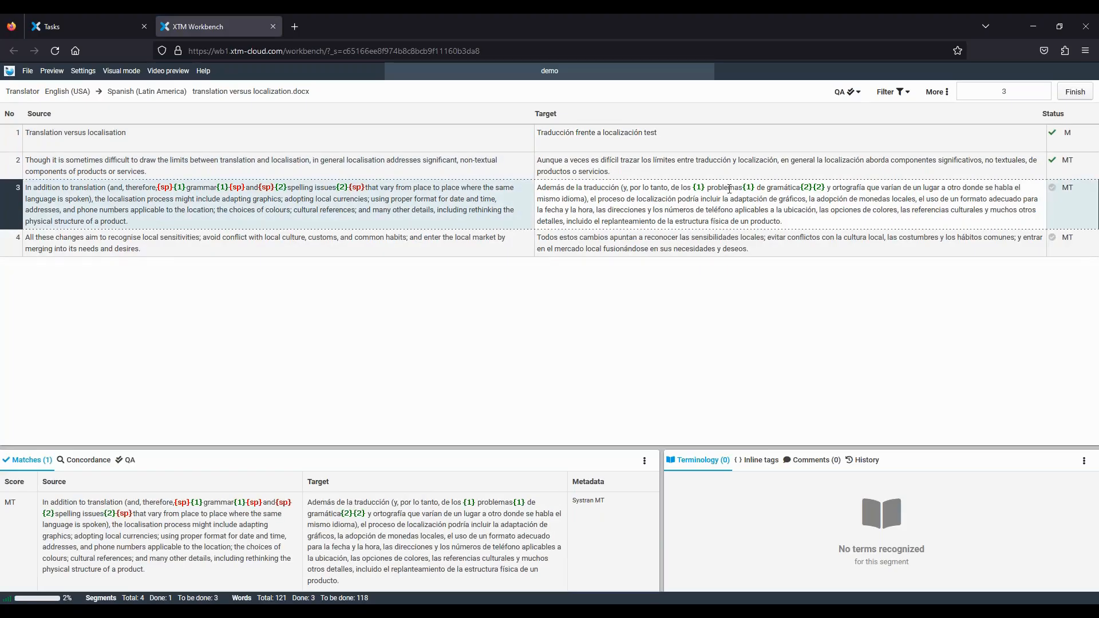
key("ctrl+Return")
key("ctrl+Return")
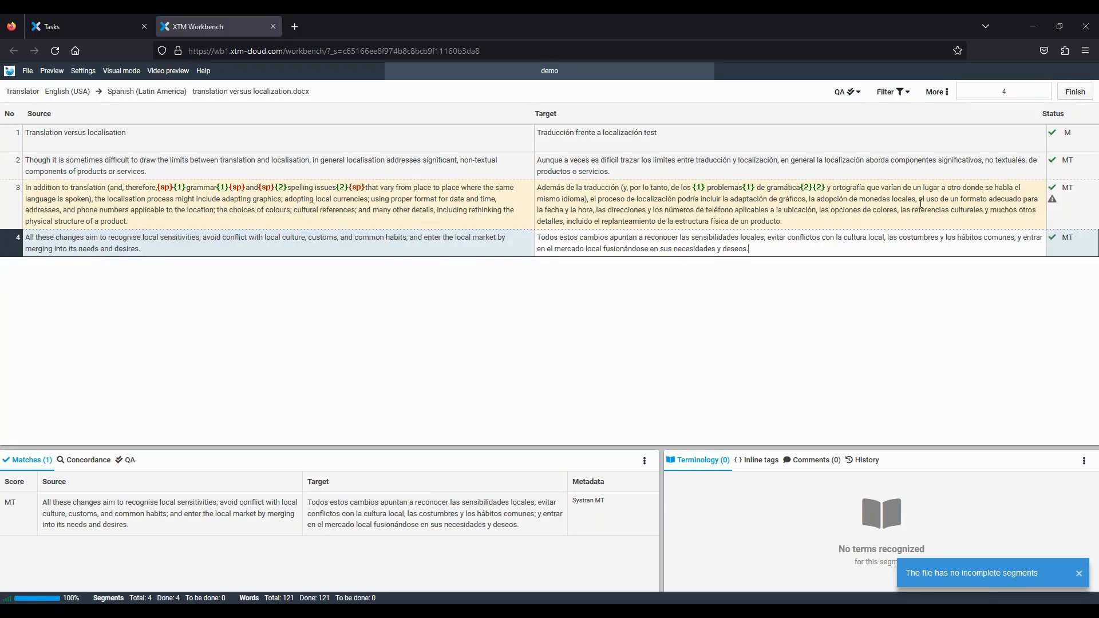
- Finish the translation task and confirm it in the Confirmation dialog
left_click(1066, 99)
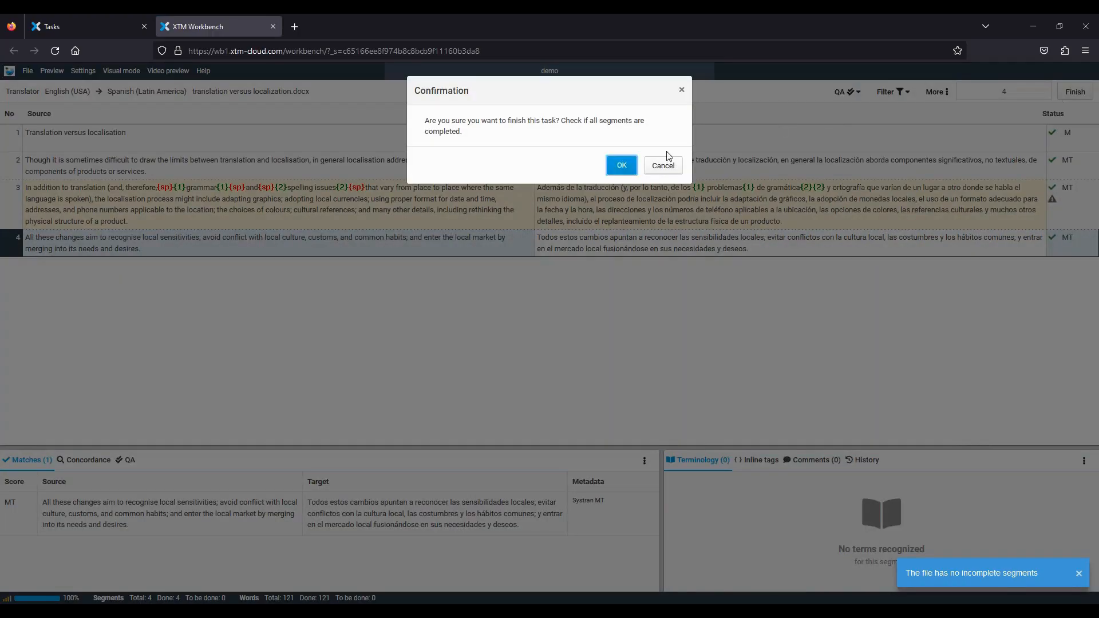
left_click(620, 168)
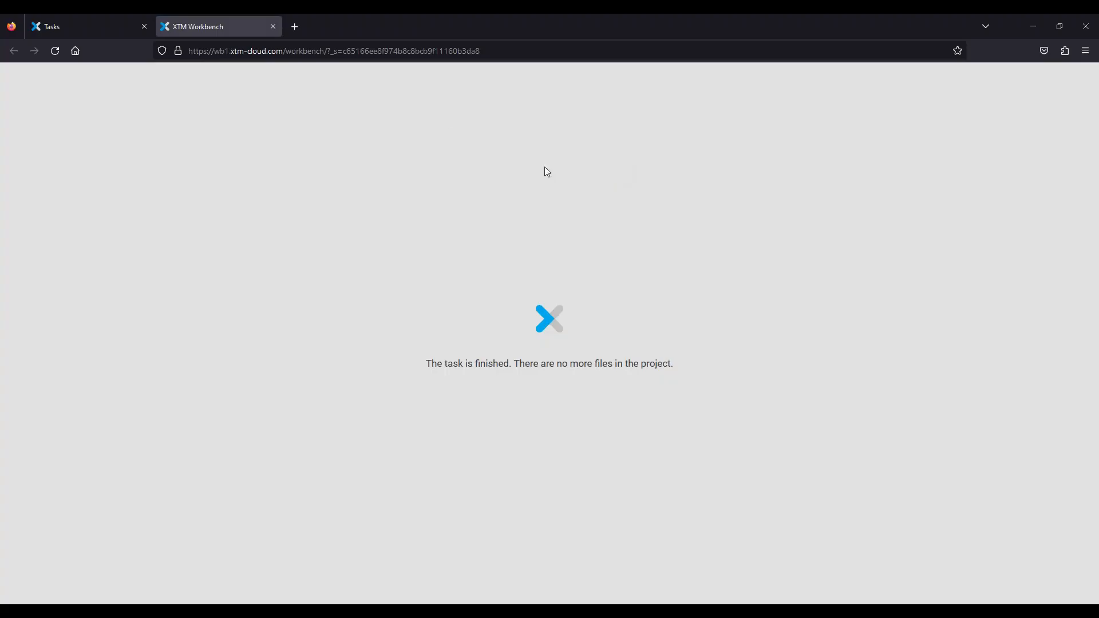
- Close the finished editor, sign out of the translator account and sign in with the corrector's saved login
left_click(274, 26)
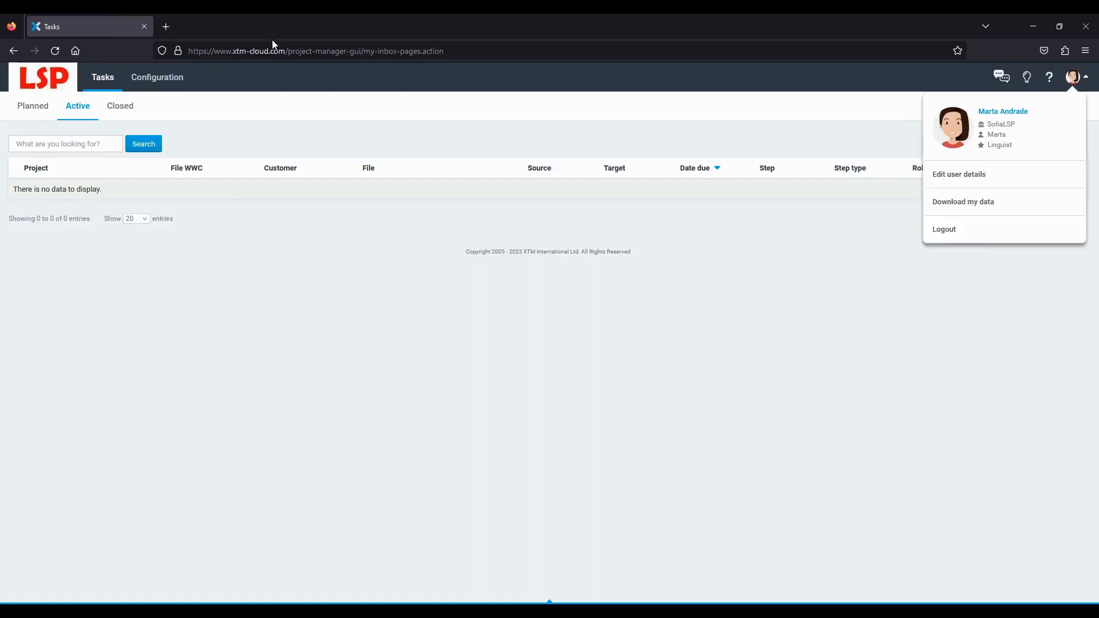
left_click(954, 232)
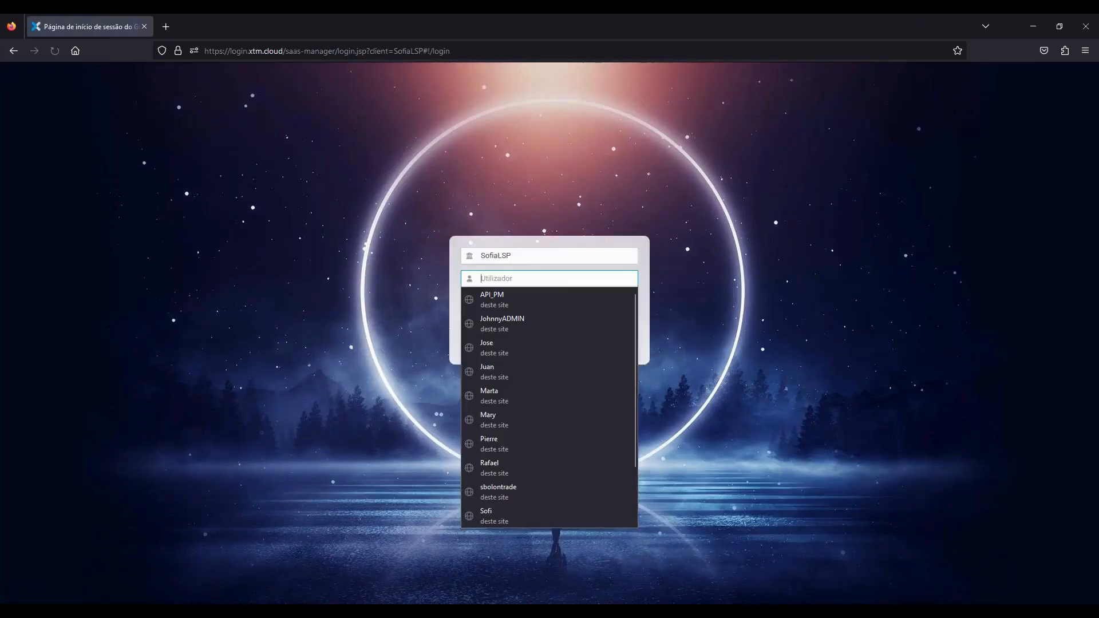
left_click(536, 307)
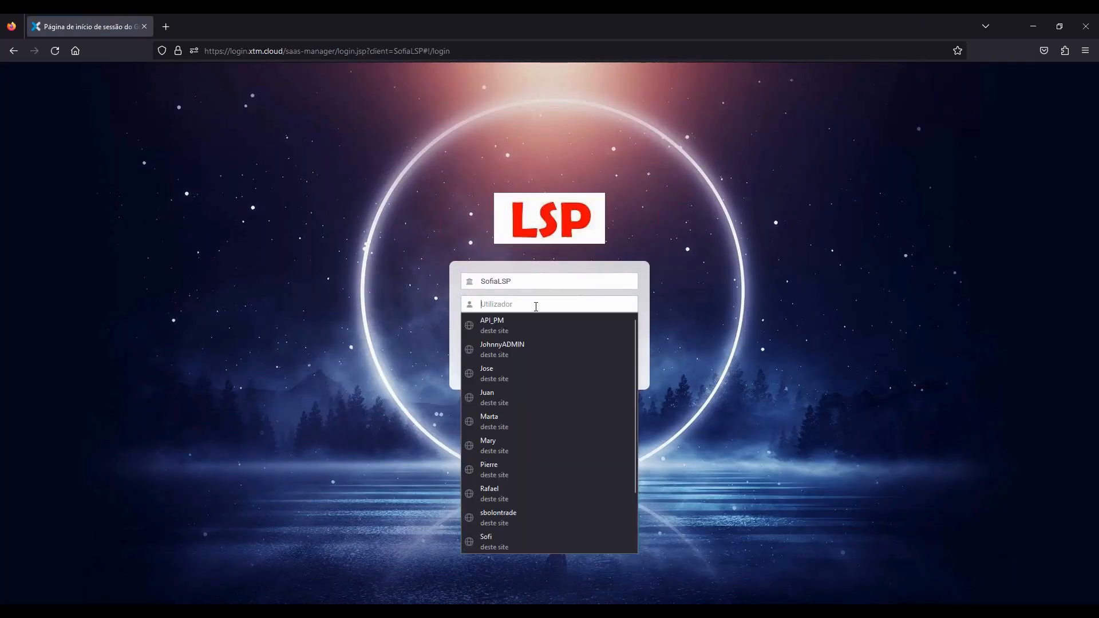
scroll(561, 447, "down", 3)
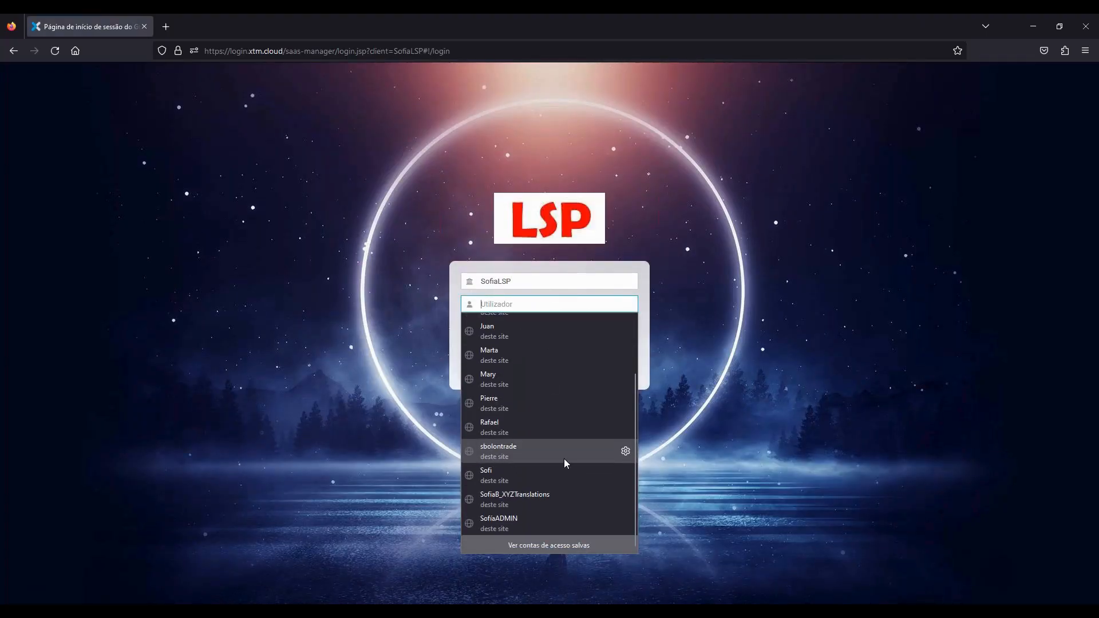
left_click(527, 430)
left_click(504, 351)
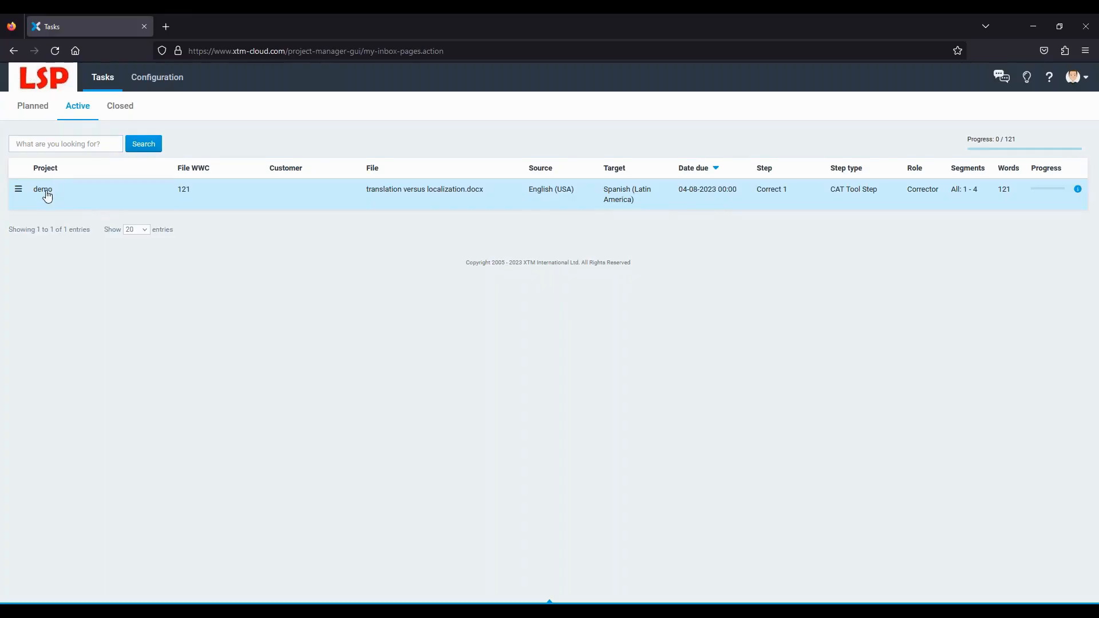
- Open the demo Correct task, append 'test' to segment 1, confirm all four segments and finish
left_click(43, 190)
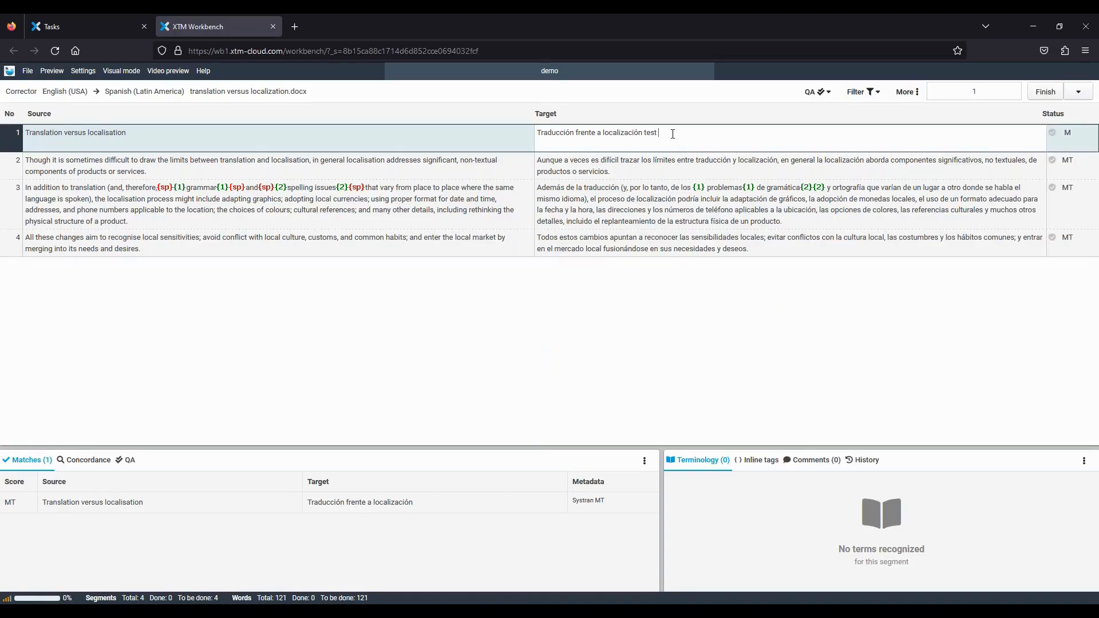
type("test")
key("ctrl+Return")
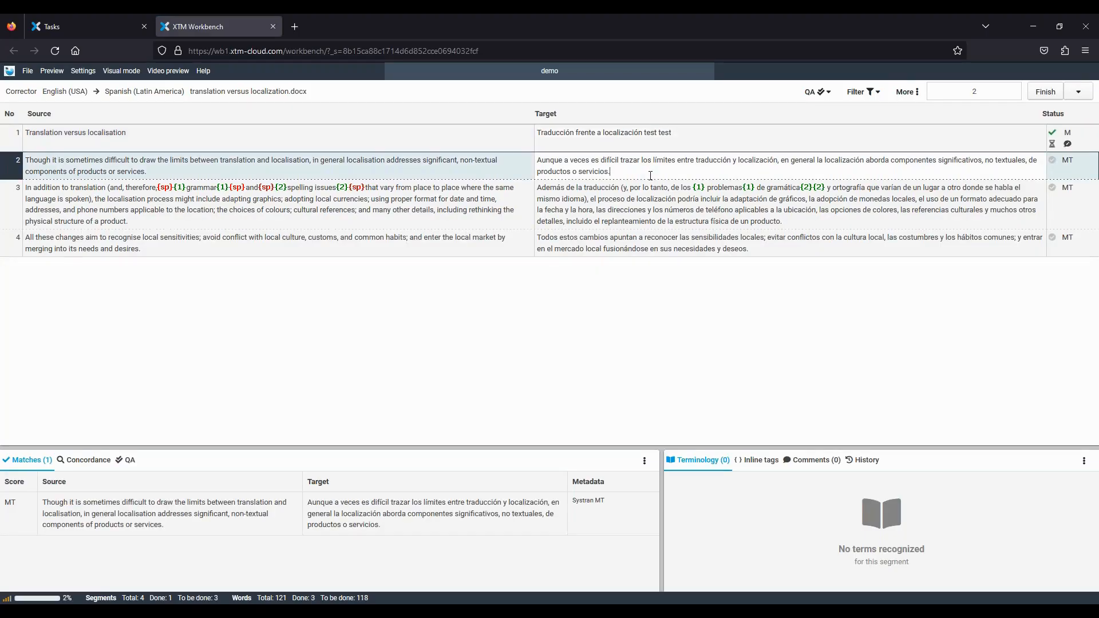
key("ctrl+Return")
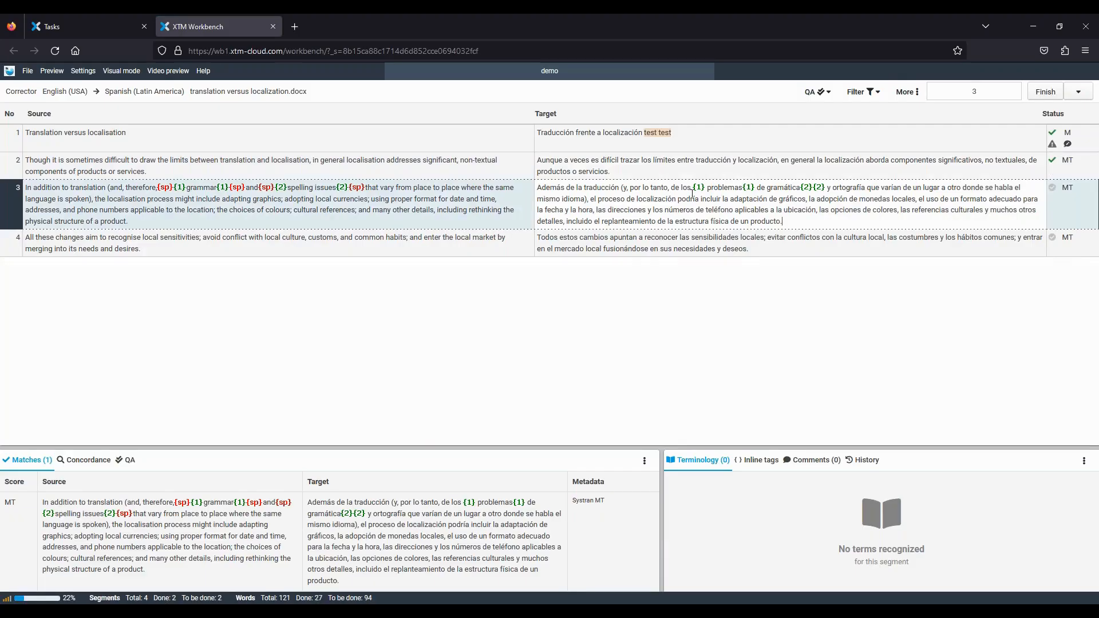
key("ctrl+Return")
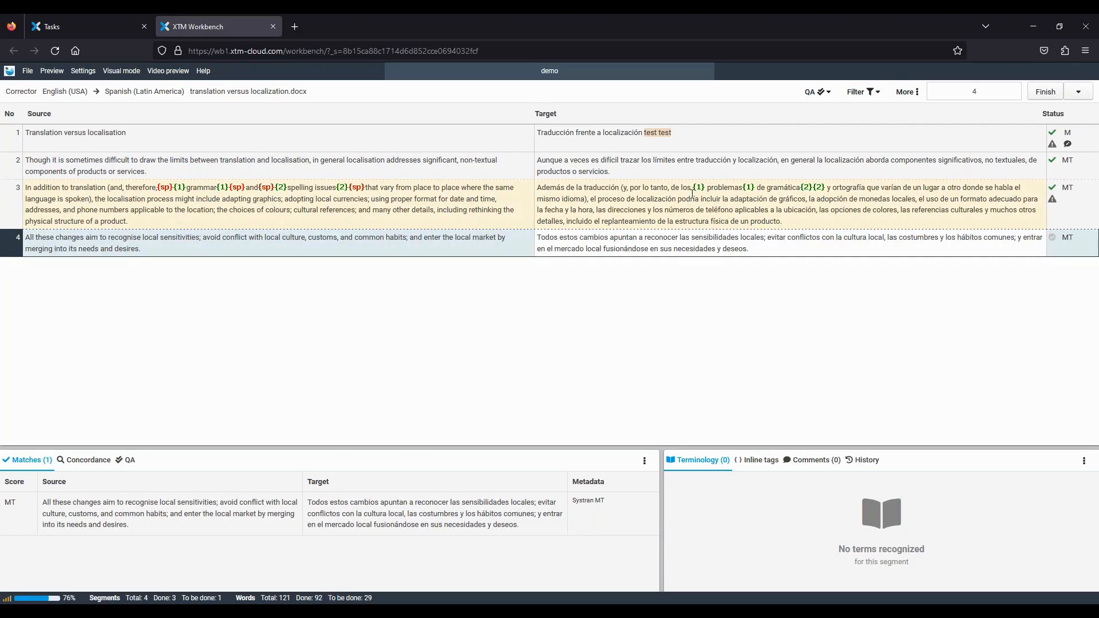
key("ctrl+Return")
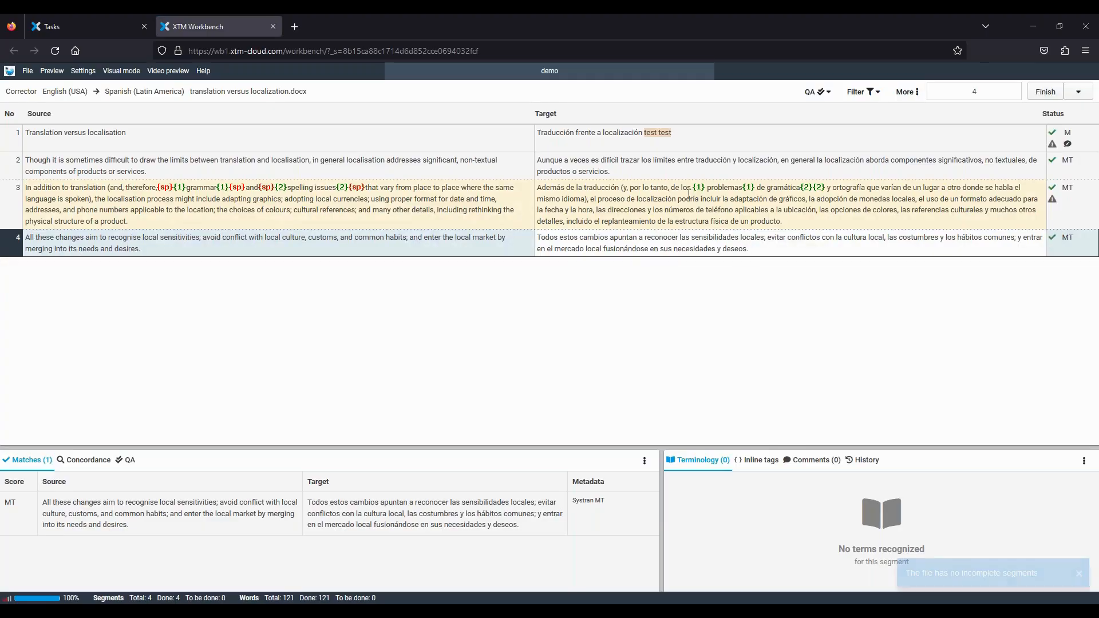
left_click(1045, 92)
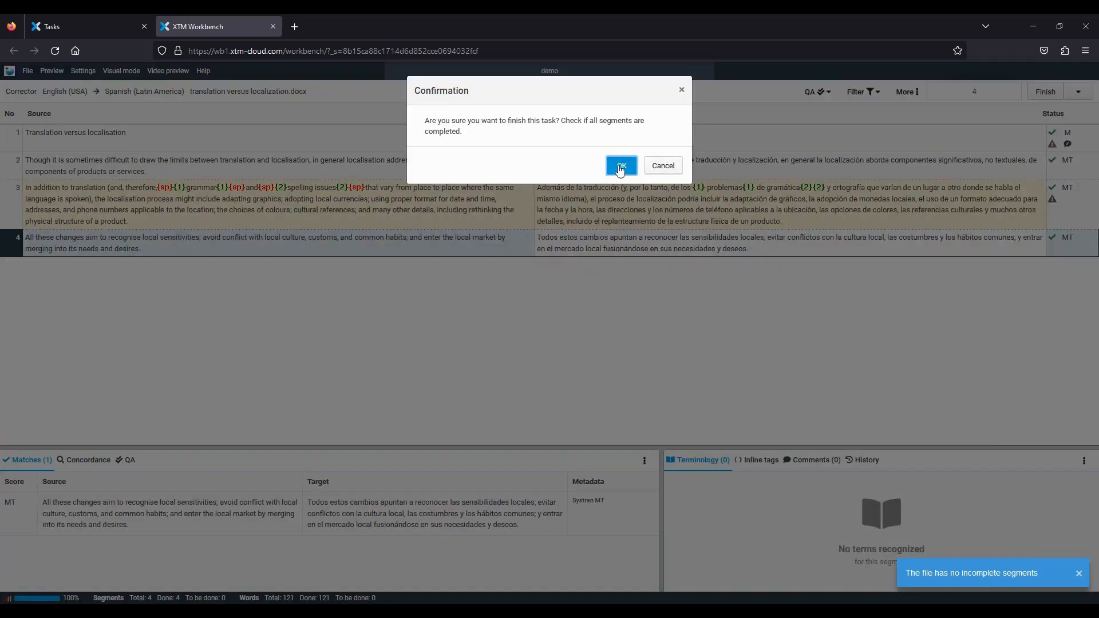
left_click(620, 163)
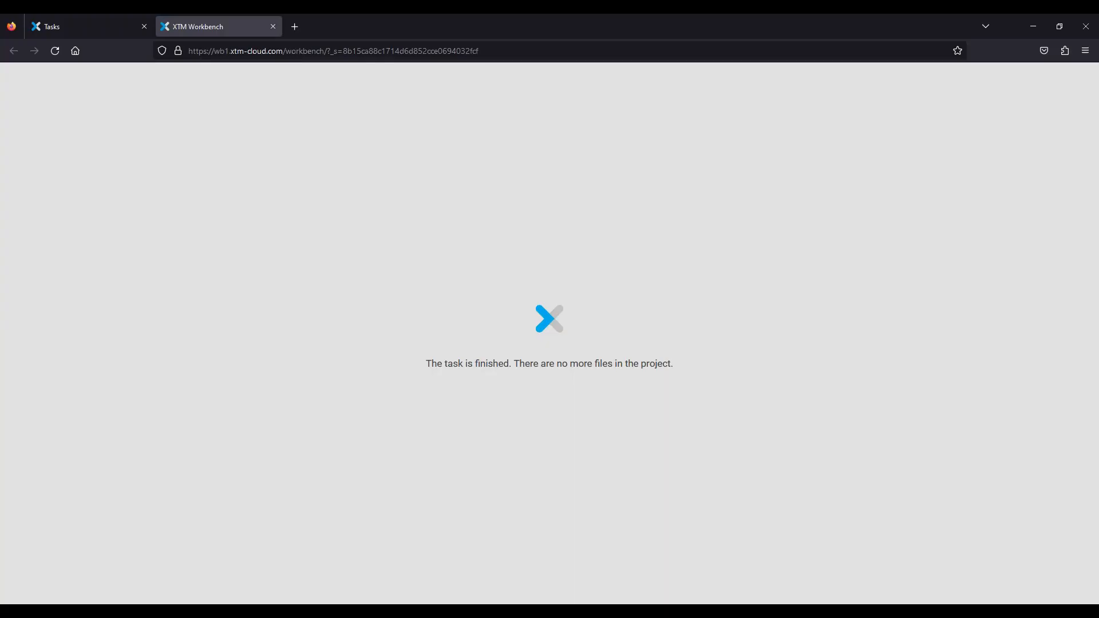
- Close the finished Workbench tab and log out of the corrector account
left_click(272, 27)
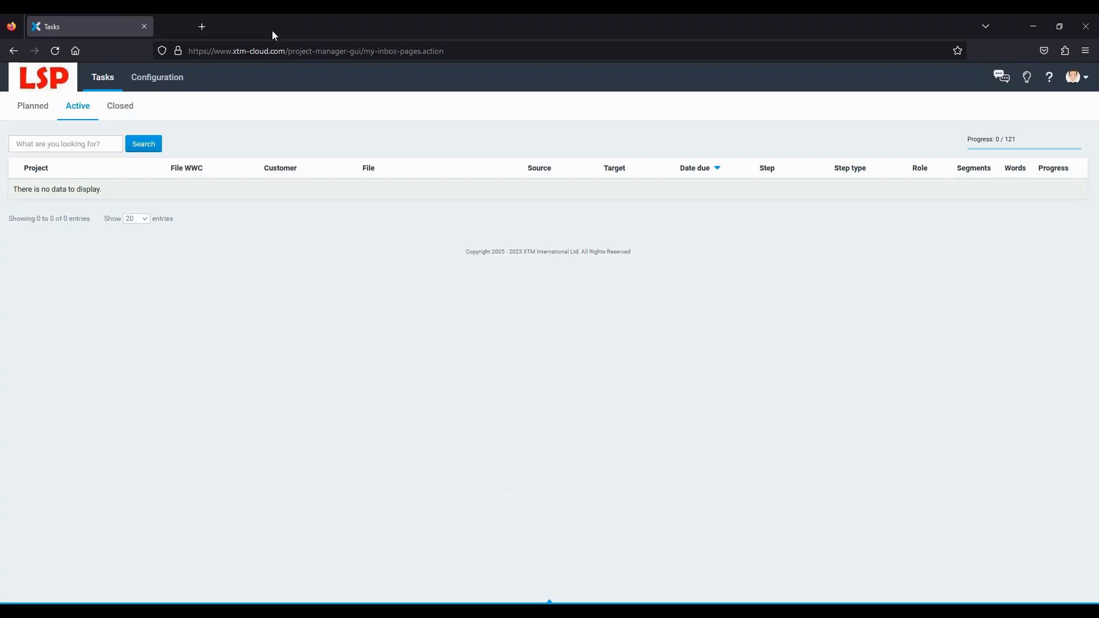
left_click(1074, 81)
left_click(948, 232)
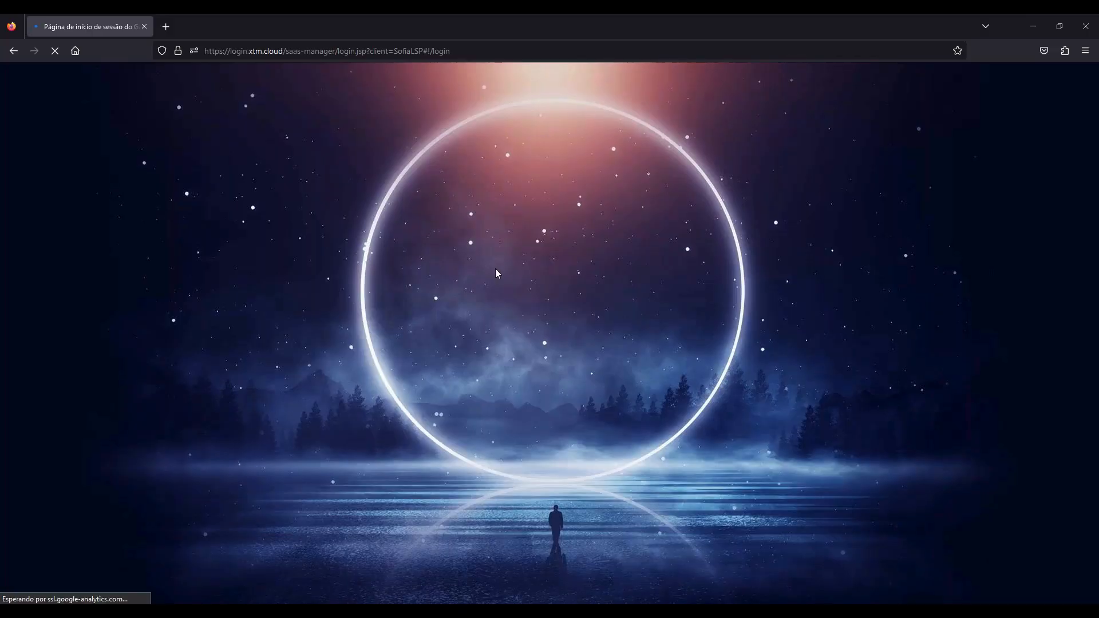
- Choose the suggested client company and the saved administrator login, then sign in
double_click(474, 285)
type("X")
left_click(489, 306)
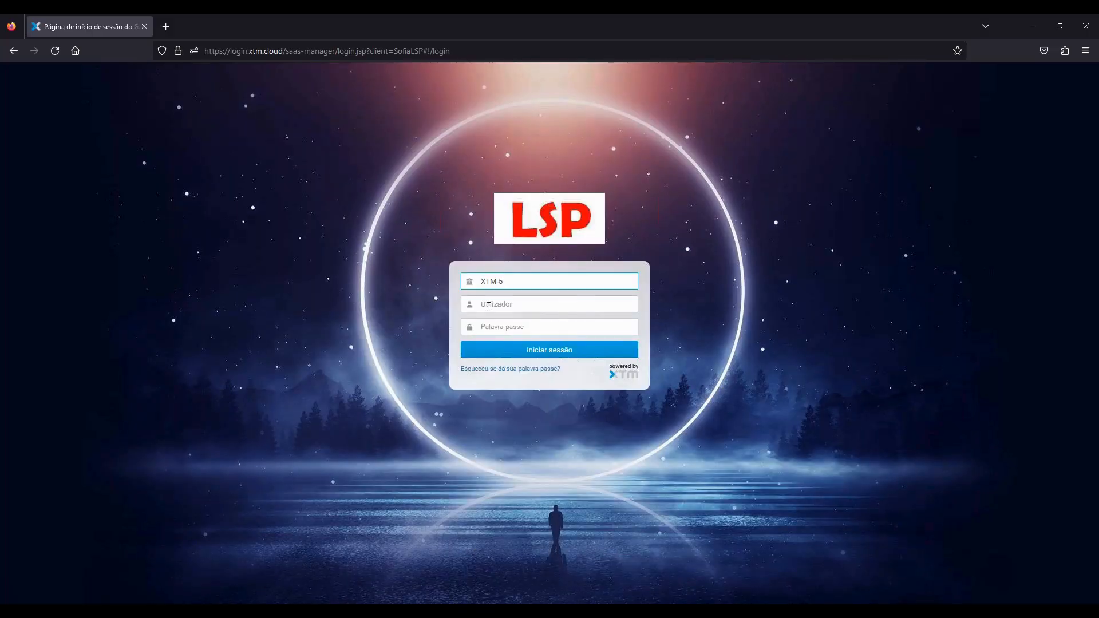
left_click(489, 307)
left_click_drag(508, 281, 471, 282)
type("S")
left_click(492, 299)
left_click(497, 302)
scroll(521, 431, "down", 3)
left_click(521, 517)
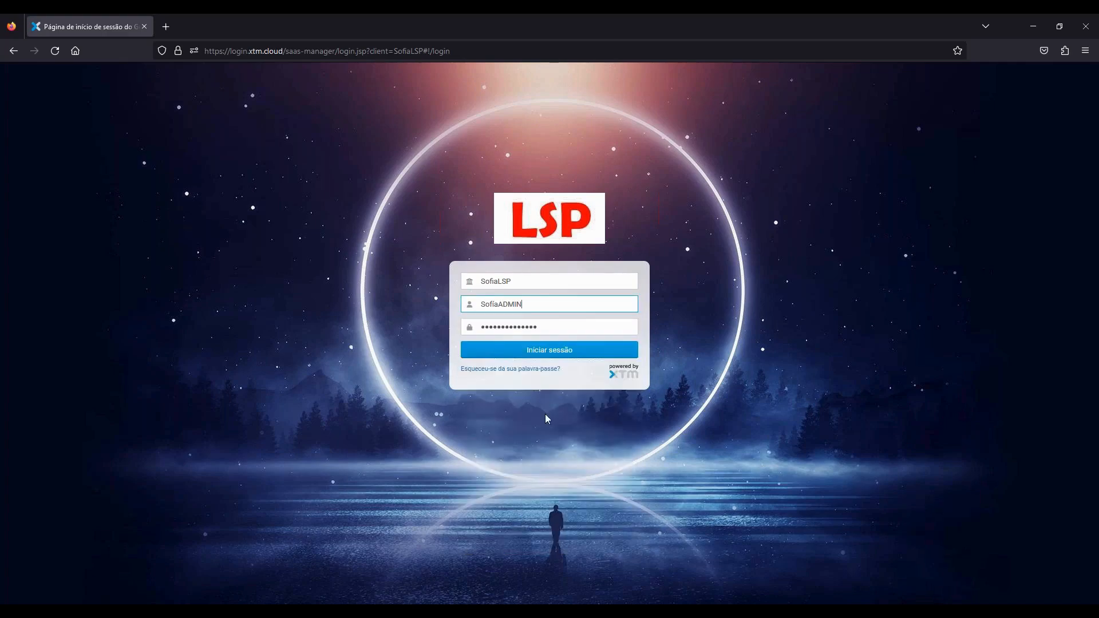
left_click(551, 351)
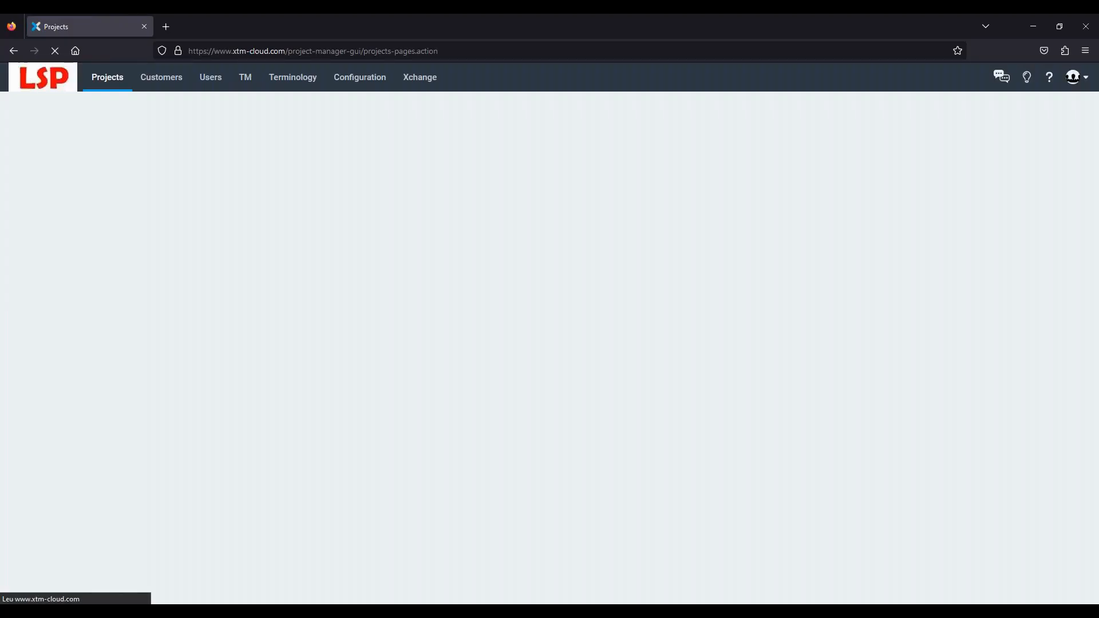
- Check demo's per-step progress under Metrics > Progress, then open its Statistics per user and step
left_click(68, 223)
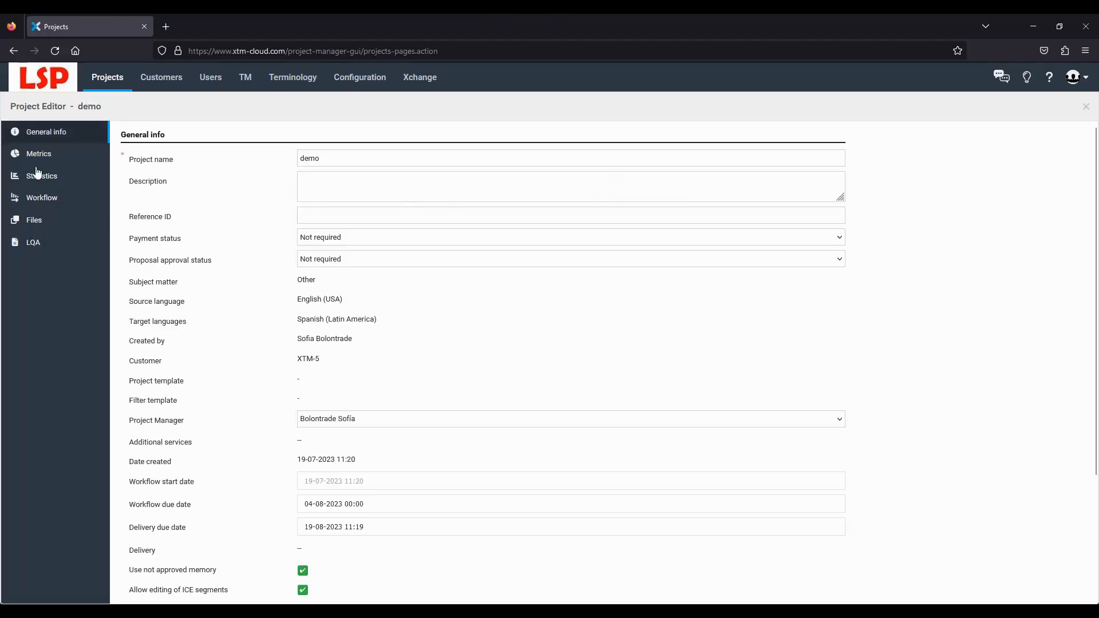
left_click(38, 155)
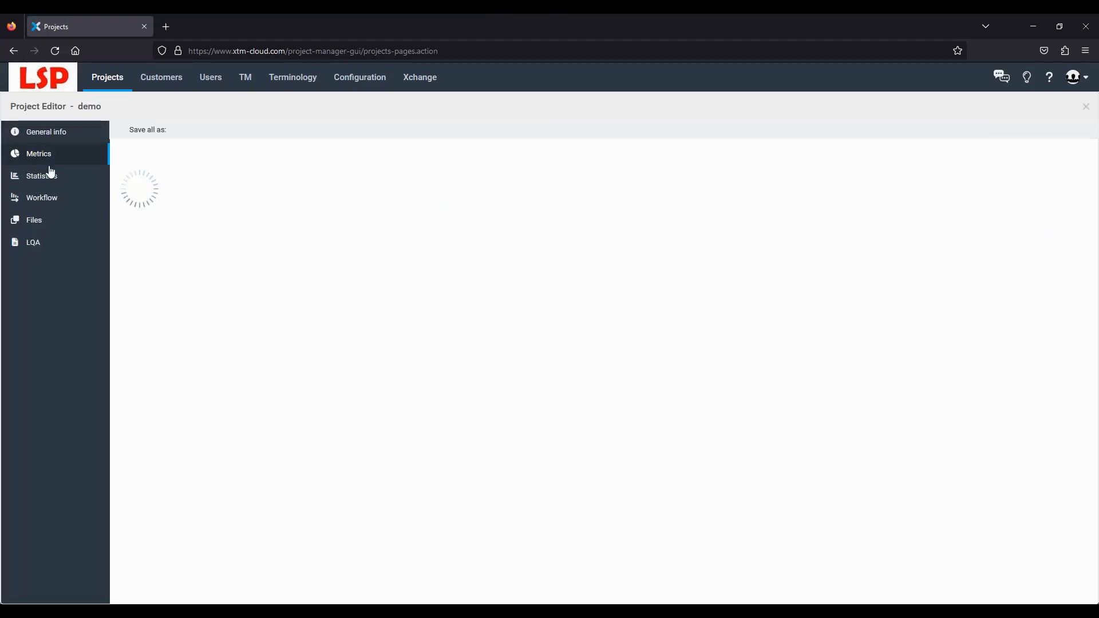
left_click(172, 163)
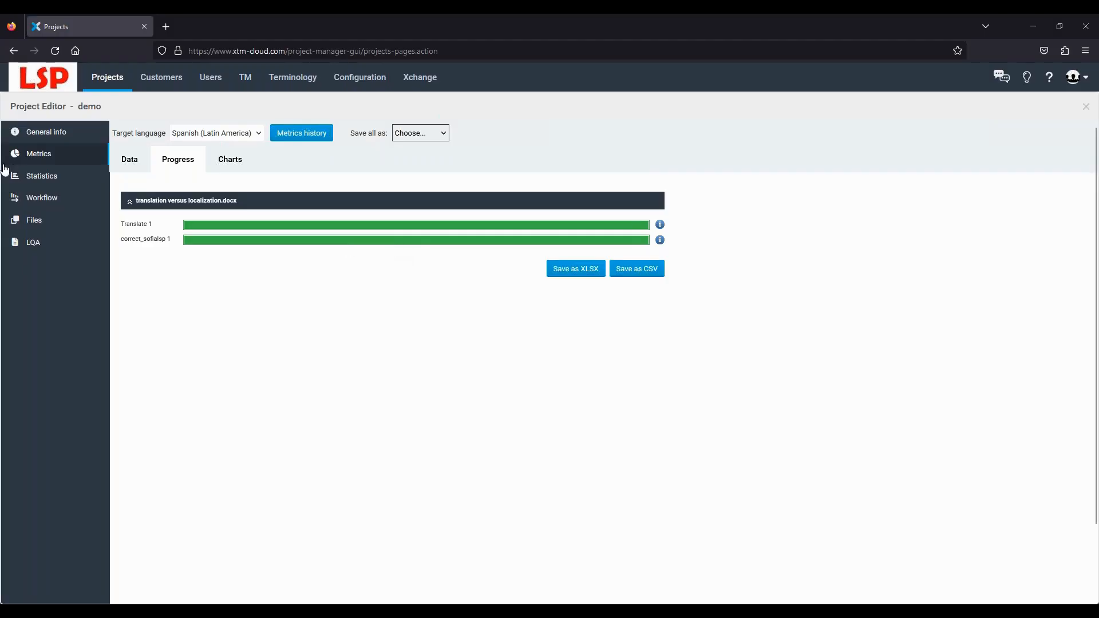
left_click(40, 179)
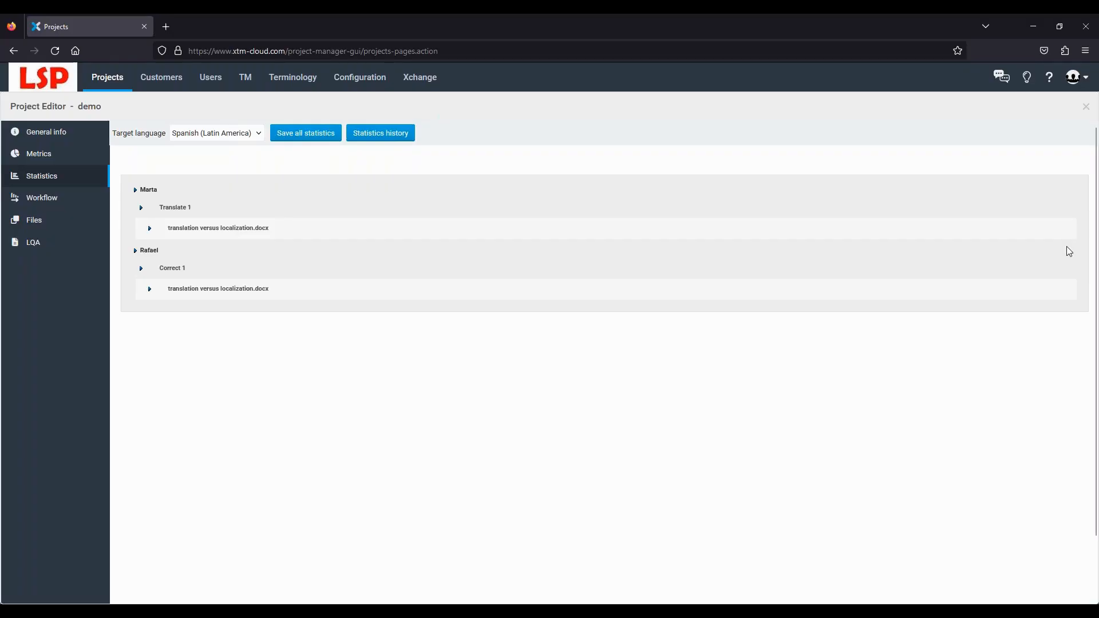
- Log out and sign in to the JustanotherLSP client using the saved administrator login
left_click(1078, 80)
left_click(969, 233)
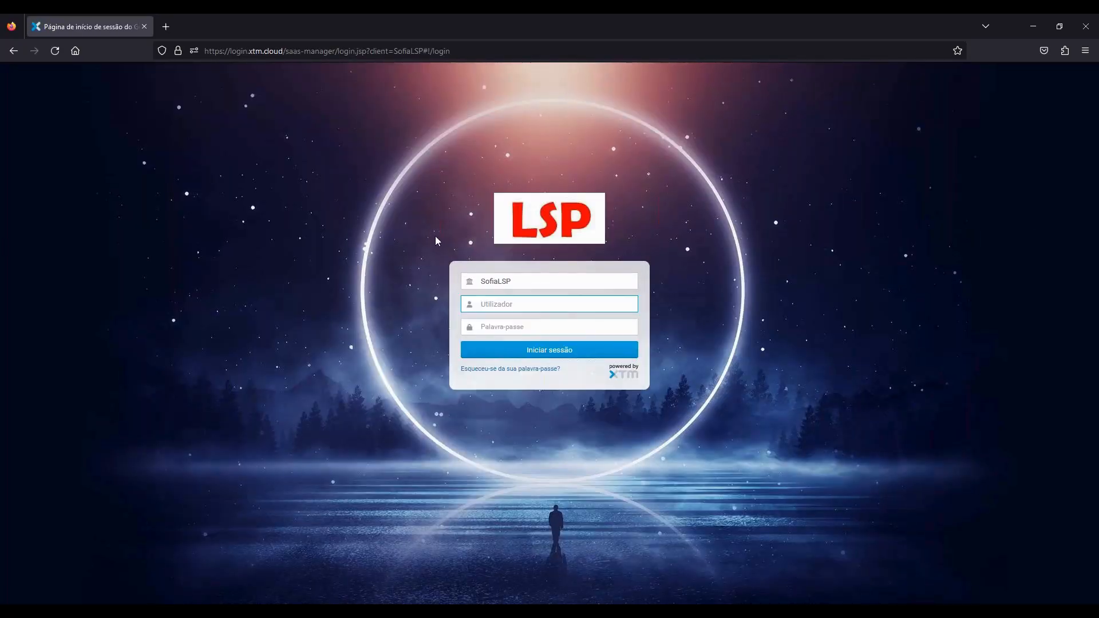
left_click_drag(512, 282, 478, 283)
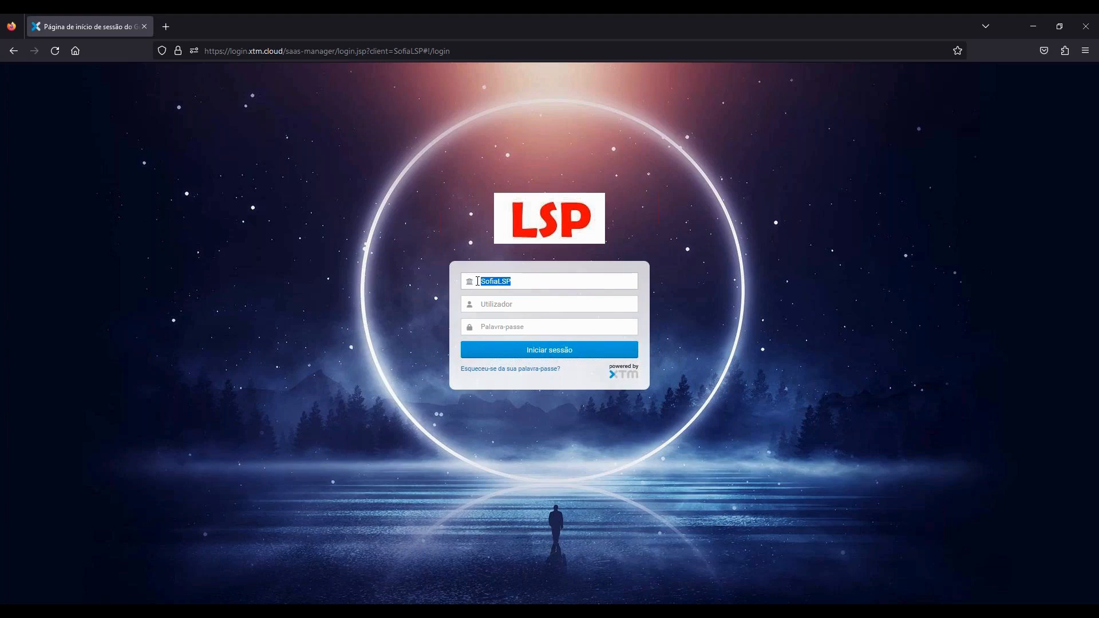
key("BackSpace")
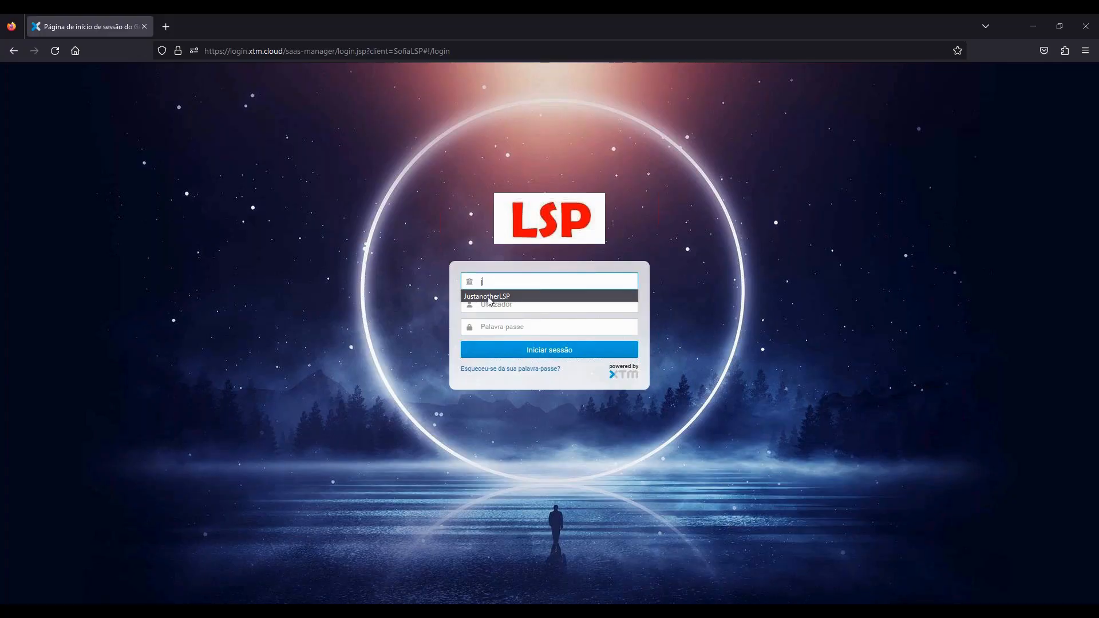
left_click(488, 297)
left_click(498, 304)
scroll(535, 449, "down", 2)
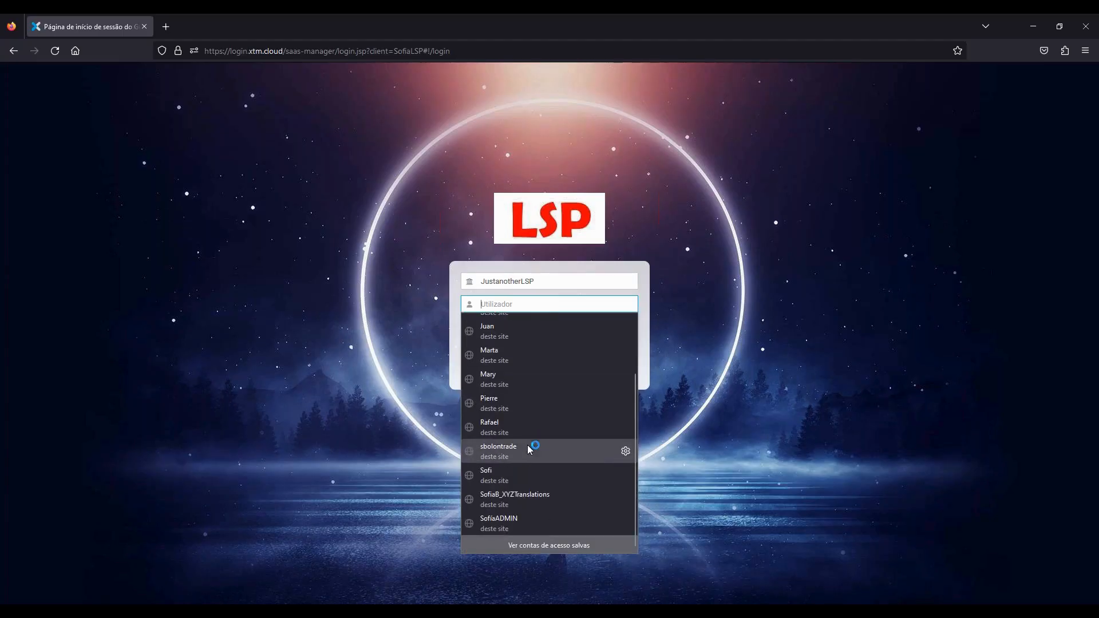
left_click(535, 518)
left_click(523, 351)
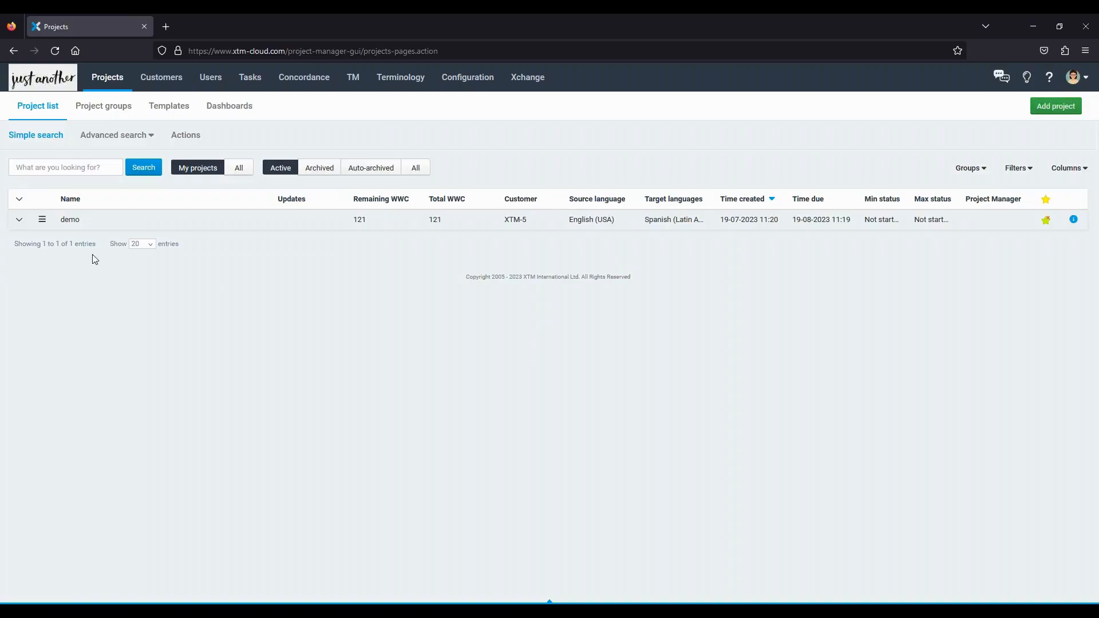
- In demo's workflow, assign the administrator to Correct 1, save, and start the step
left_click(69, 222)
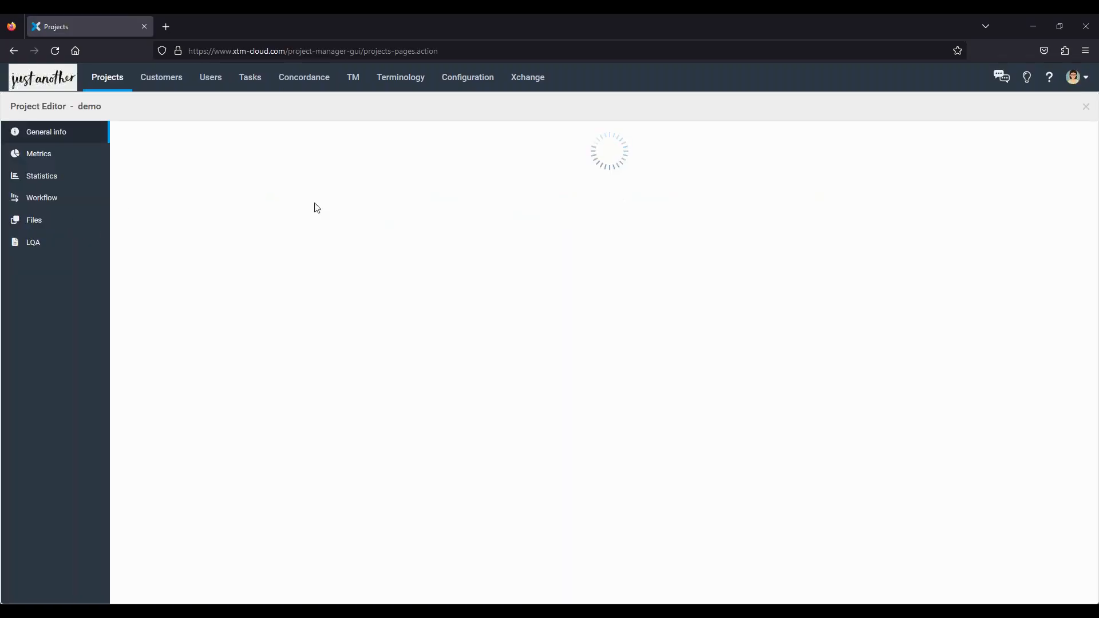
left_click(38, 200)
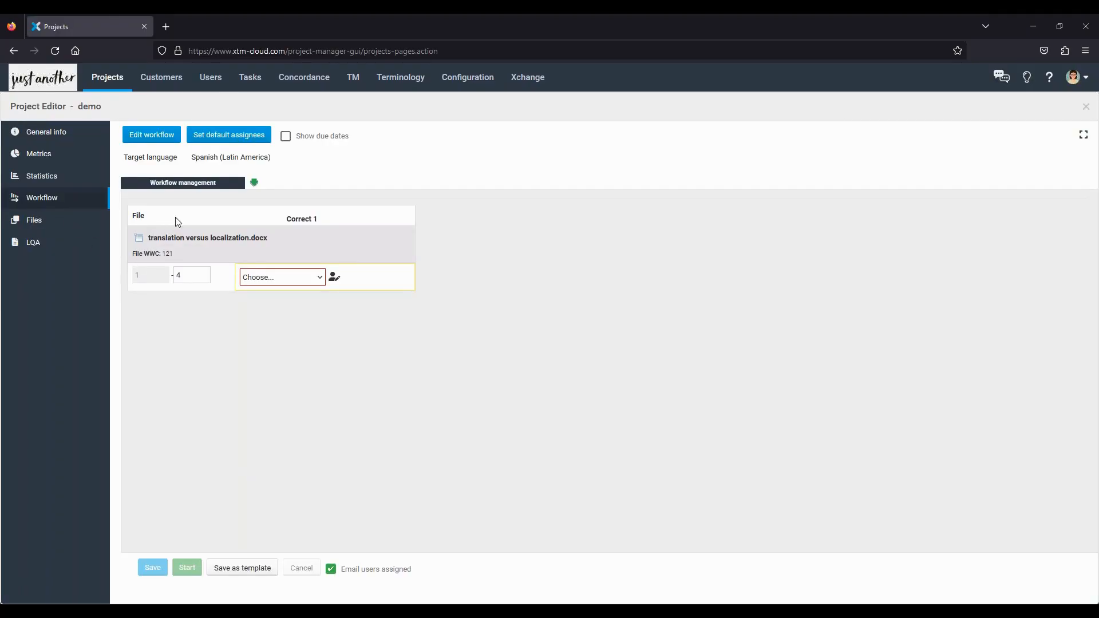
left_click_drag(284, 222, 320, 224)
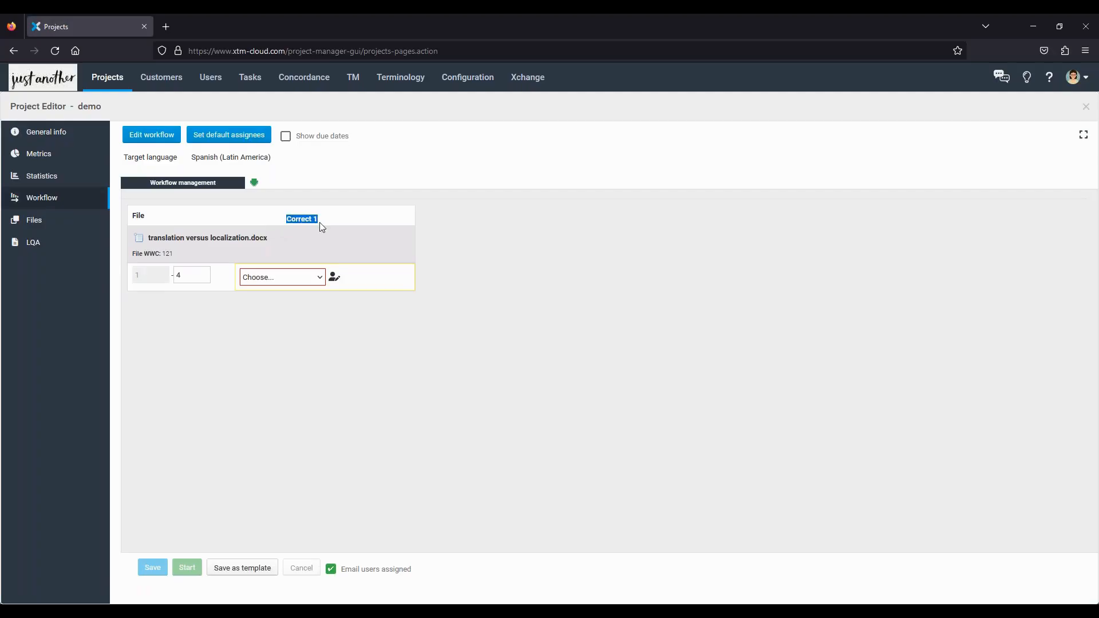
left_click(259, 281)
left_click(270, 310)
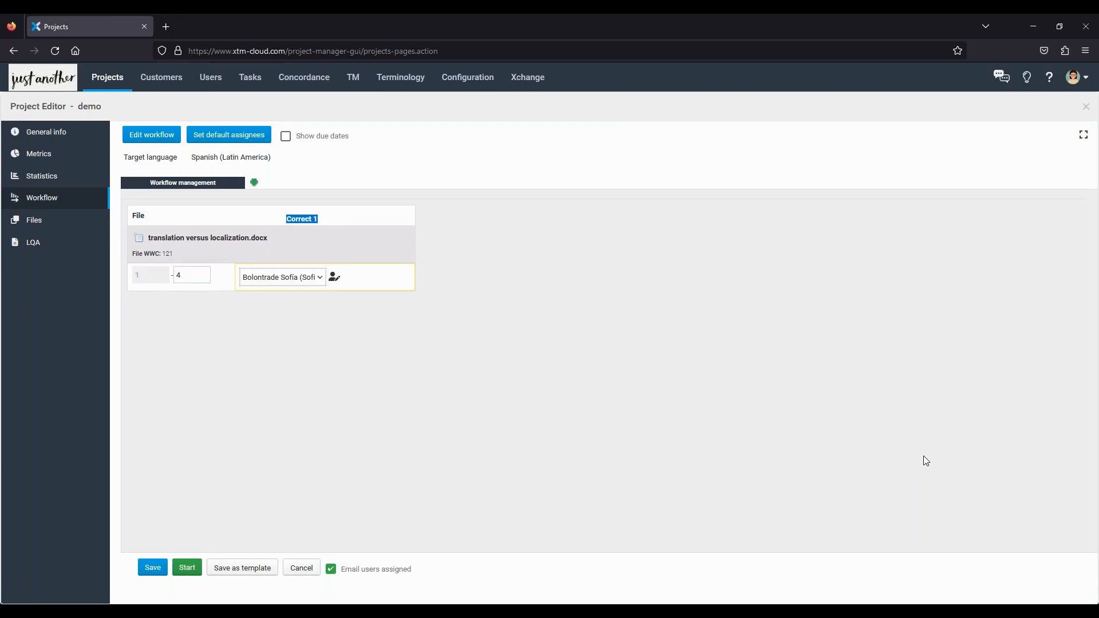
left_click(152, 568)
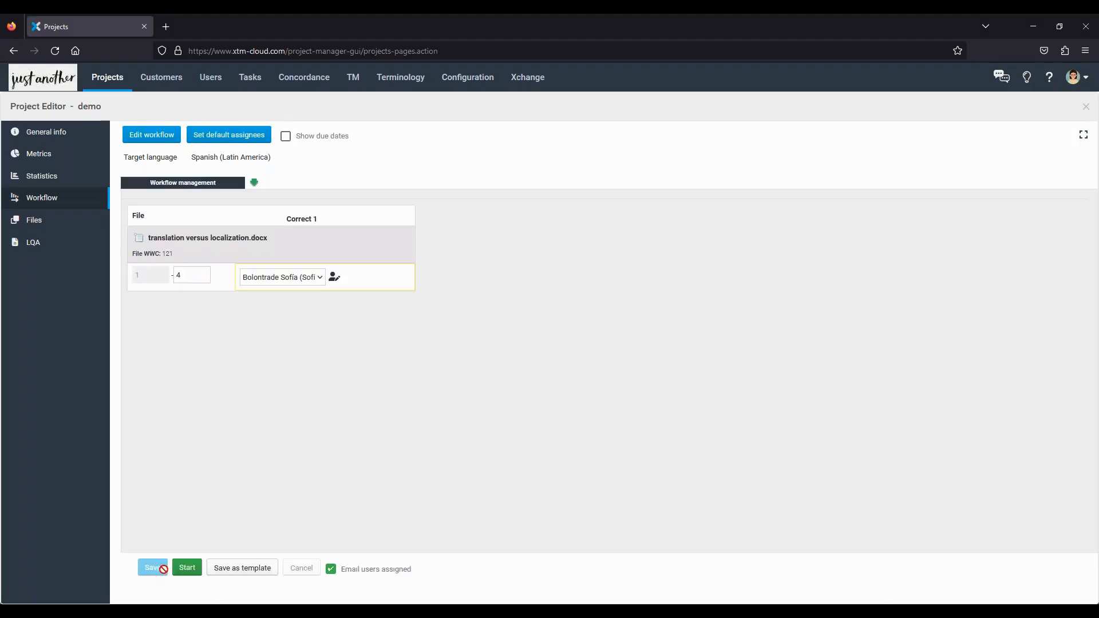
left_click(186, 570)
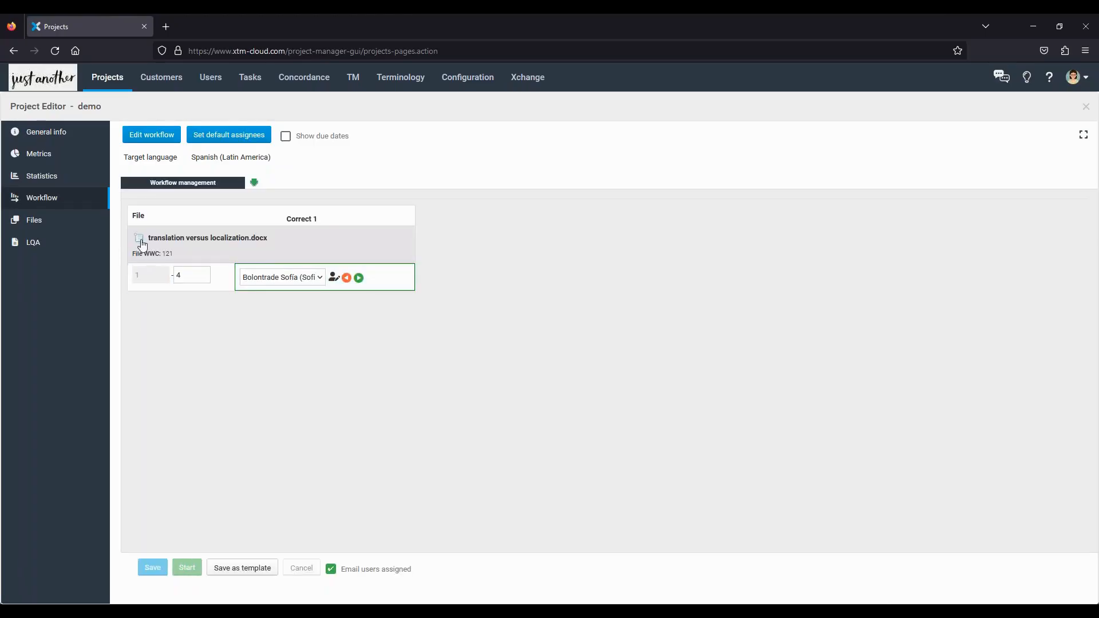
left_click(140, 238)
- Open translation versus localization.docx in XTM Workbench with Read-only unticked
left_click(148, 243)
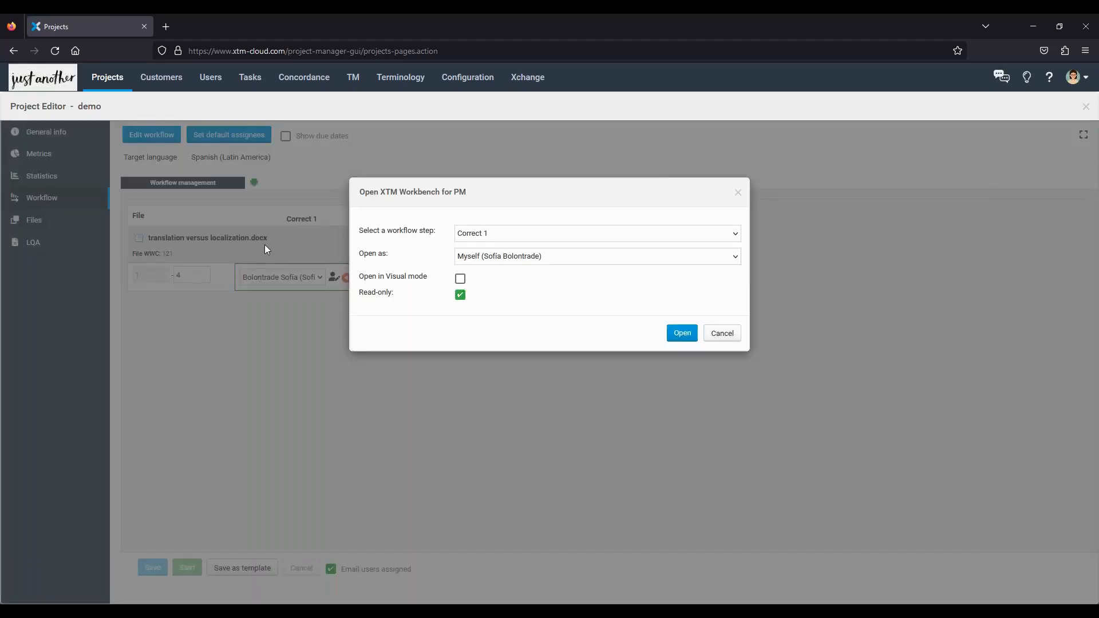
left_click(460, 295)
left_click(680, 333)
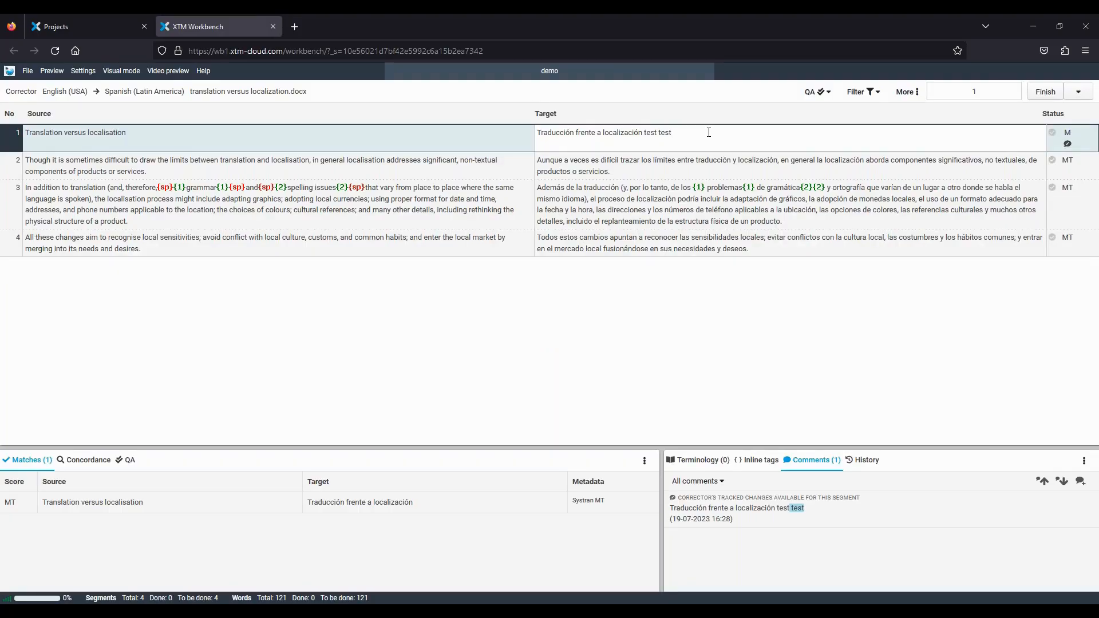
- Make segment 1 end with 'test test test', confirm the segments and finish the correction task
type("est")
key("ctrl+Return")
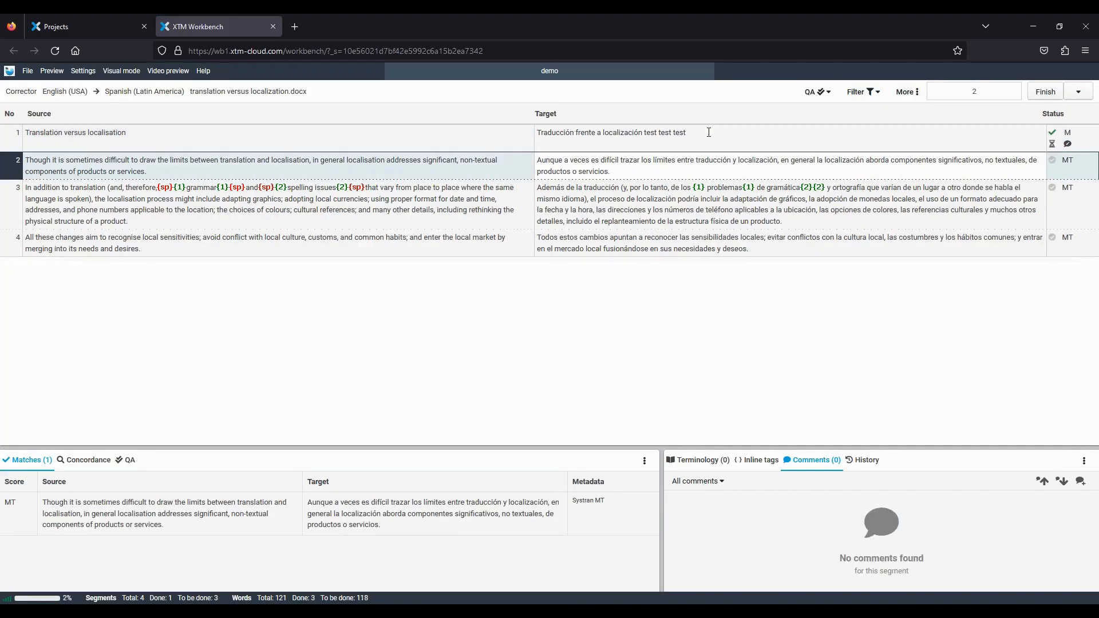
key("ctrl+Return")
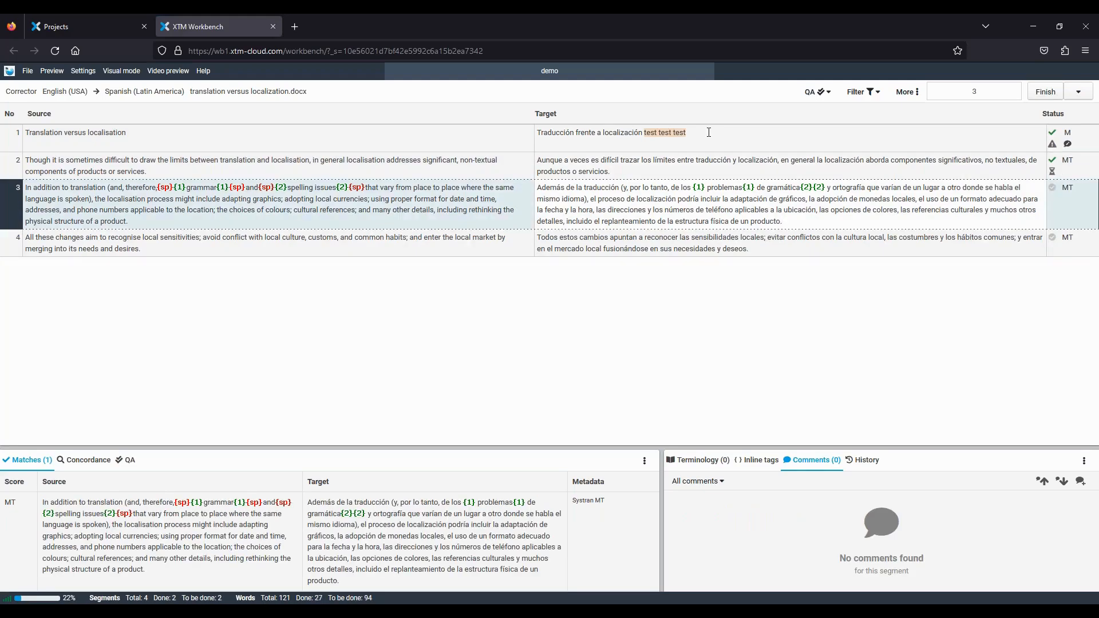
key("ctrl+Return")
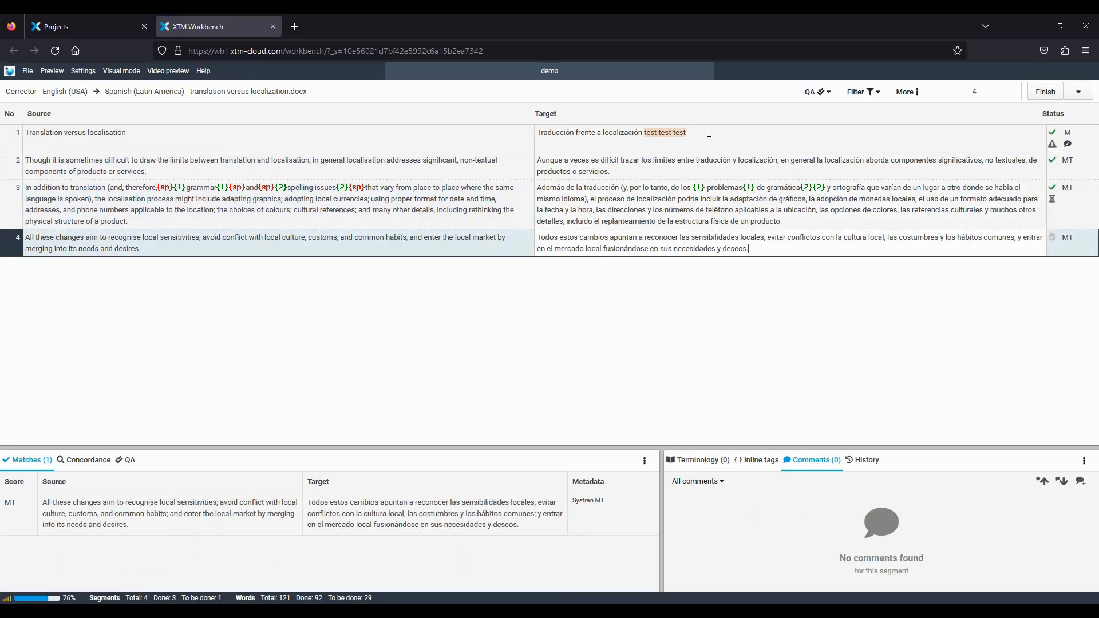
left_click(1044, 95)
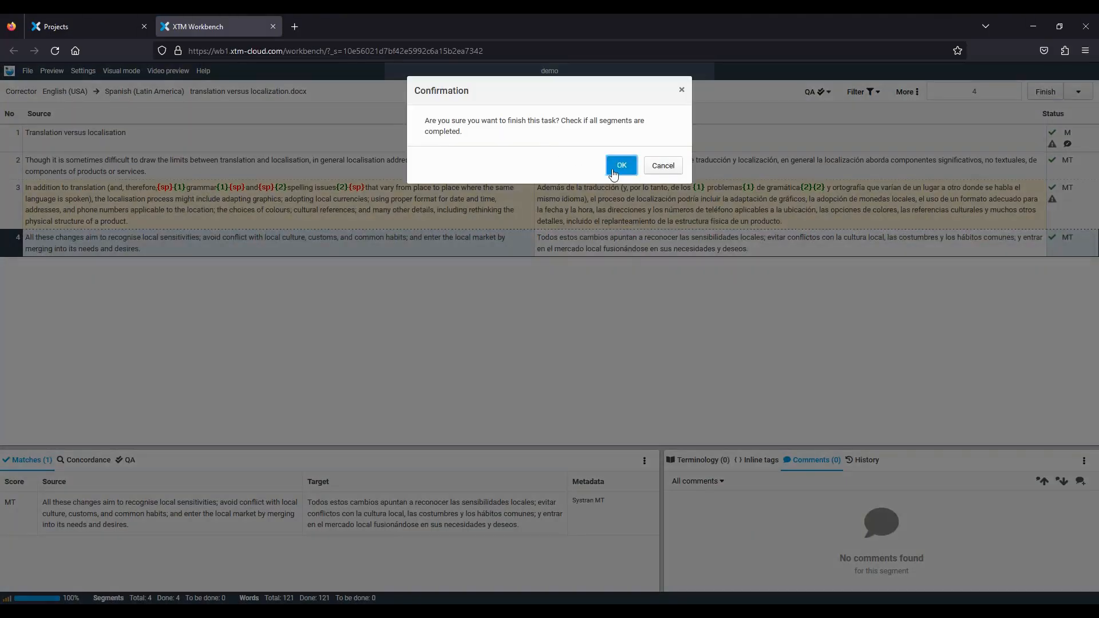
left_click(620, 168)
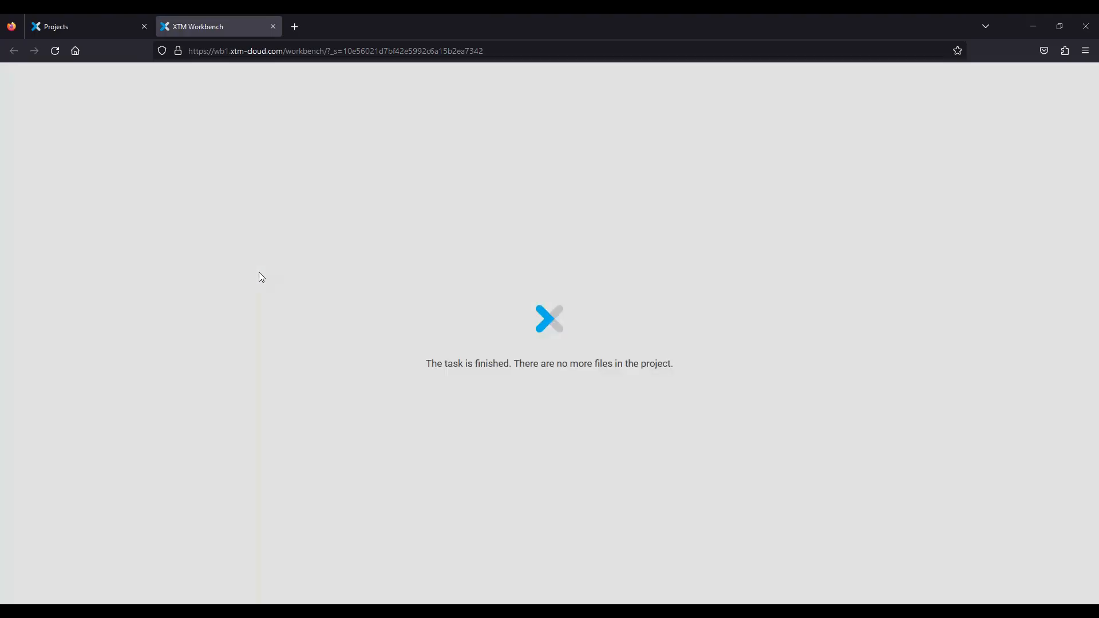
- Close the finished workbench and log out of the corrector account
left_click(272, 27)
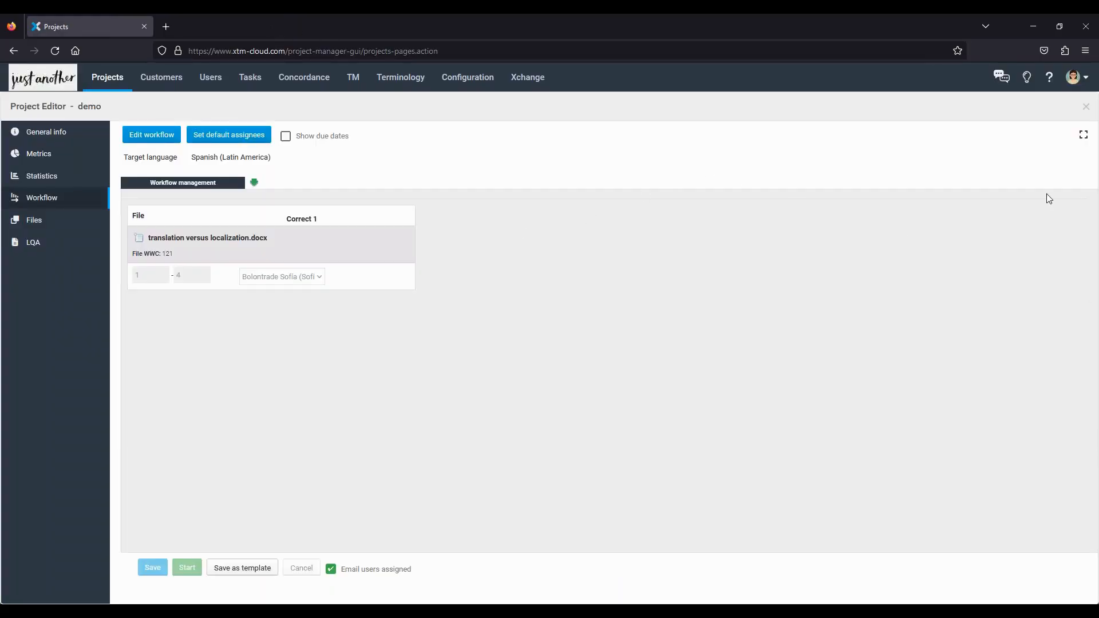
left_click(1073, 80)
left_click(970, 235)
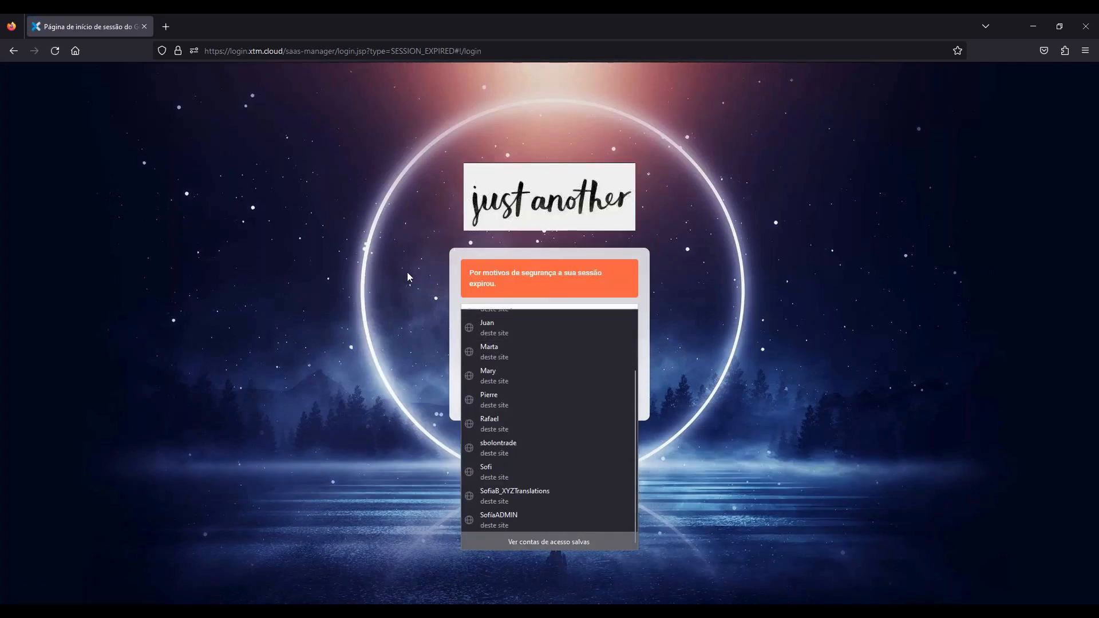
- Sign in to the XTM-5 client with the suggested company and saved administrator credentials
left_click(418, 259)
left_click_drag(549, 312, 477, 311)
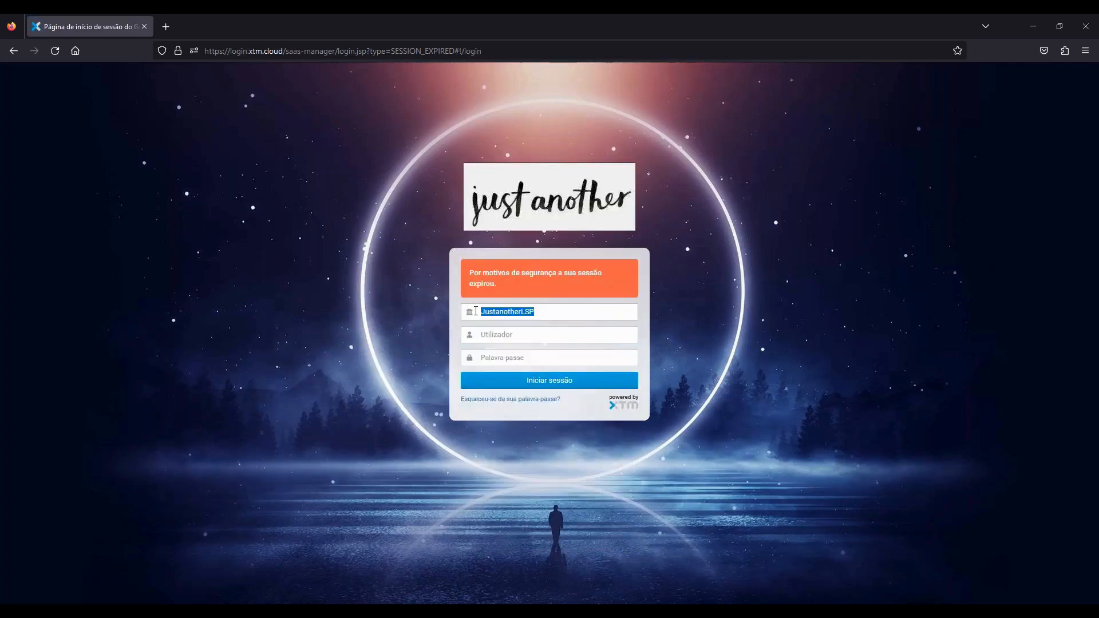
type("X")
left_click(486, 330)
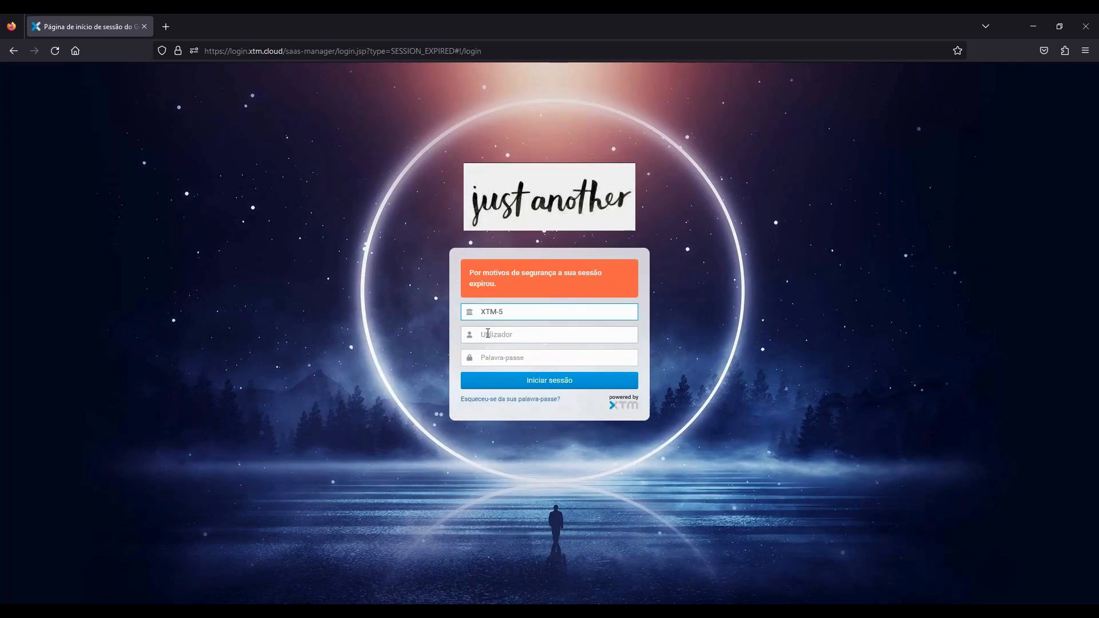
left_click(488, 334)
scroll(523, 477, "down", 5)
left_click(500, 529)
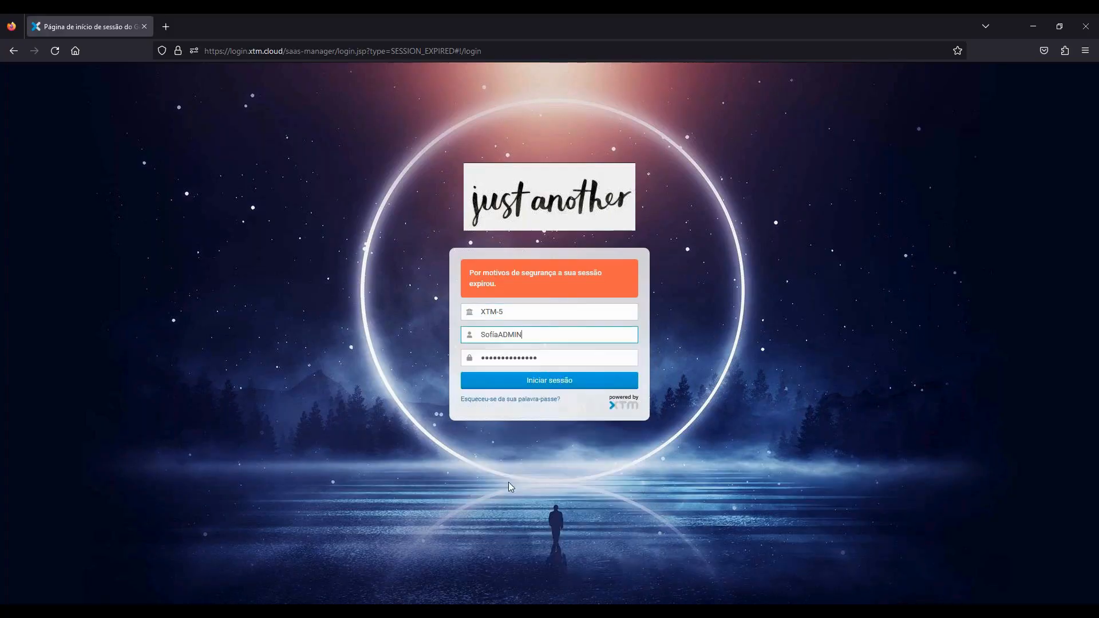
left_click(534, 382)
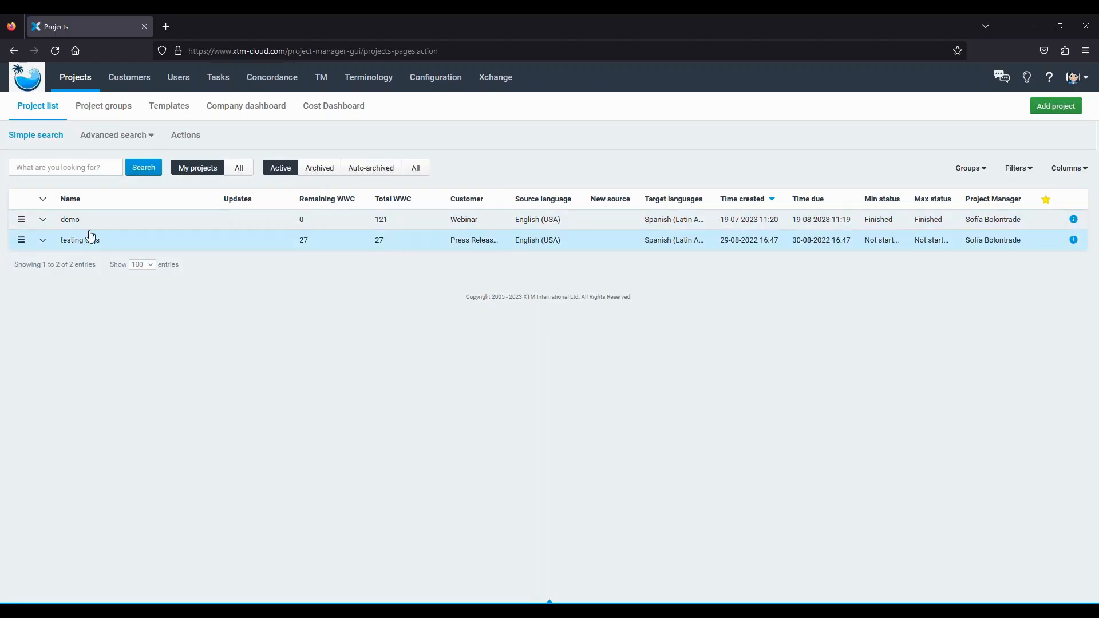
- Open the demo project and check its workflow, completed step progress in Metrics, and per-vendor Statistics
left_click(68, 222)
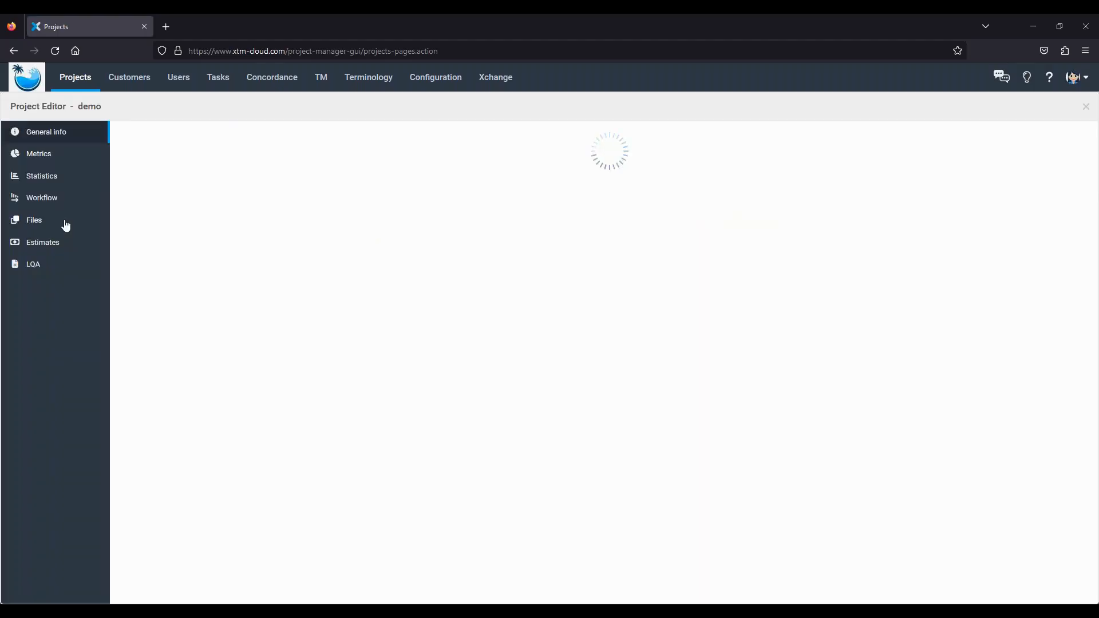
left_click(37, 204)
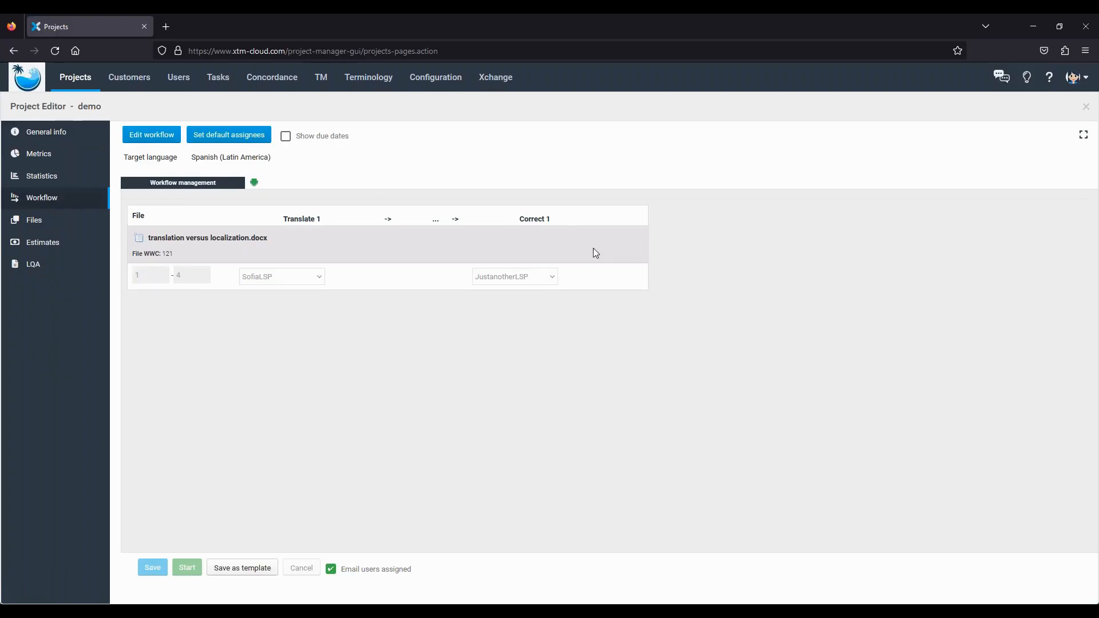
left_click(40, 156)
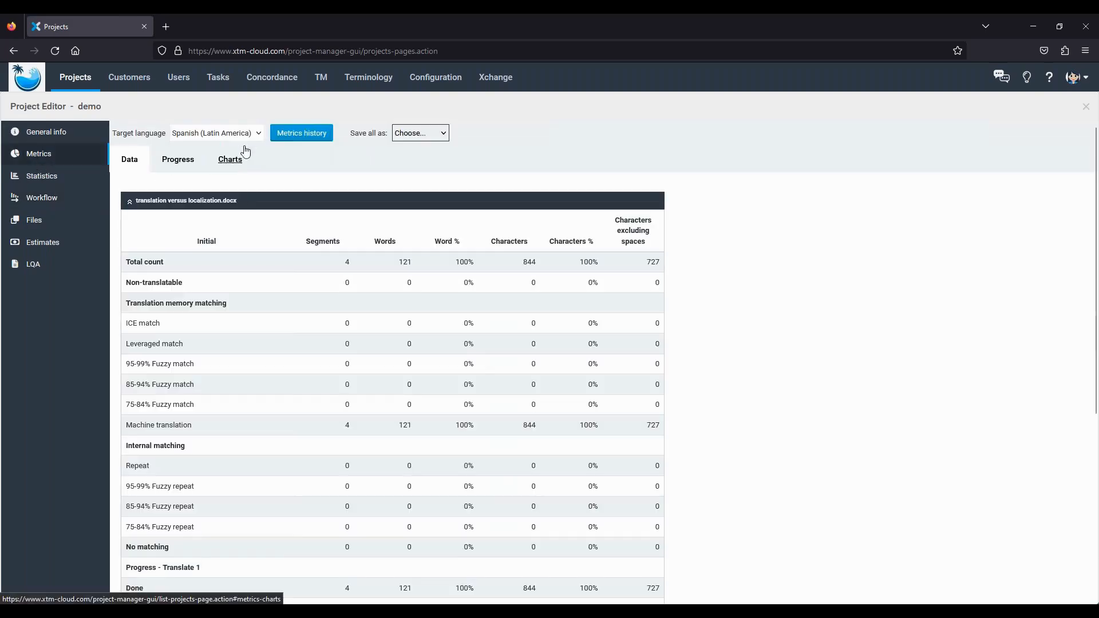
left_click(175, 165)
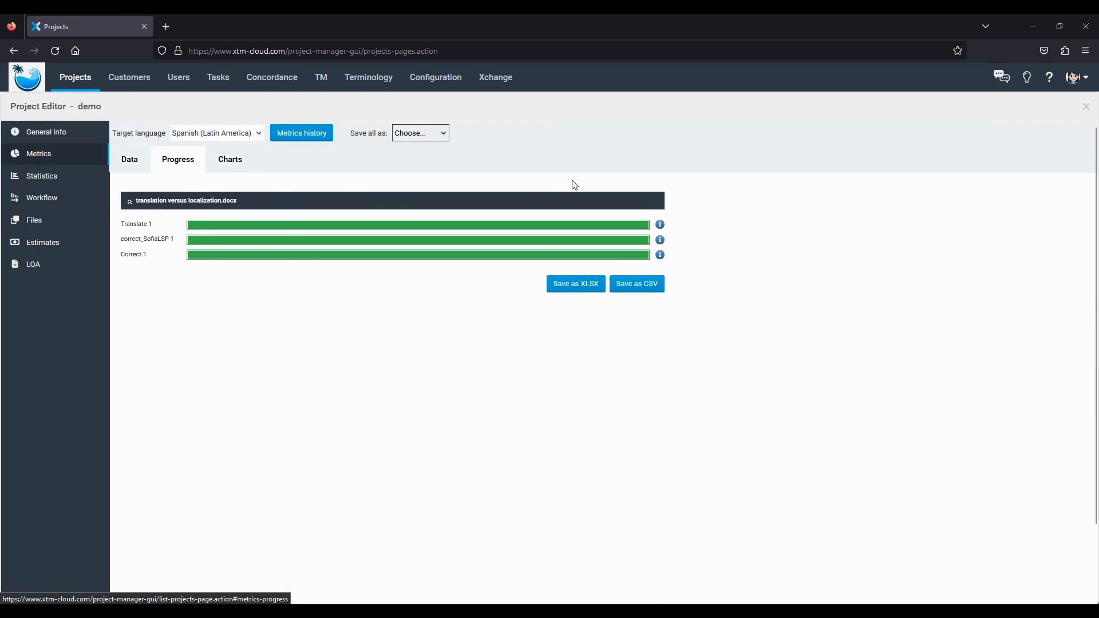
left_click(34, 181)
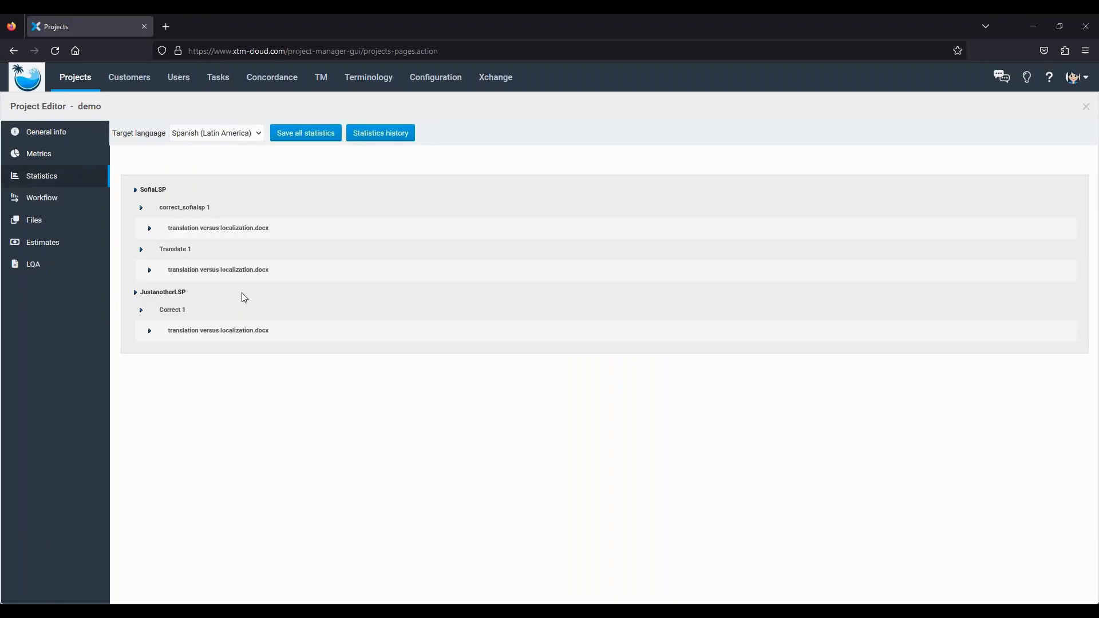
left_click(39, 205)
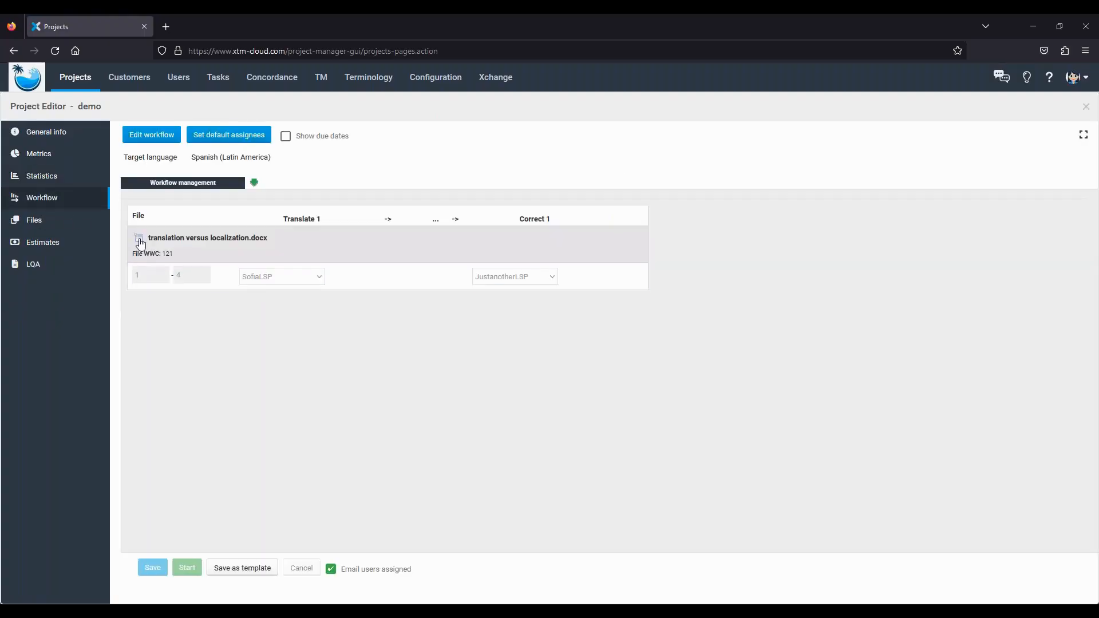
- Open the demo file in XTM Workbench without Visual mode or Read-only, then check segment 1's history
right_click(140, 239)
left_click(166, 244)
left_click(460, 279)
left_click(461, 295)
left_click(682, 335)
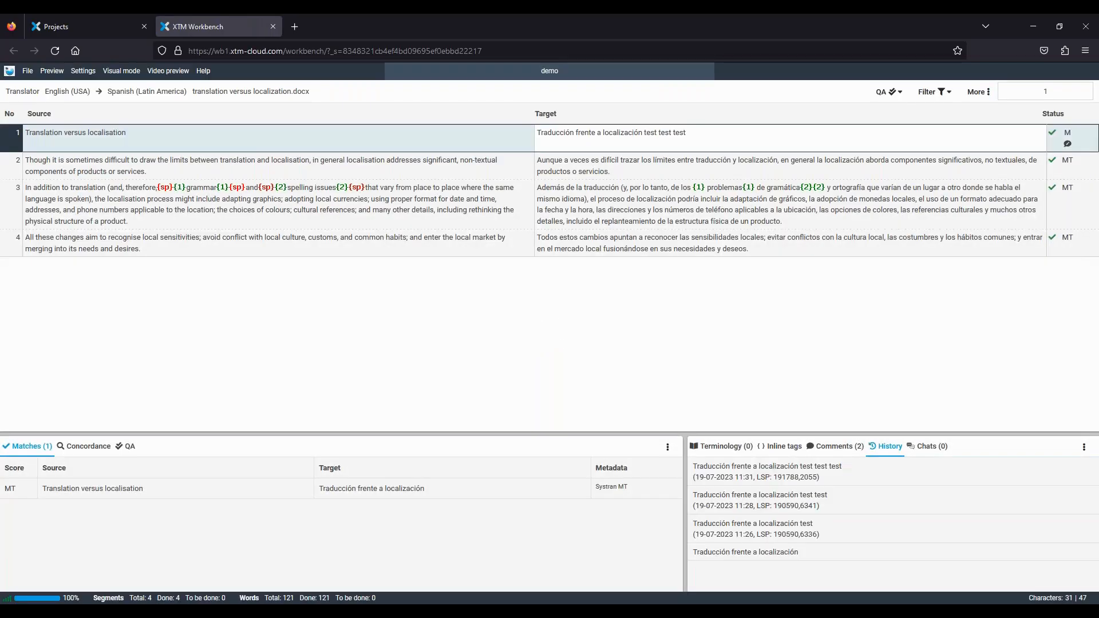
left_click_drag(686, 133, 674, 133)
left_click(87, 23)
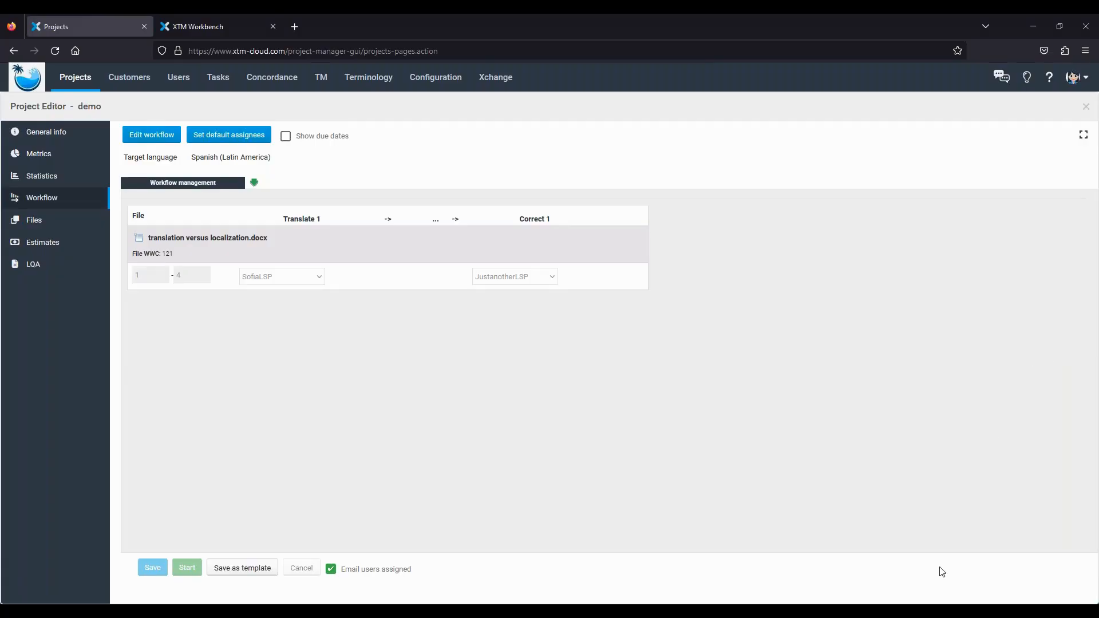
- Bring the PowerPoint slide show back up on the 'Demo time!' slide, 6 of 8
mouse_move(803, 611)
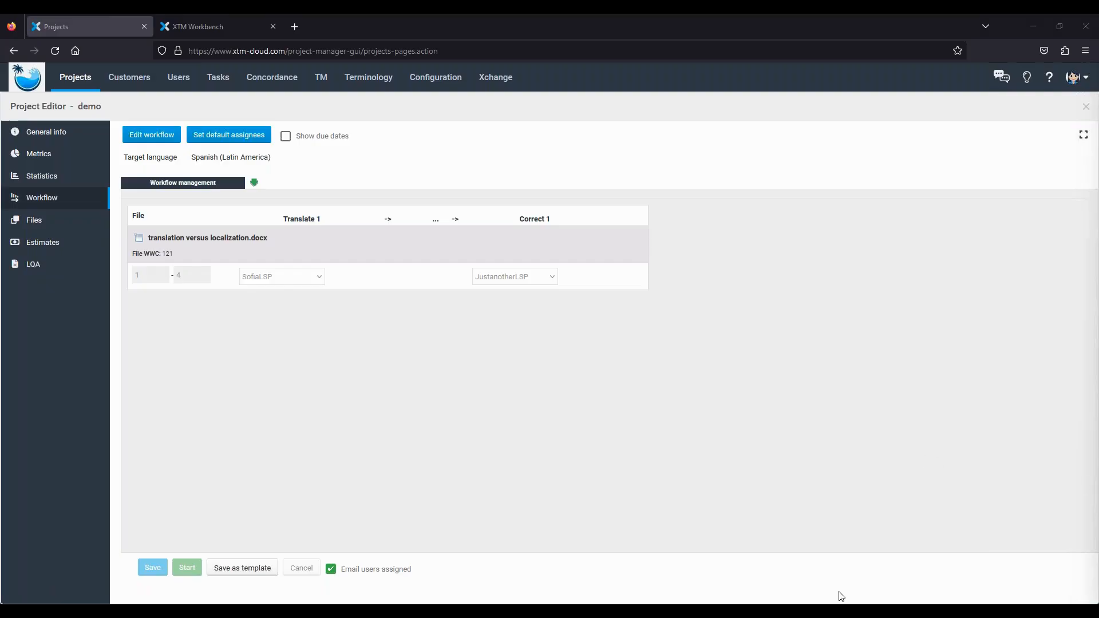
mouse_move(802, 612)
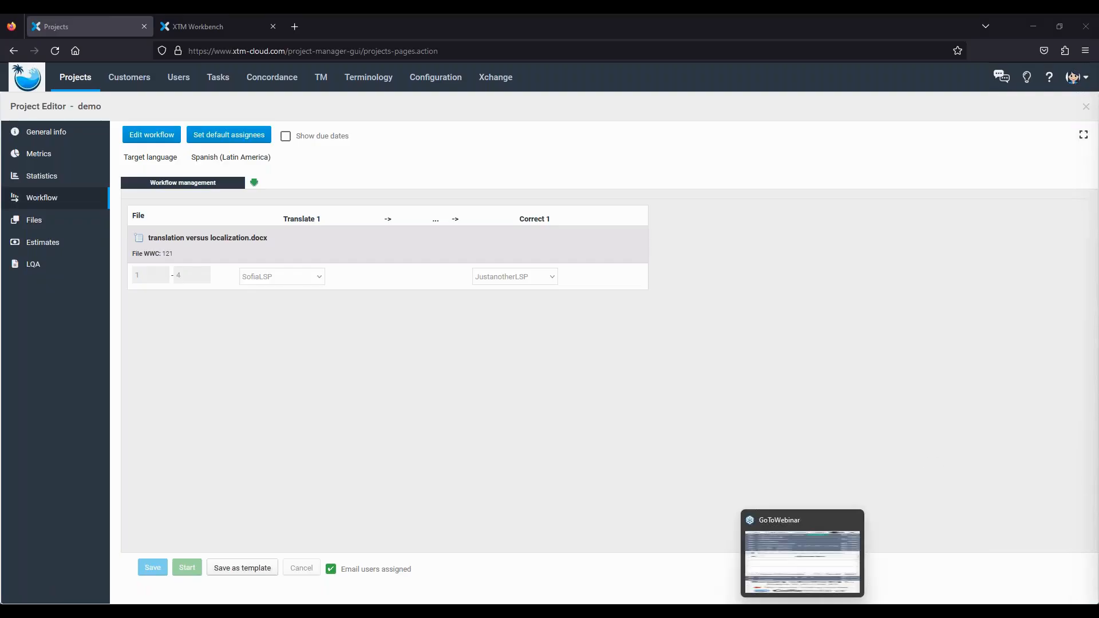
left_click(803, 612)
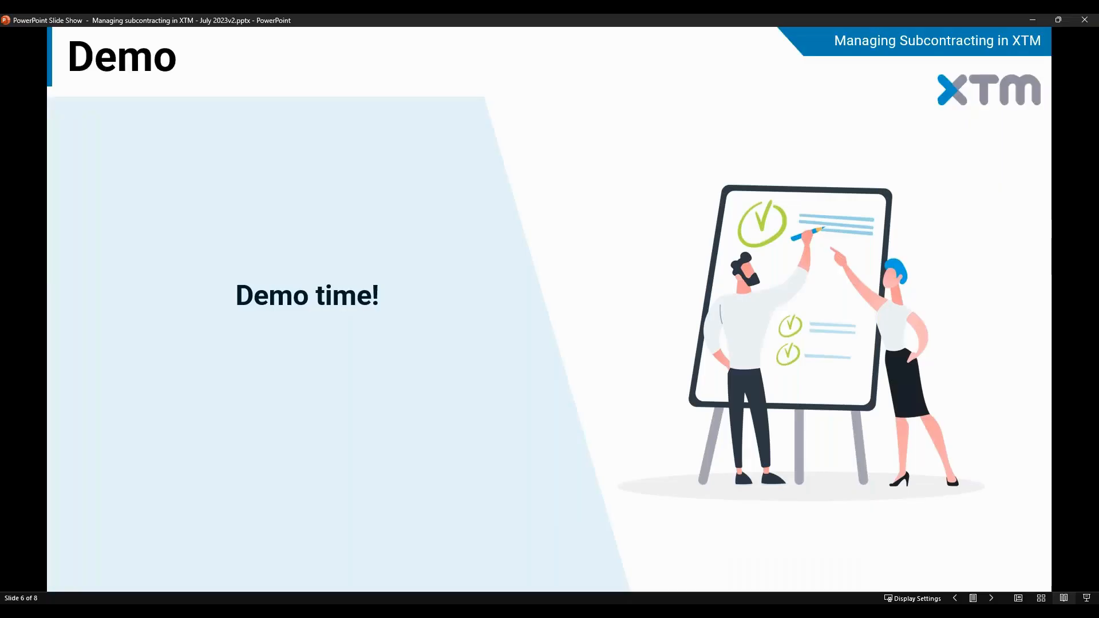